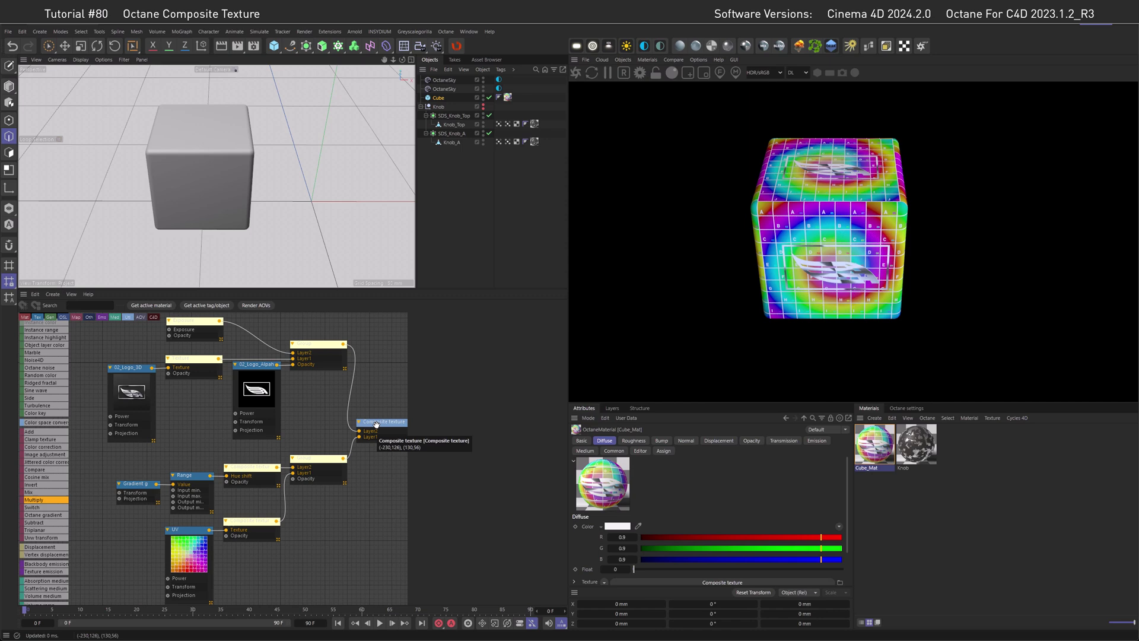
Lower the hue-shift layer's opacity and inspect the logo alpha image texture
left_click(252, 467)
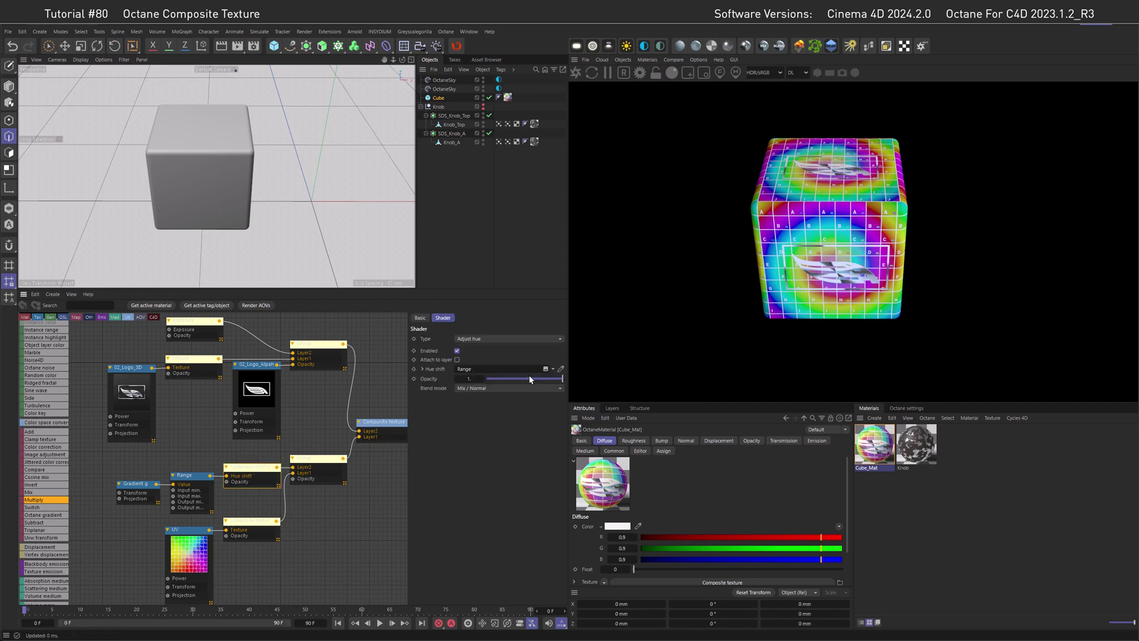
left_click_drag(528, 378, 631, 380)
left_click(262, 389)
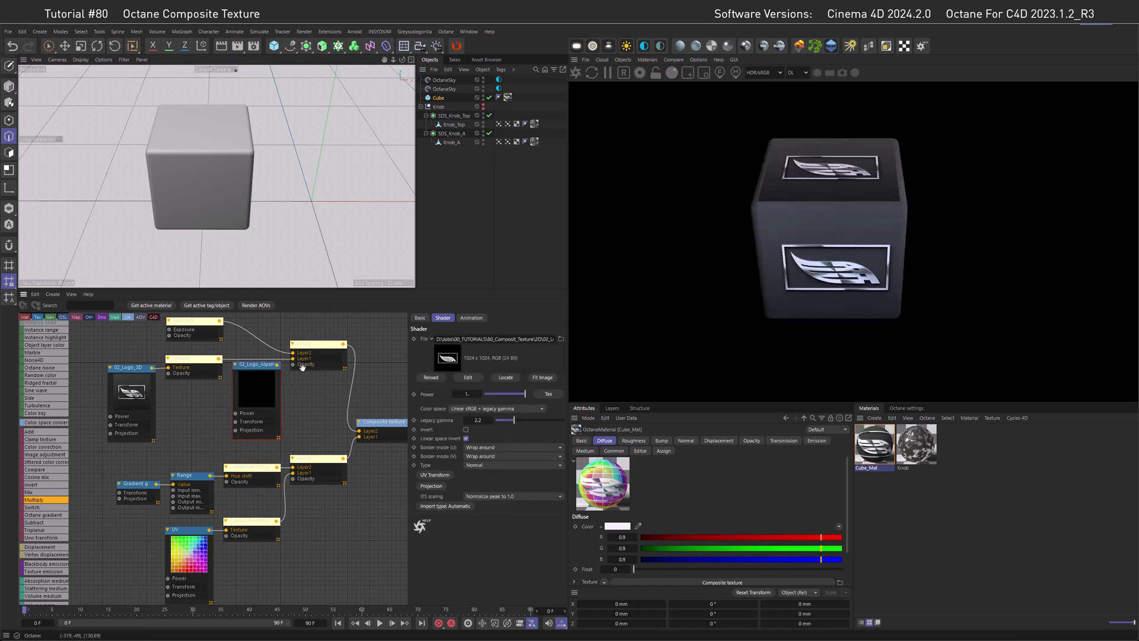
Set the logo layer's exposure to about 1.29 and wire 02_Logo_Alpha into the group's Opacity
left_click(181, 320)
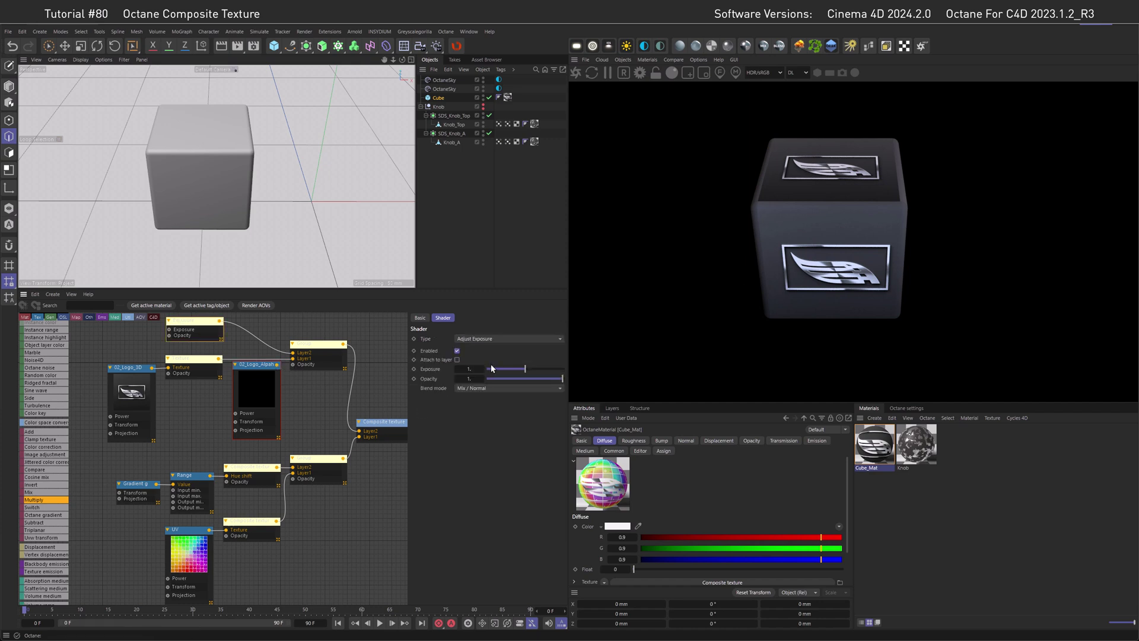
left_click(525, 371)
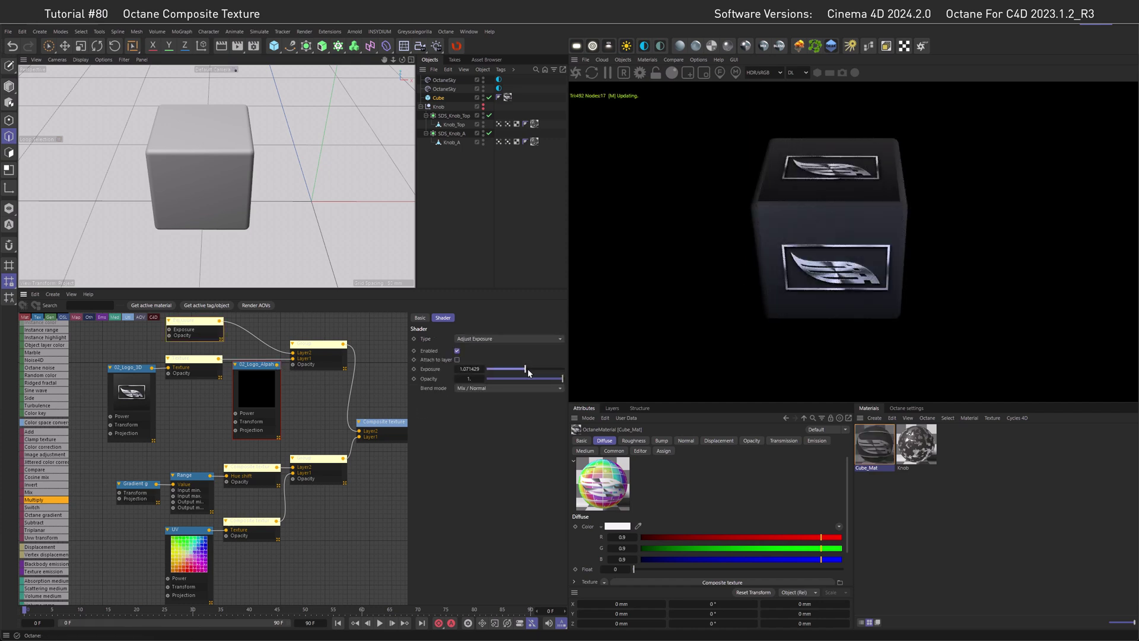
left_click_drag(528, 372, 528, 371)
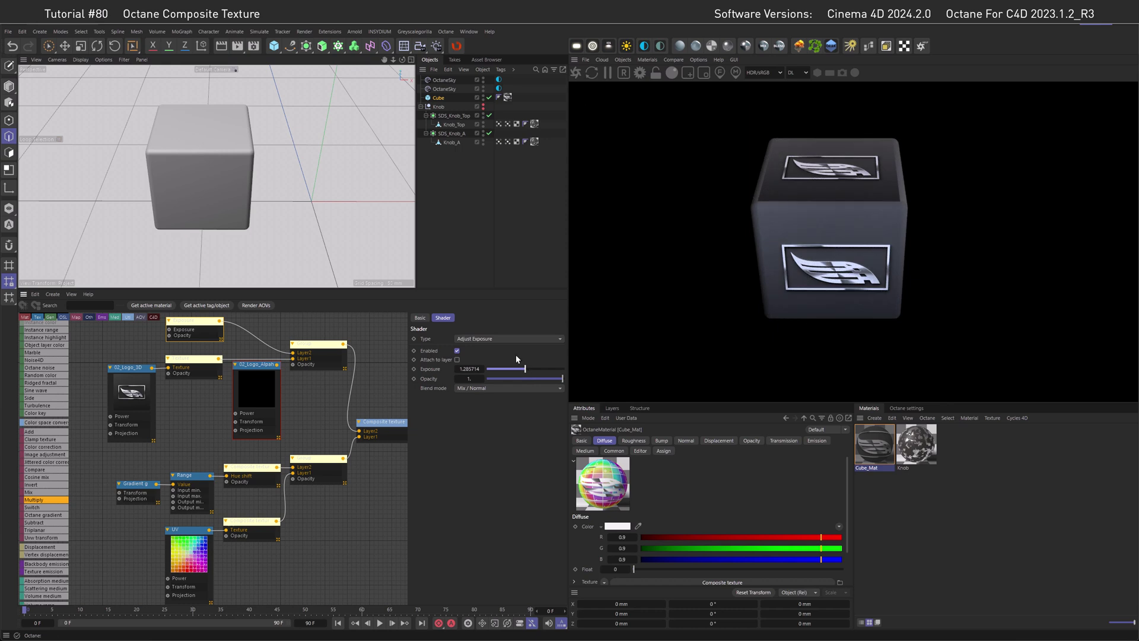
left_click_drag(278, 364, 292, 365)
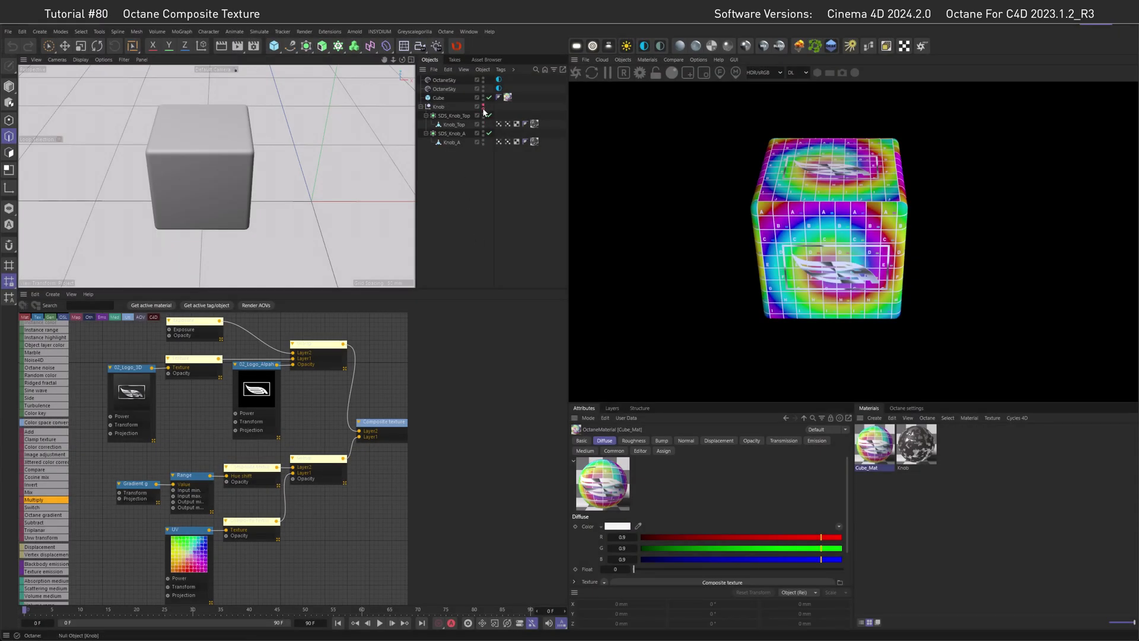
Make the Knob null visible and frame the knob in the viewport
left_click(483, 106)
middle_click_drag(318, 191, 153, 166, "alt")
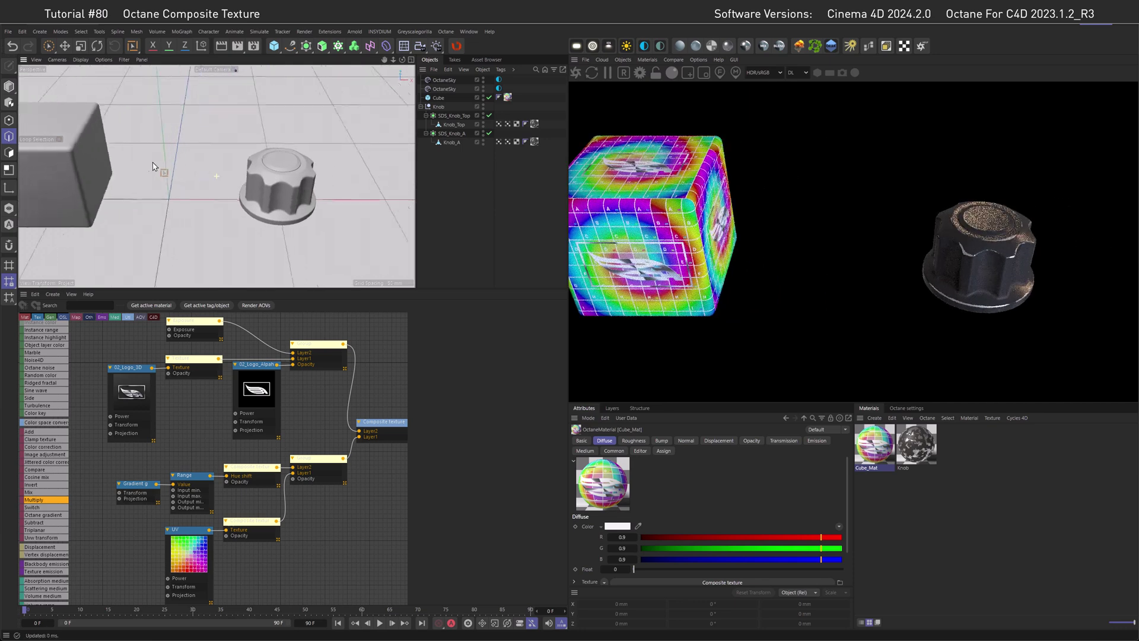
scroll(258, 191, "up", 5)
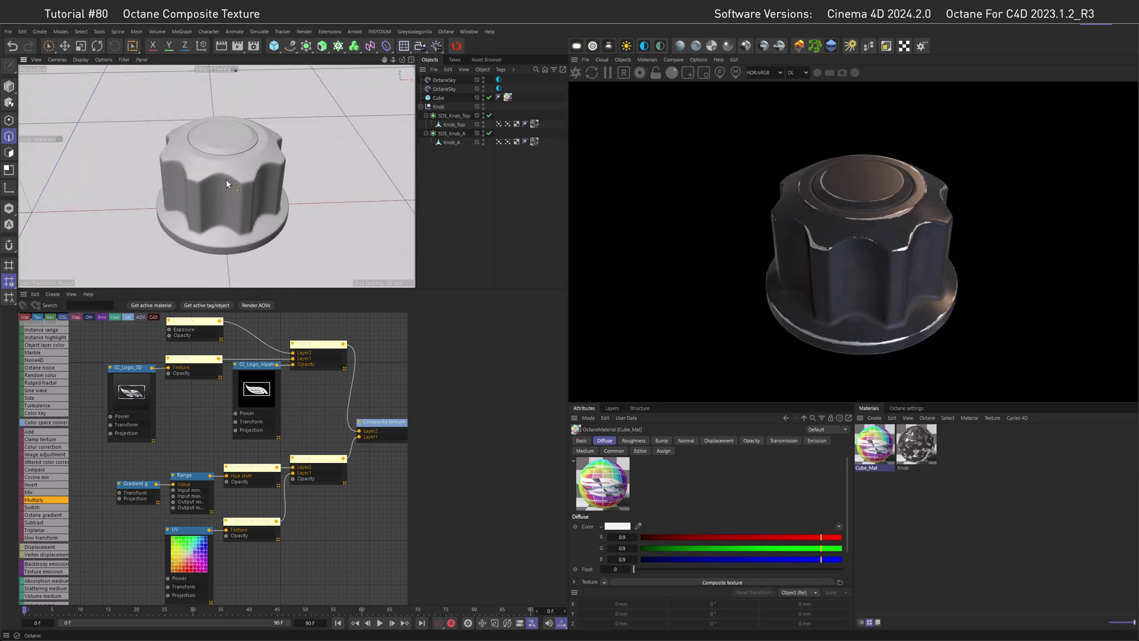
left_click_drag(227, 183, 226, 173, "alt")
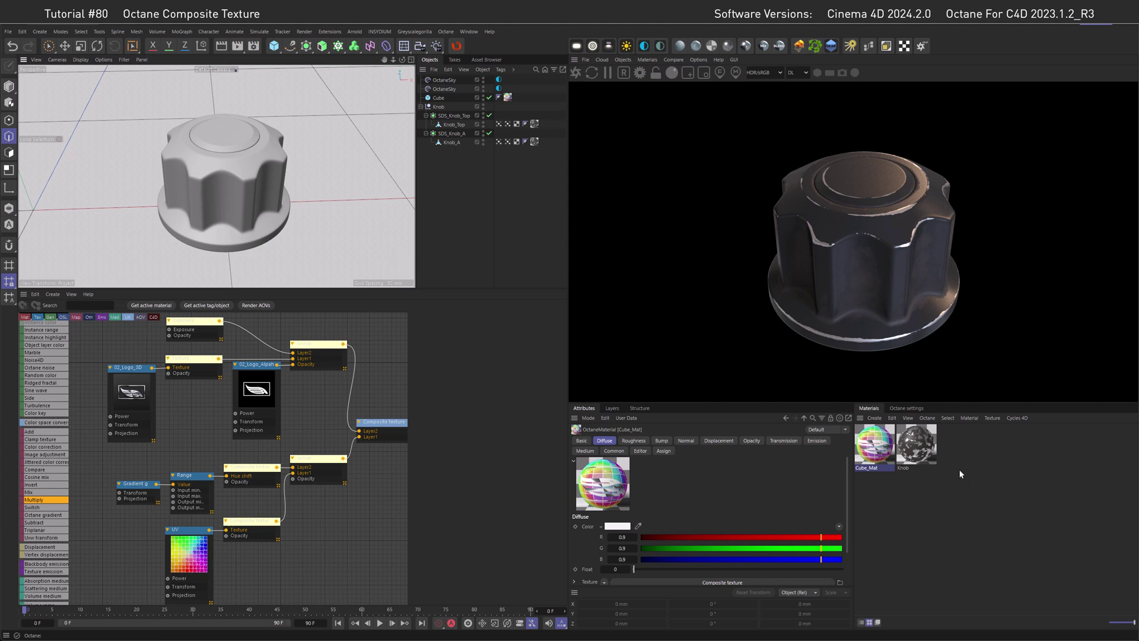
Open the Knob material graph, check its Convex vertex map, and bring the Noise and AttributeTex nodes into view
left_click(916, 445)
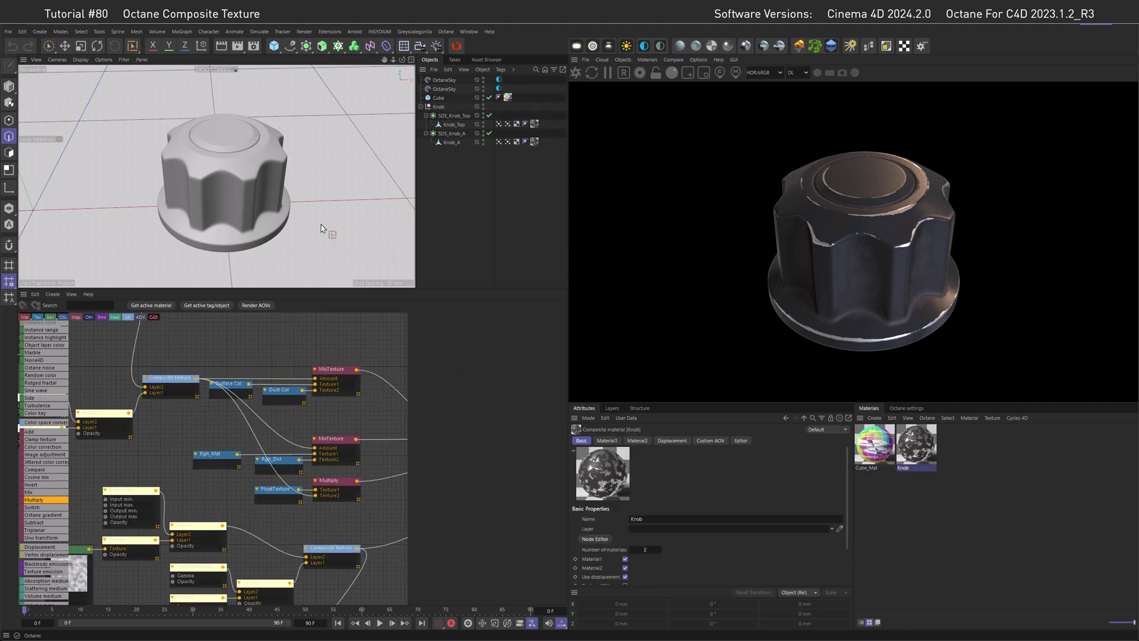
left_click(507, 123)
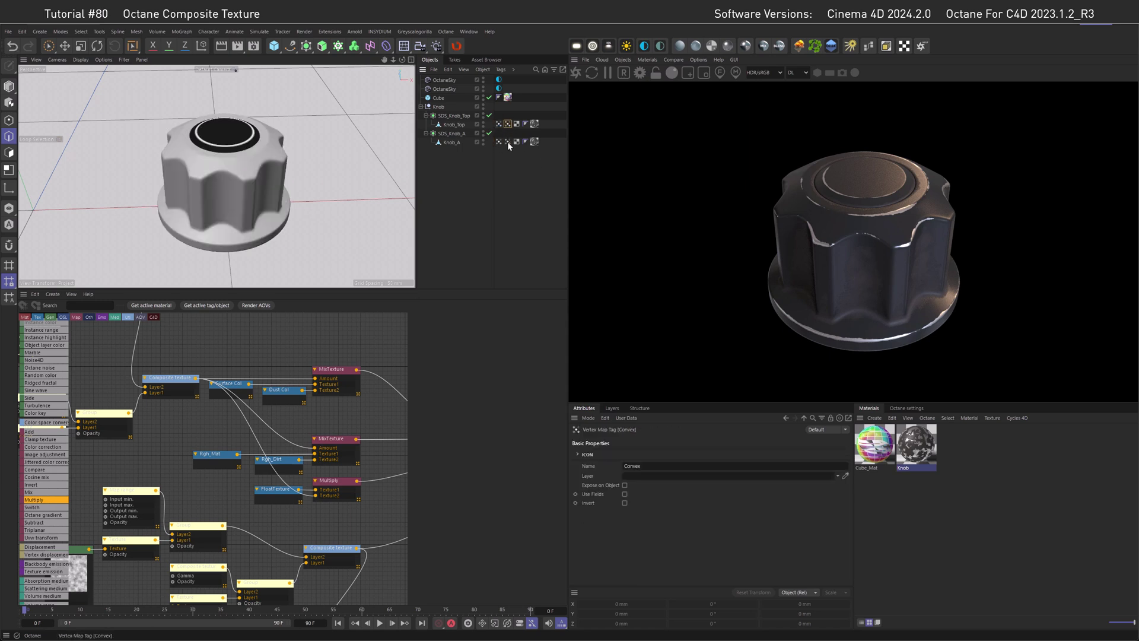
left_click(507, 141, "ctrl")
left_click(509, 187)
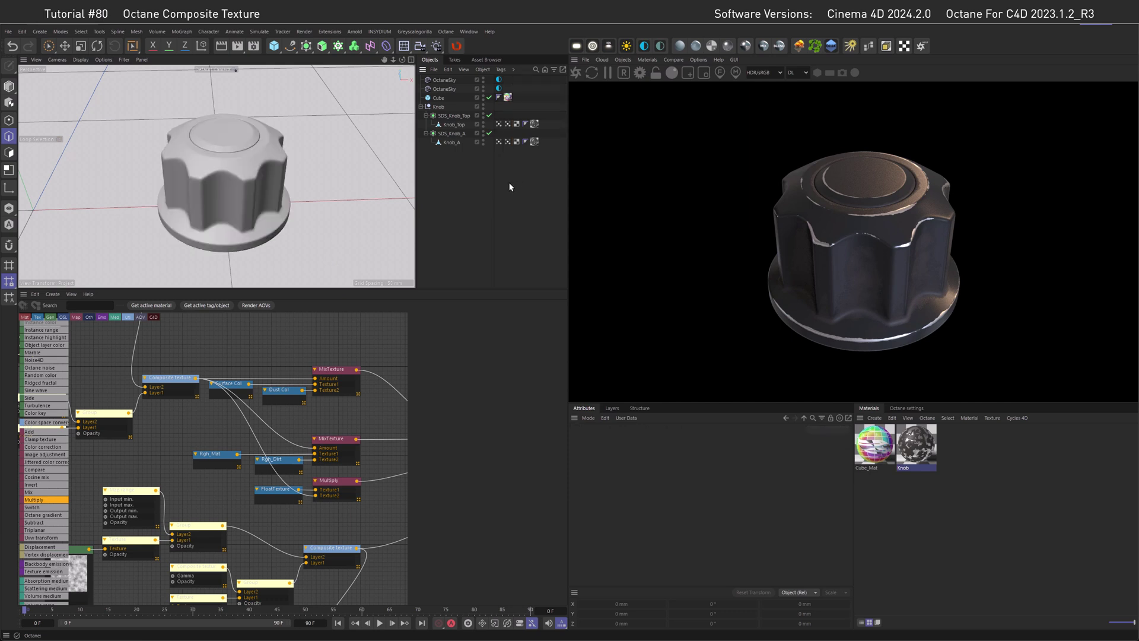
middle_click_drag(223, 359, 330, 380)
middle_click_drag(179, 367, 235, 412)
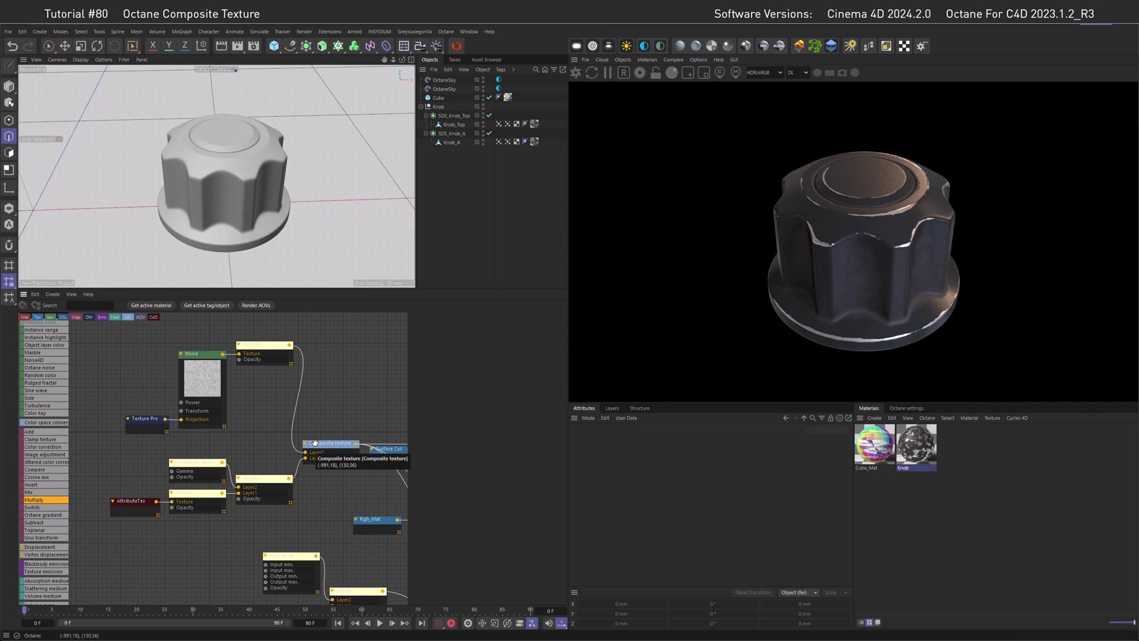
Set the first gamma layer to 0.783036 and the Map range output minimum to -0.647059
left_click(202, 461)
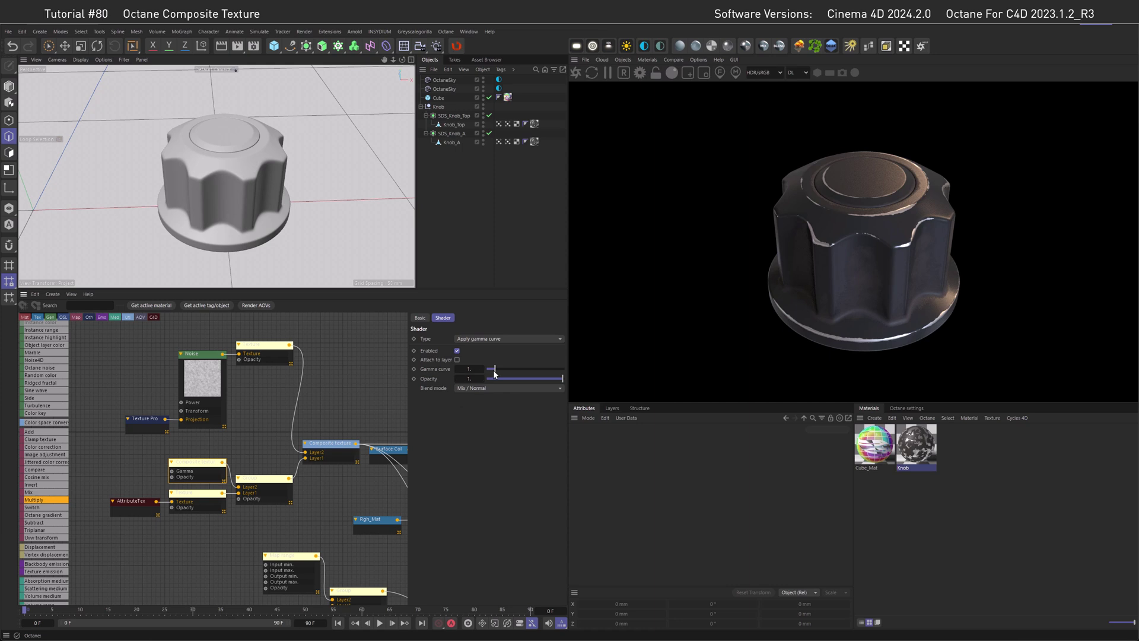
left_click_drag(495, 374, 495, 377)
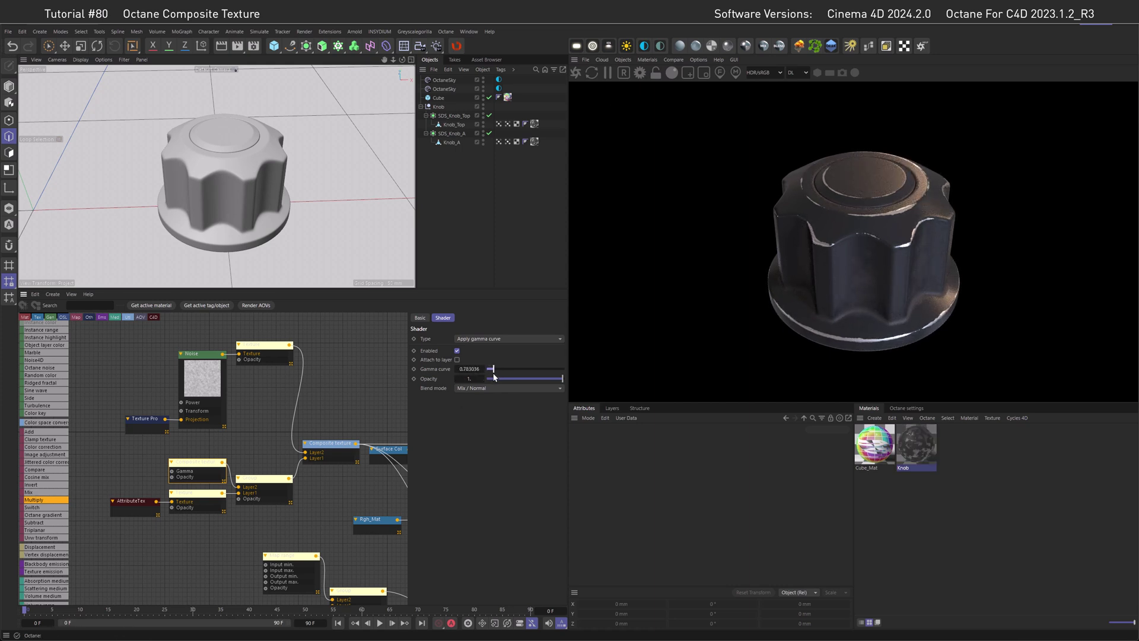
middle_click_drag(328, 522, 261, 337)
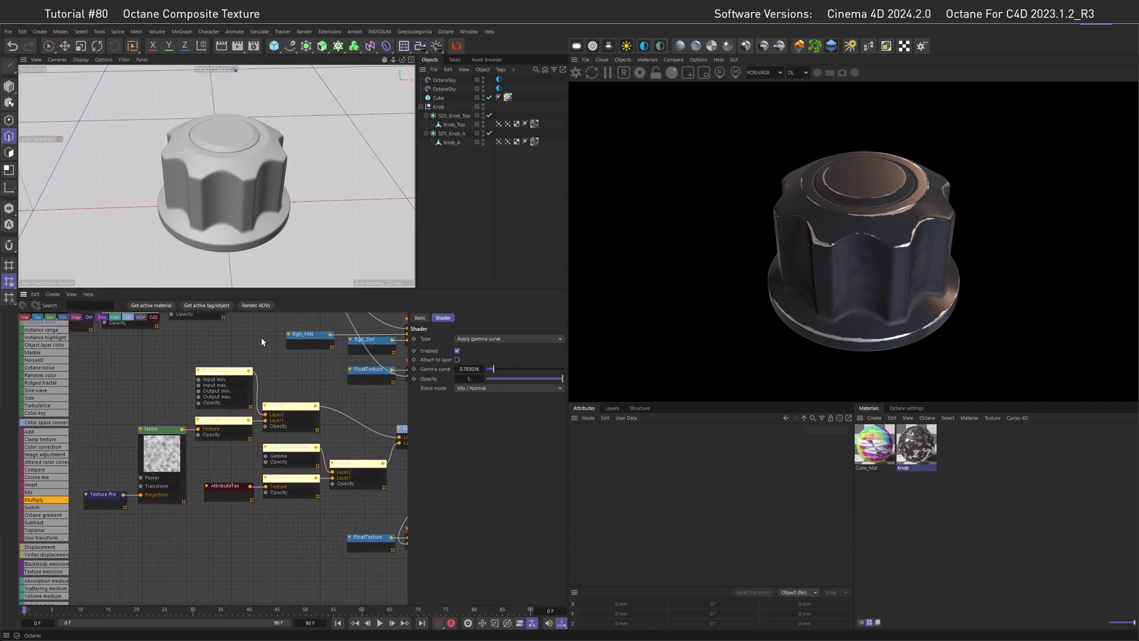
left_click(219, 371)
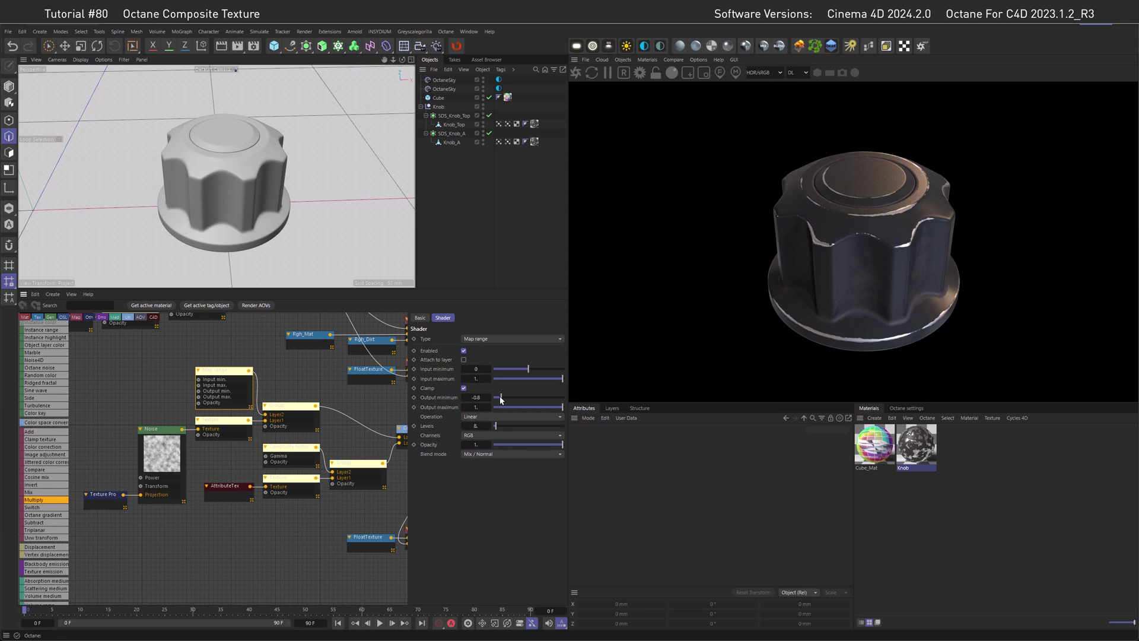
mouse_move(501, 401)
left_mouse_down()
mouse_move(520, 404)
mouse_move(509, 404)
left_mouse_up()
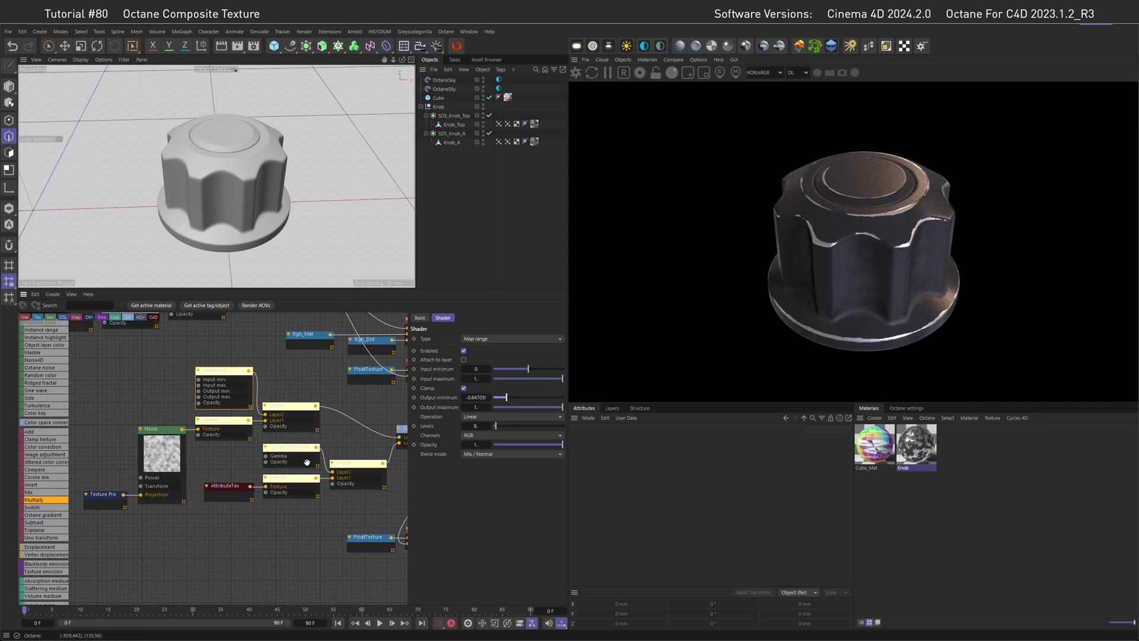
Raise the second gamma layer to 2.289125 to sharpen the edge chips
middle_click_drag(300, 460, 265, 445)
left_click(265, 445)
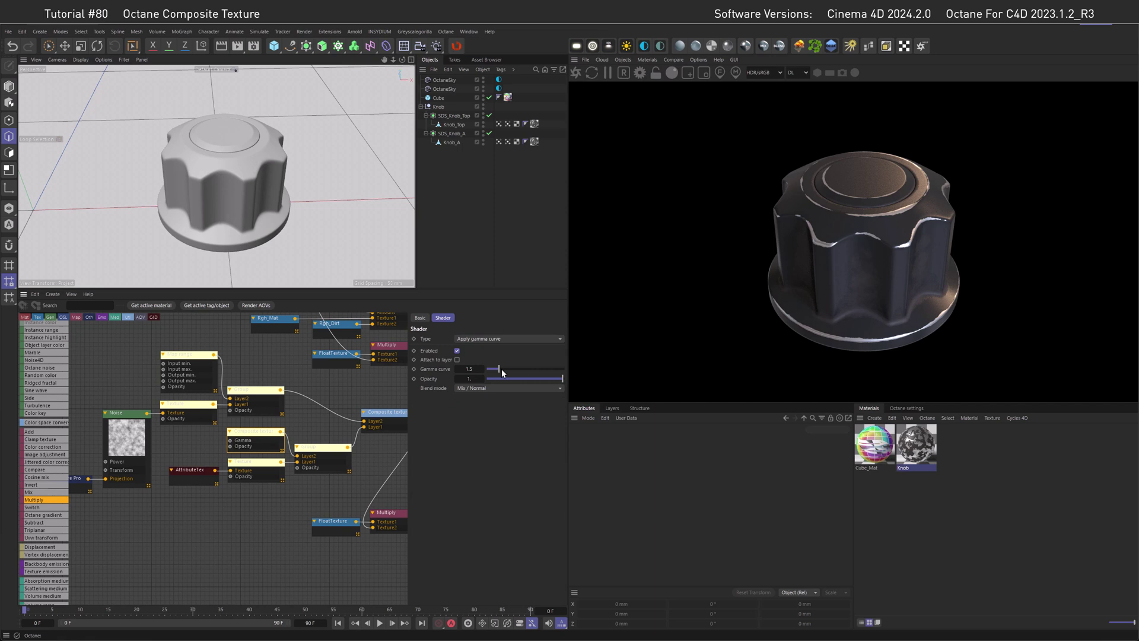
left_click_drag(501, 372, 503, 371)
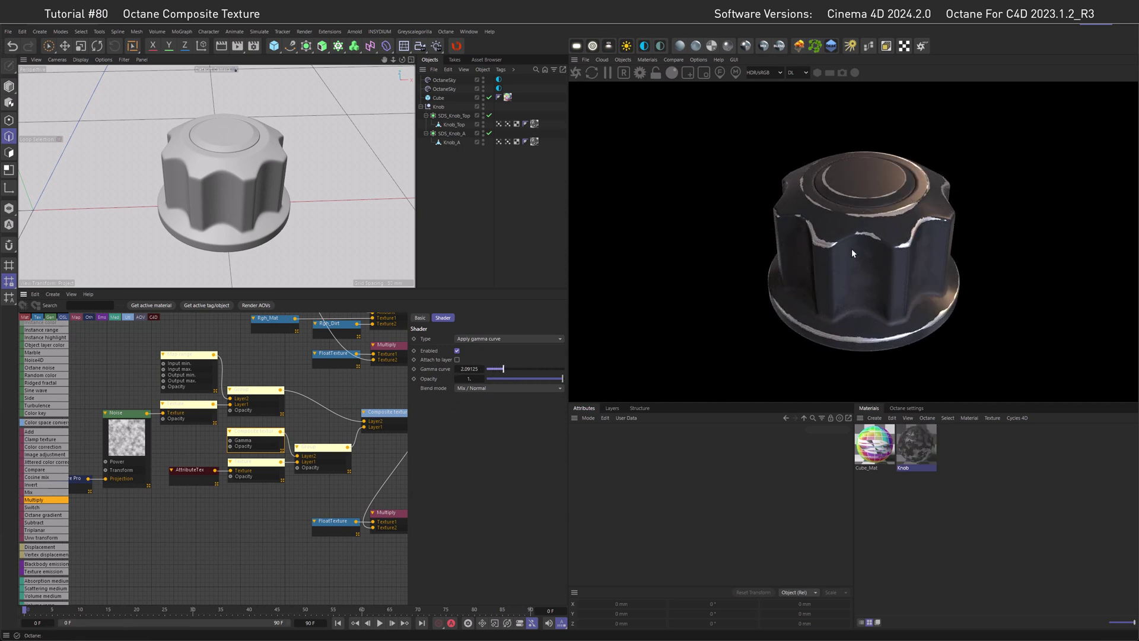
middle_click_drag(383, 411, 327, 407)
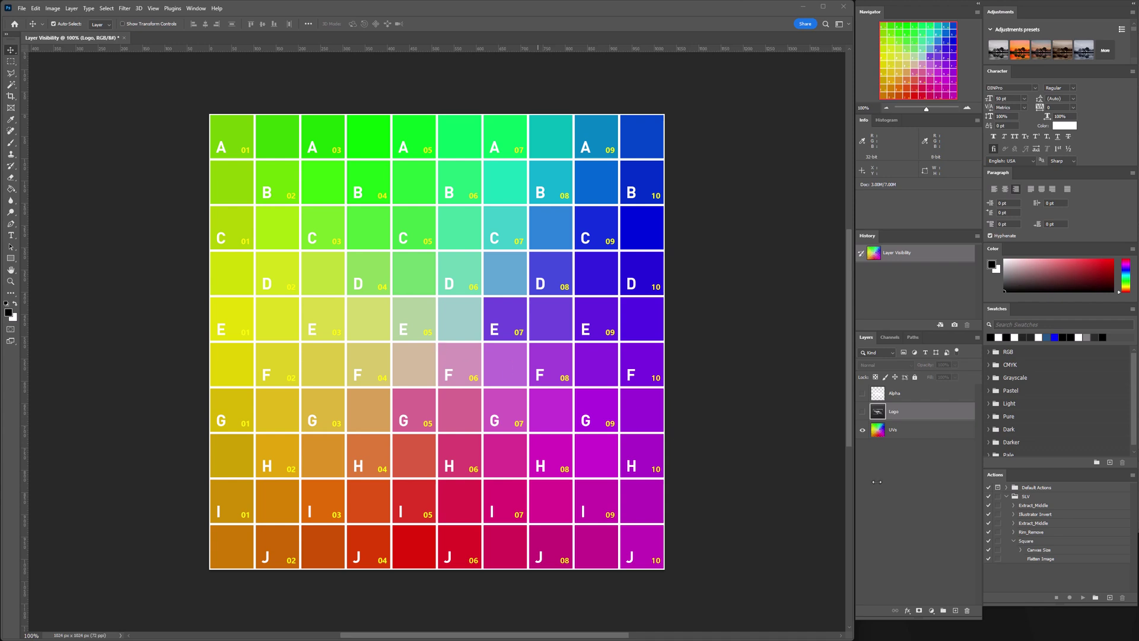
Show the Logo layer, previewing blend modes but keeping it on Normal
left_click(862, 413)
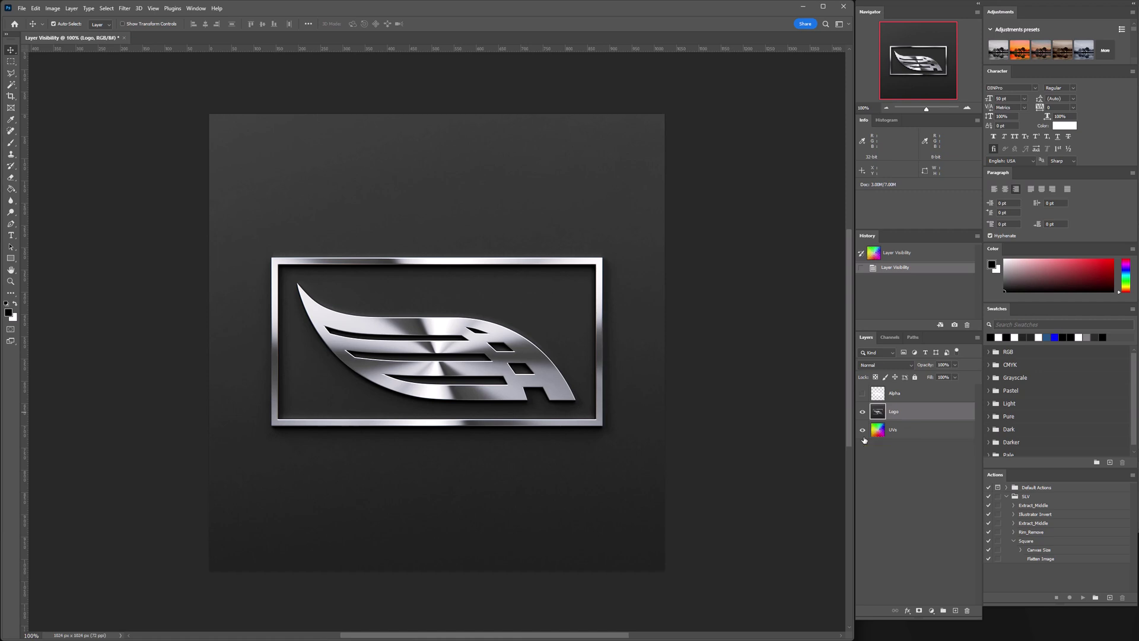
left_click(883, 366)
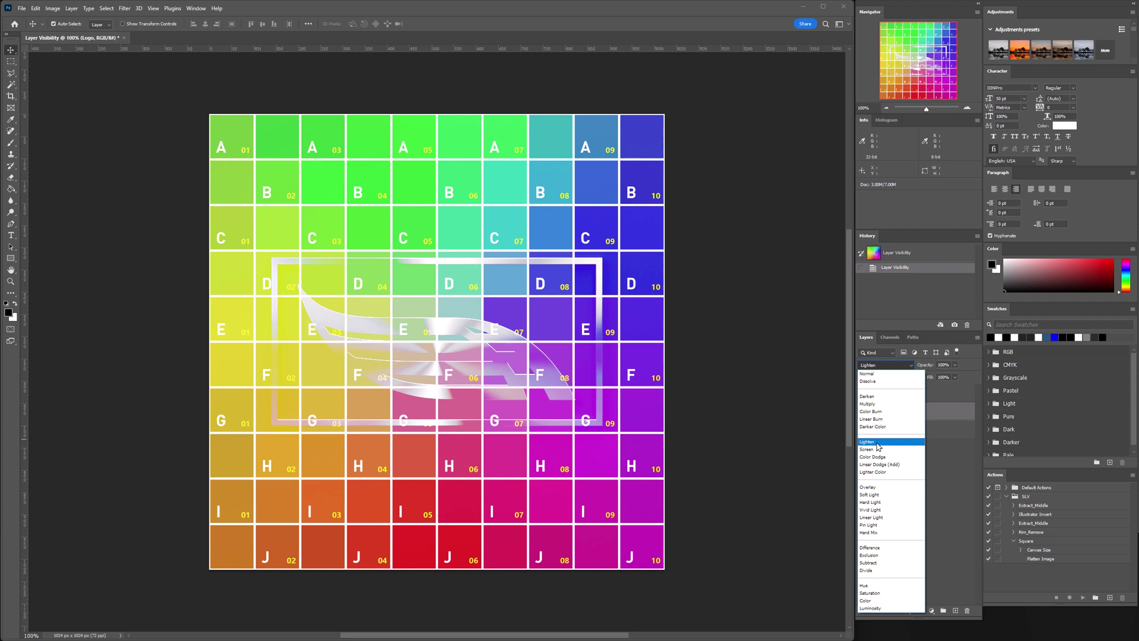
key("Escape")
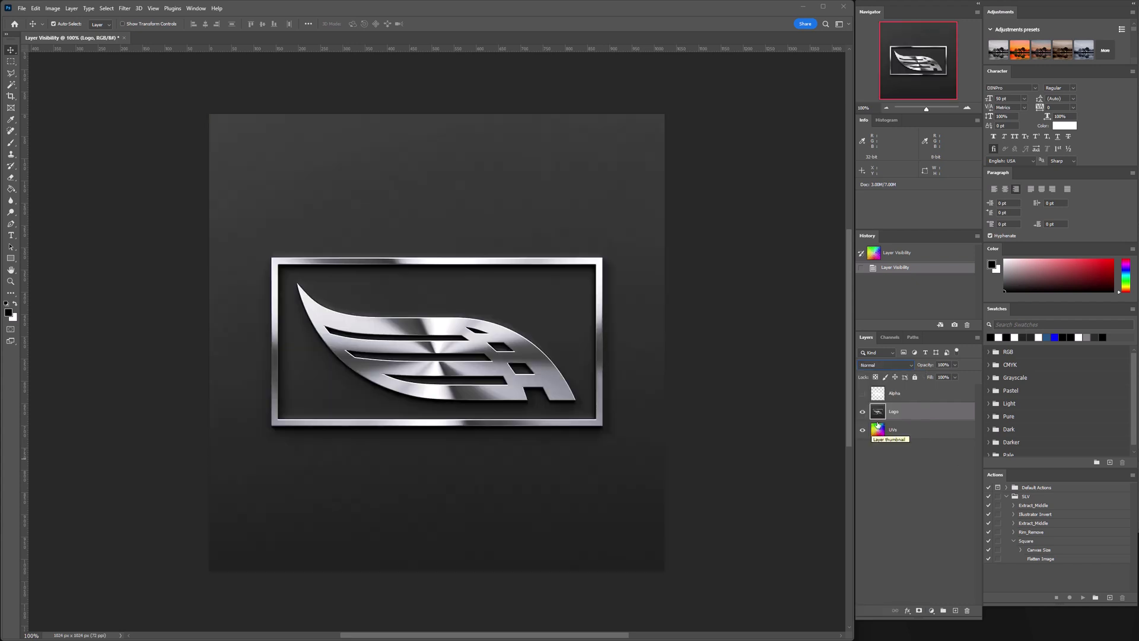
Mask the Logo layer with the Alpha layer's selection, then hide Alpha again
left_click(863, 393)
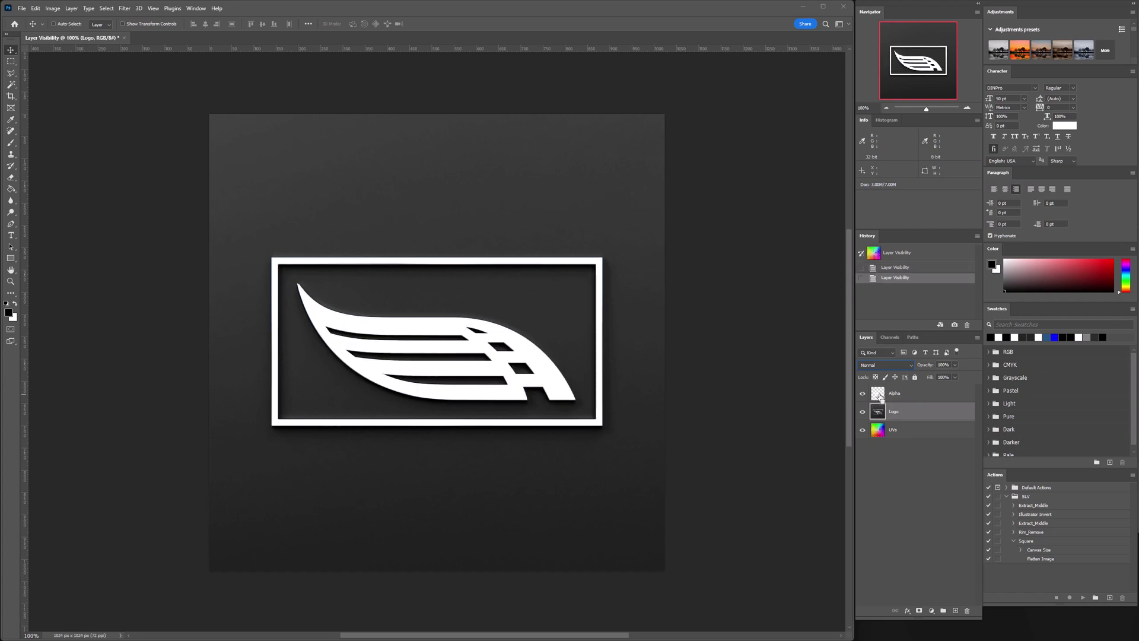
left_click(878, 394, "ctrl")
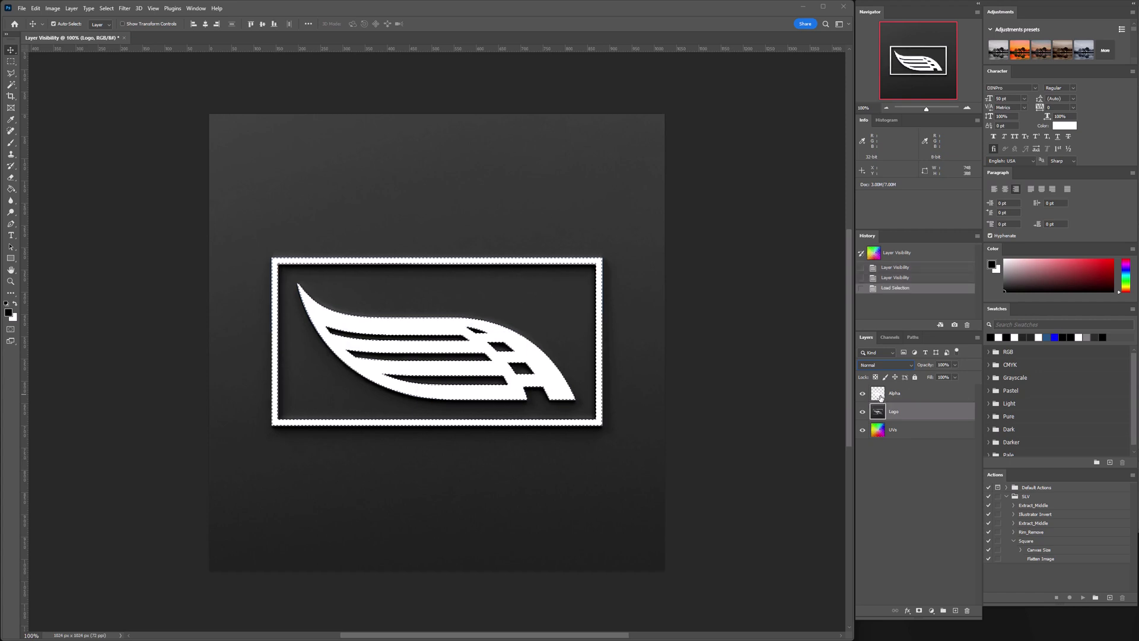
left_click(919, 611)
left_click(863, 393)
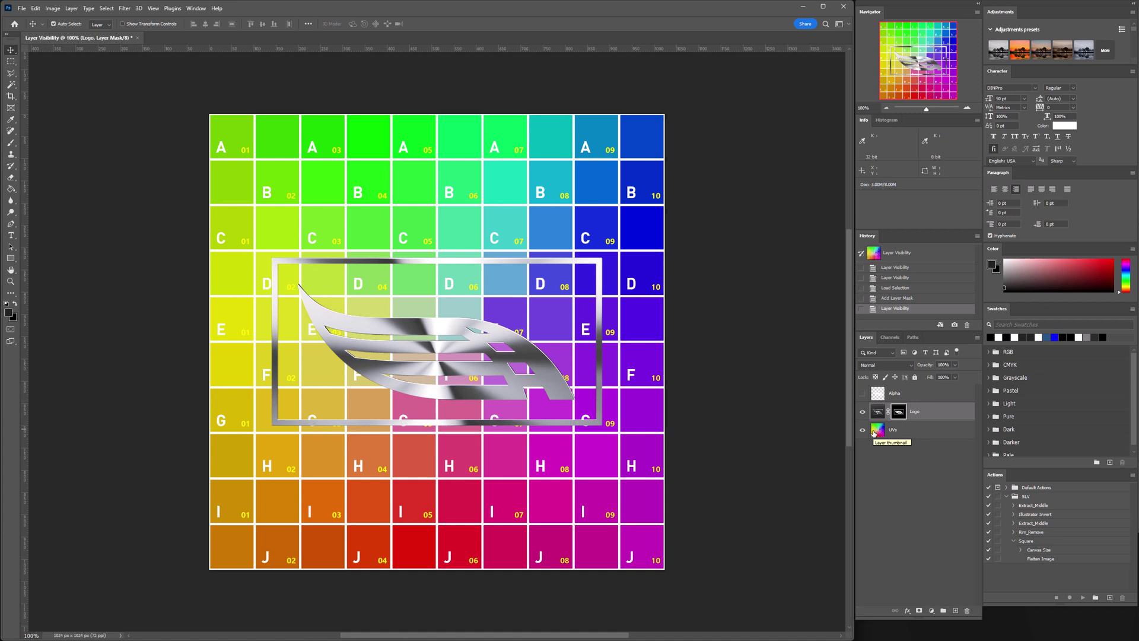
left_click(886, 365)
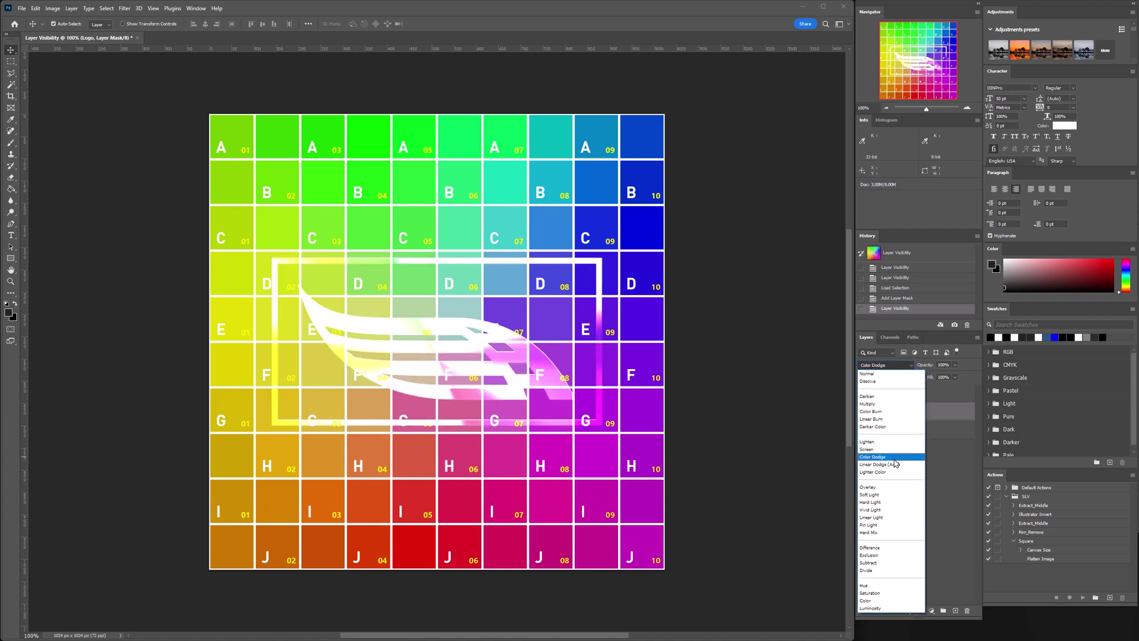
left_click(949, 466)
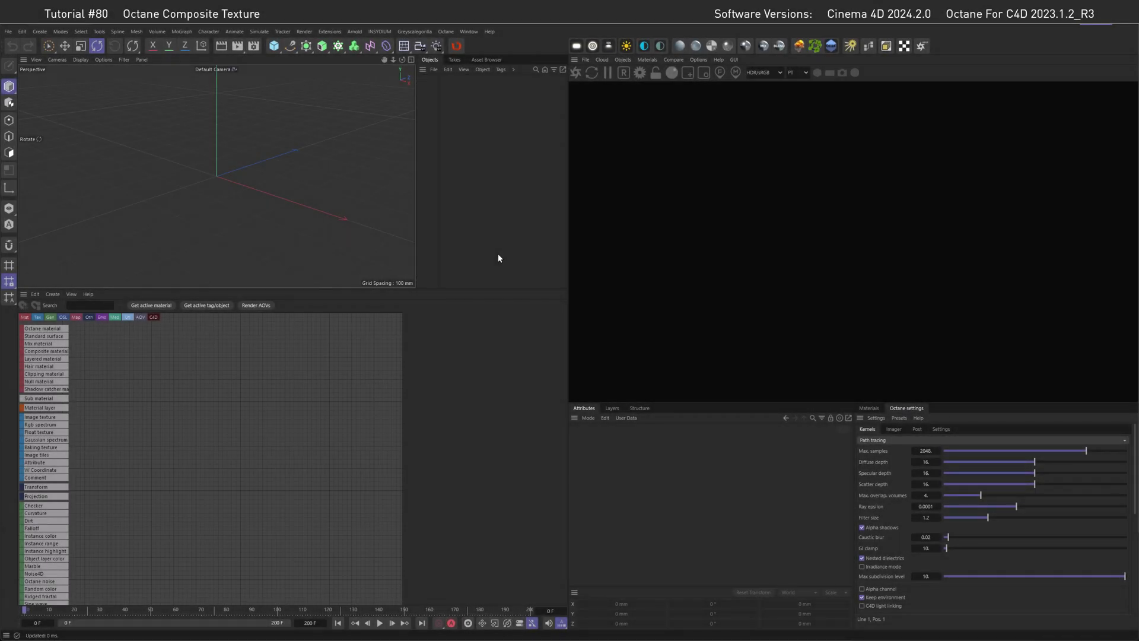
Add a texture environment and an HDRI environment sky, loading an image into the HDRI texture
left_click(622, 59)
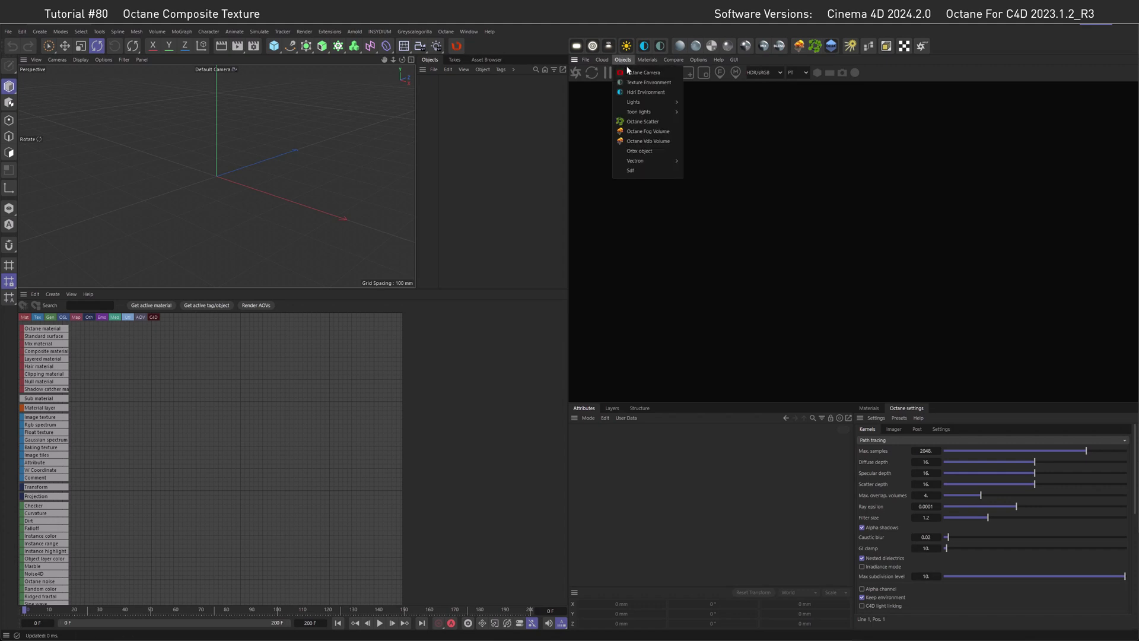
left_click(632, 86)
left_click(622, 59)
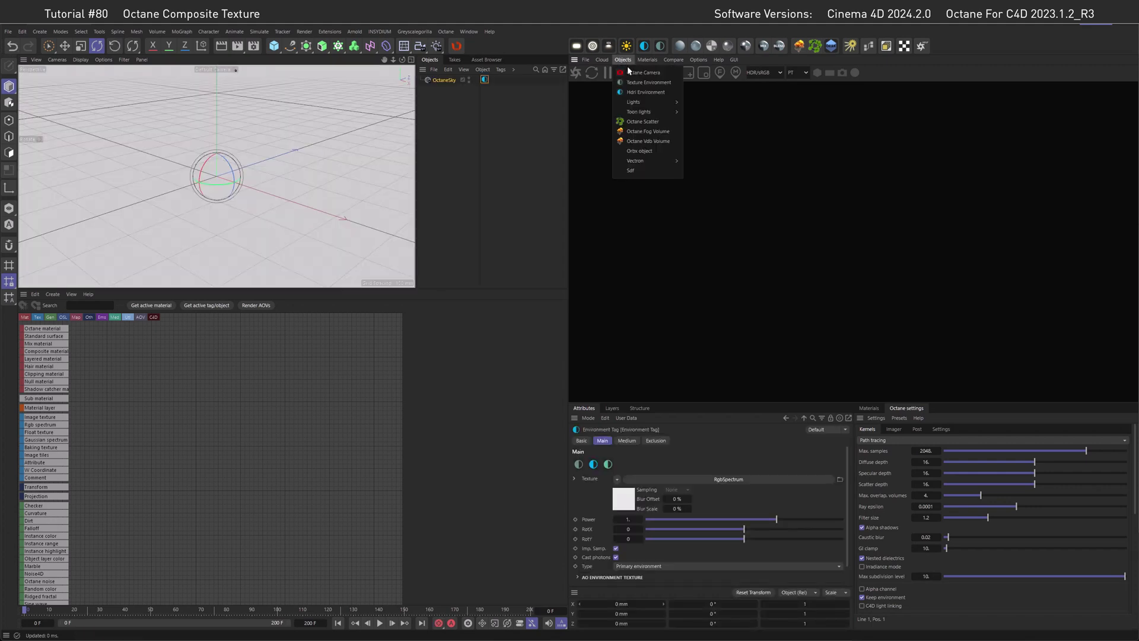
left_click(646, 92)
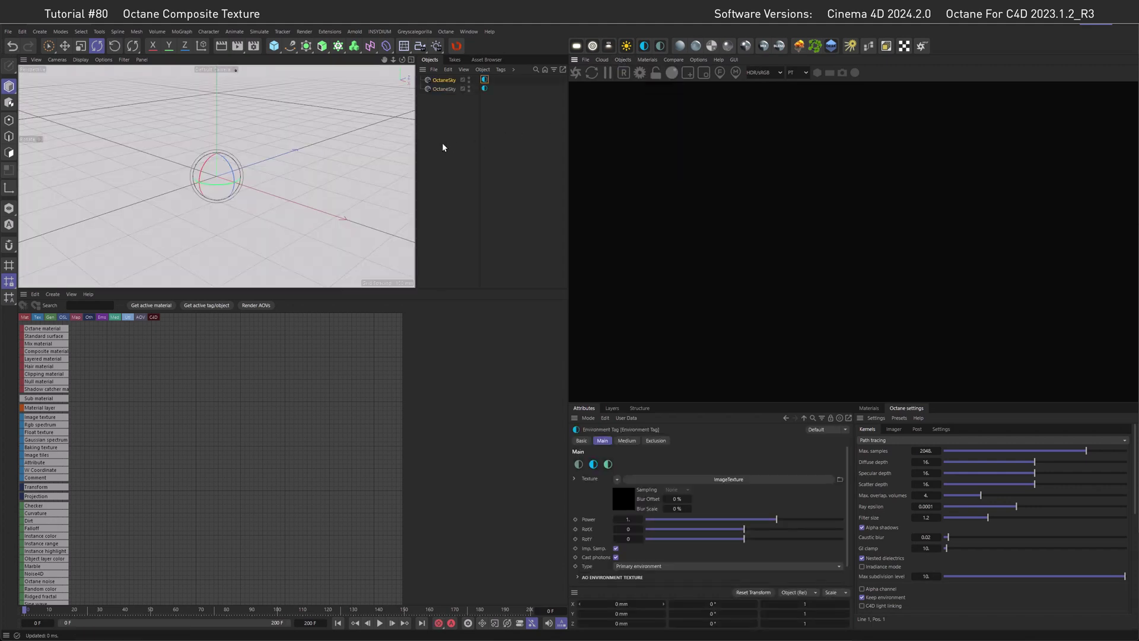
left_click(446, 89)
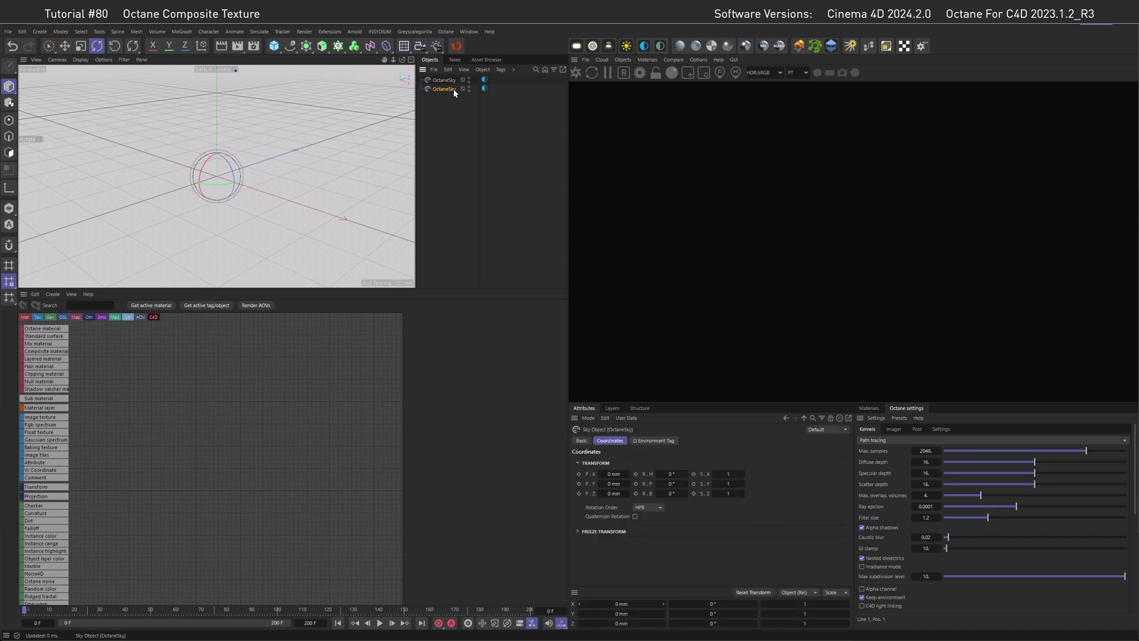
left_click(484, 88)
left_click(615, 503)
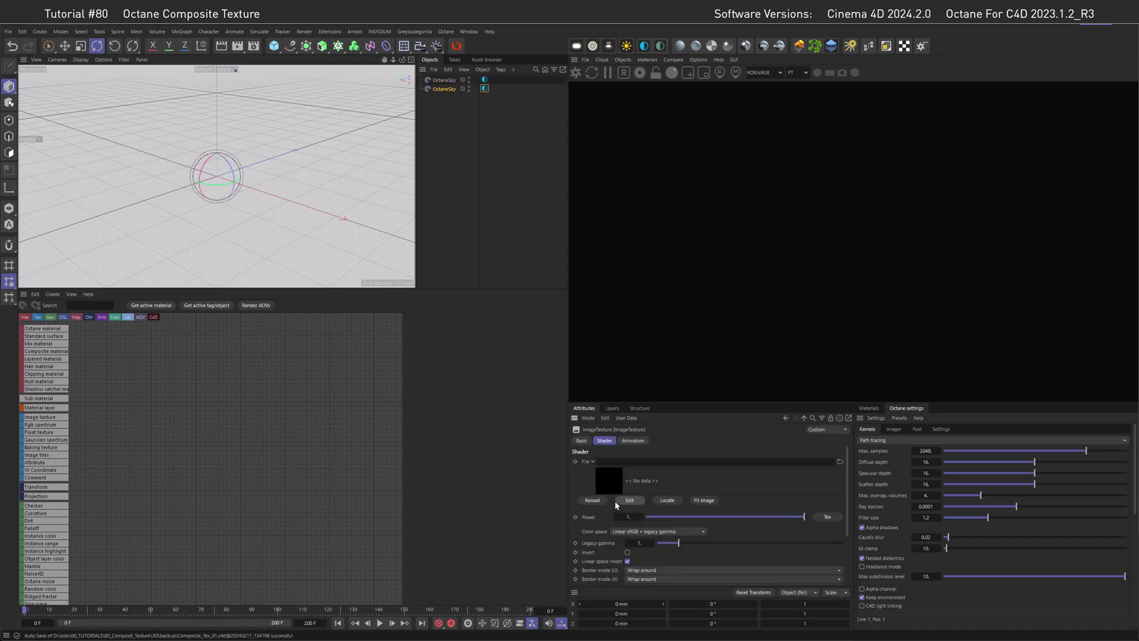
left_click_drag(606, 456, 607, 484)
Set the top sky's RgbSpectrum colour to 0, 0, 0
left_click(485, 81)
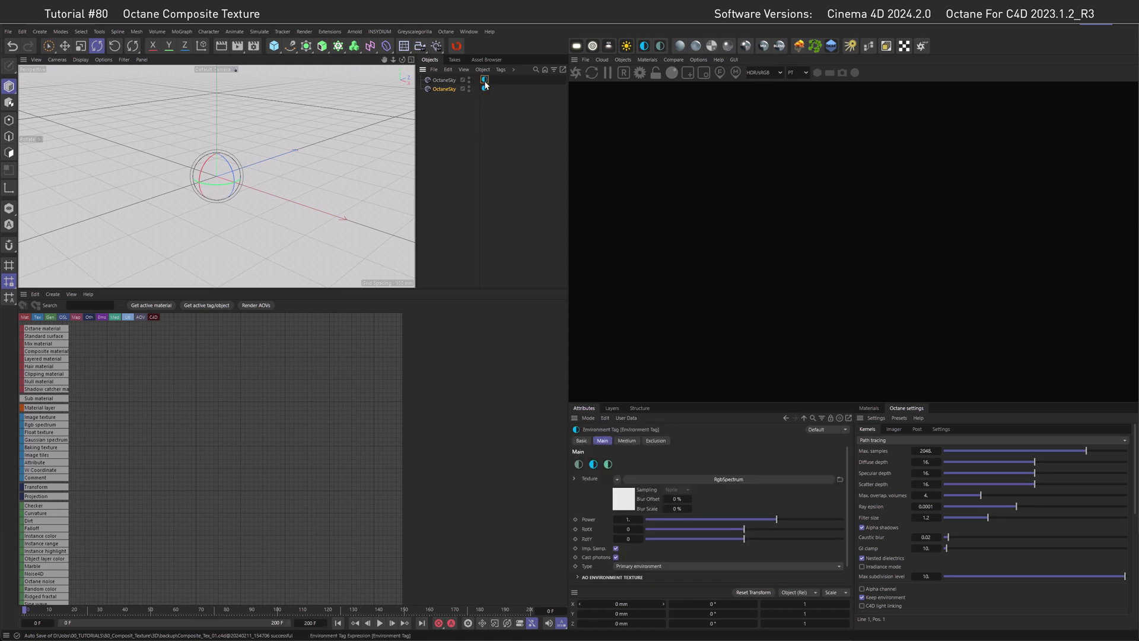
left_click(627, 504)
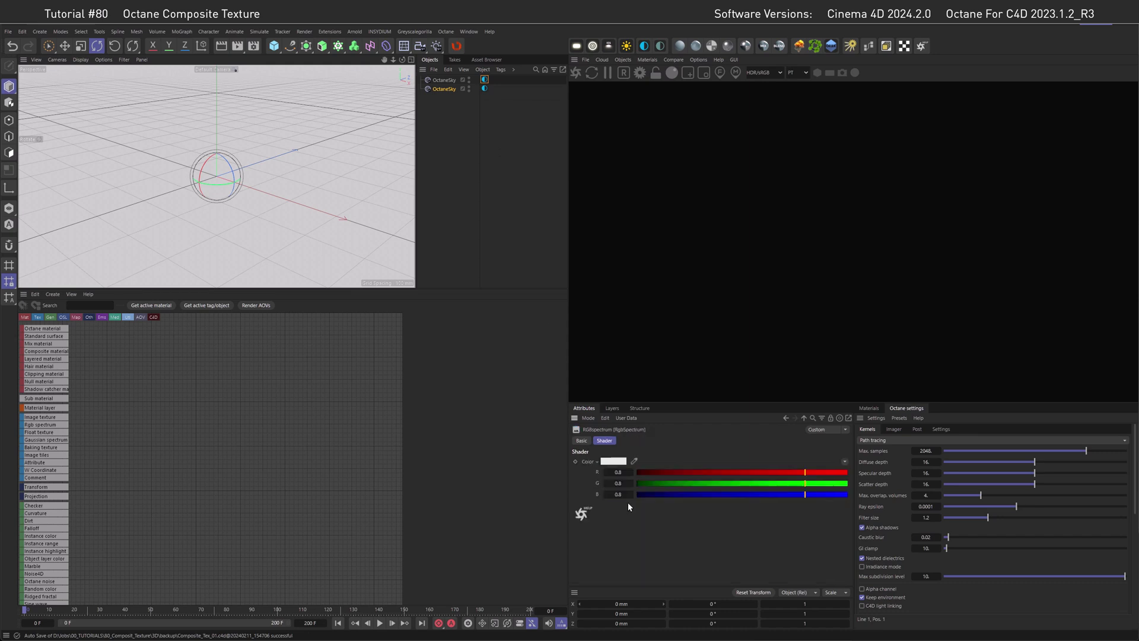
double_click(620, 472)
type("0")
key("Tab")
type("0")
key("Tab")
type("0")
Make the black sky the Visible environment and hide the second sky in the editor
left_click(786, 418)
left_click(652, 566)
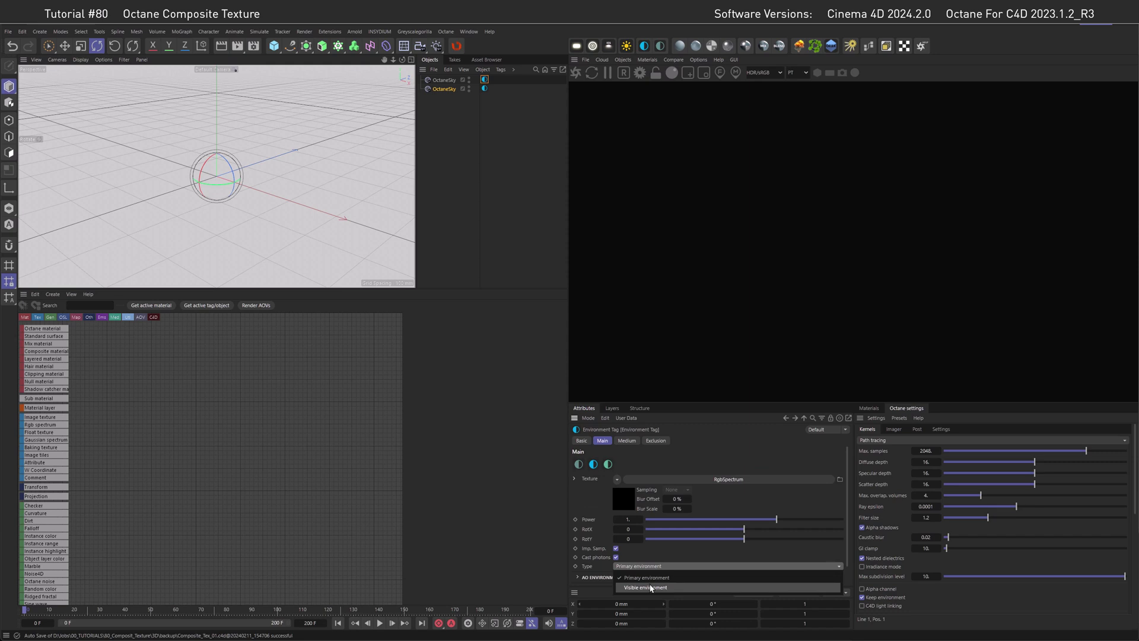
left_click(651, 588)
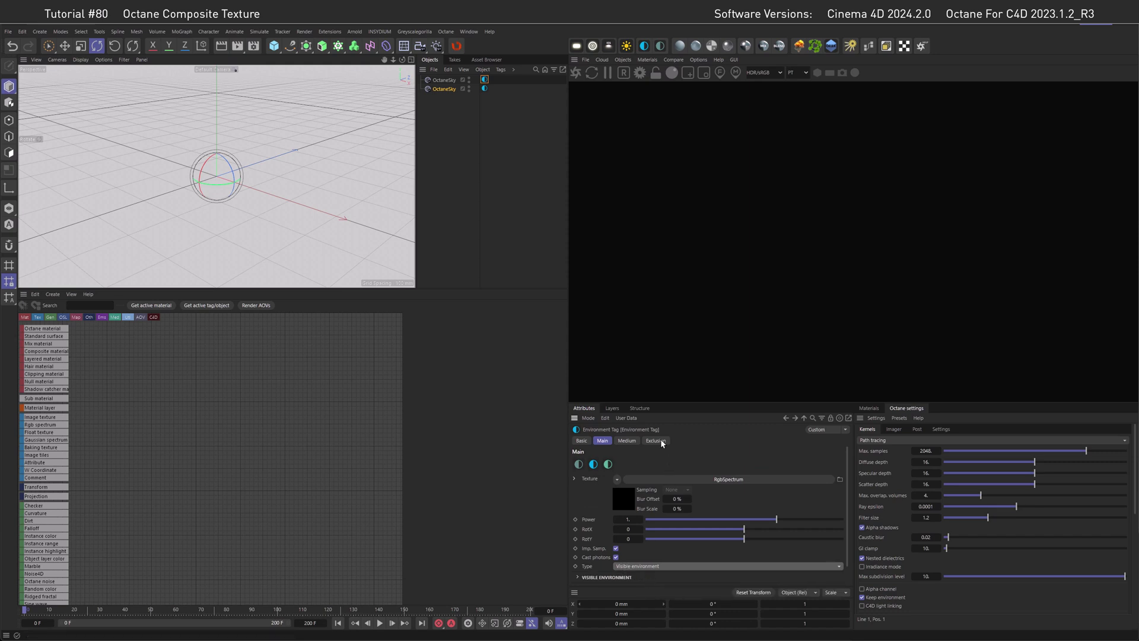
left_click(469, 86)
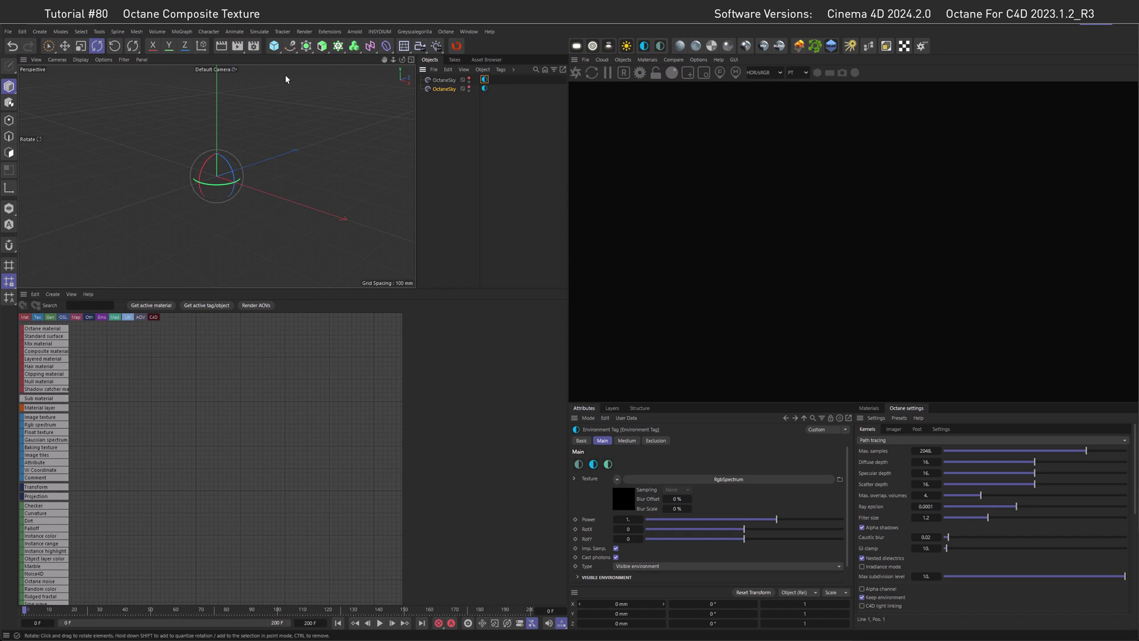
Add a cube and turn on Fillet with a 15 mm radius and 5 subdivisions
left_click(274, 45)
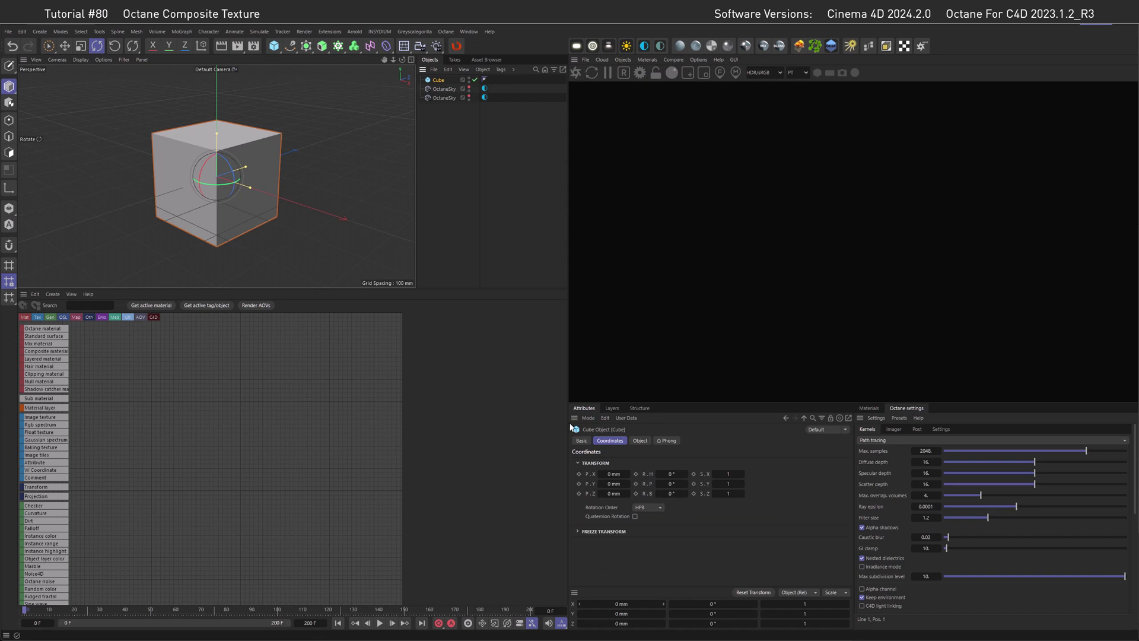
left_click(638, 441)
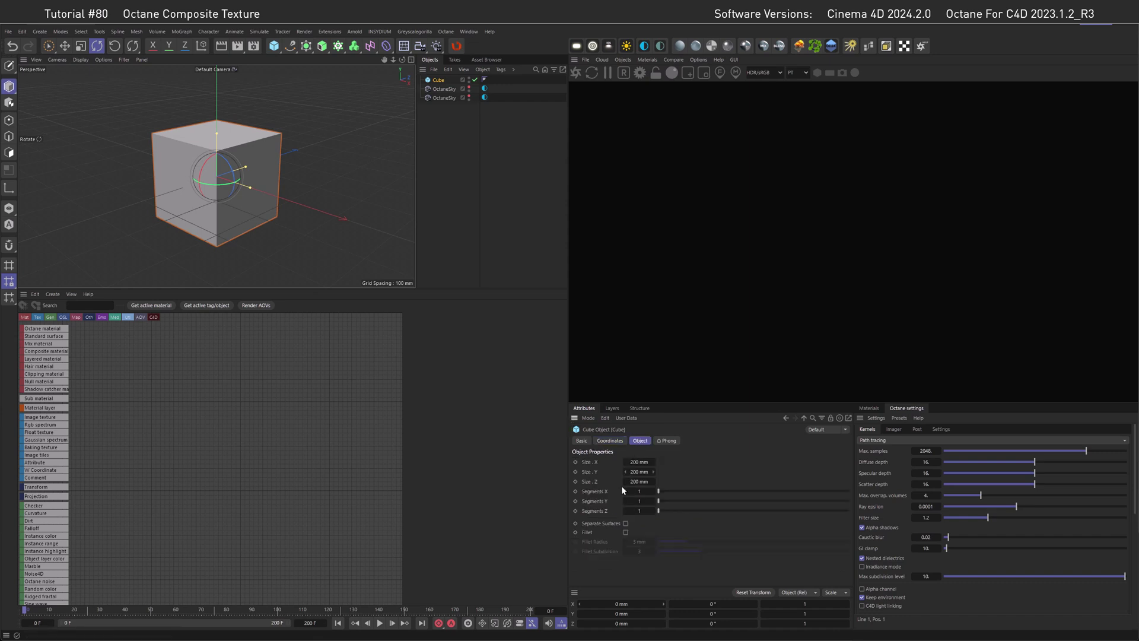
left_click(625, 531)
left_click(639, 541)
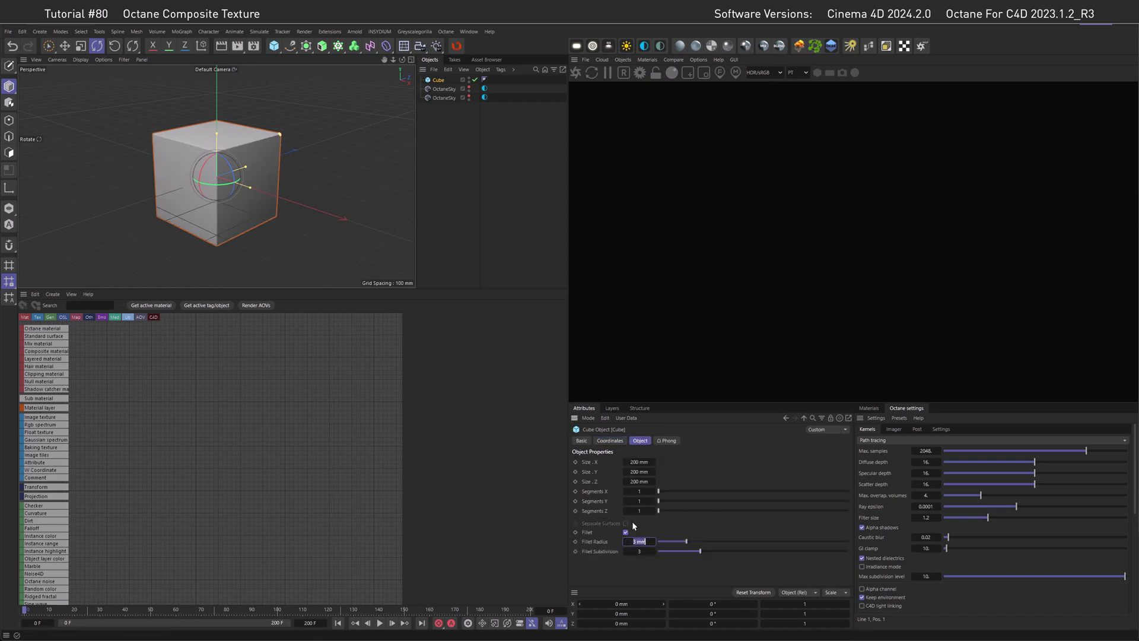
type("15")
key("Return")
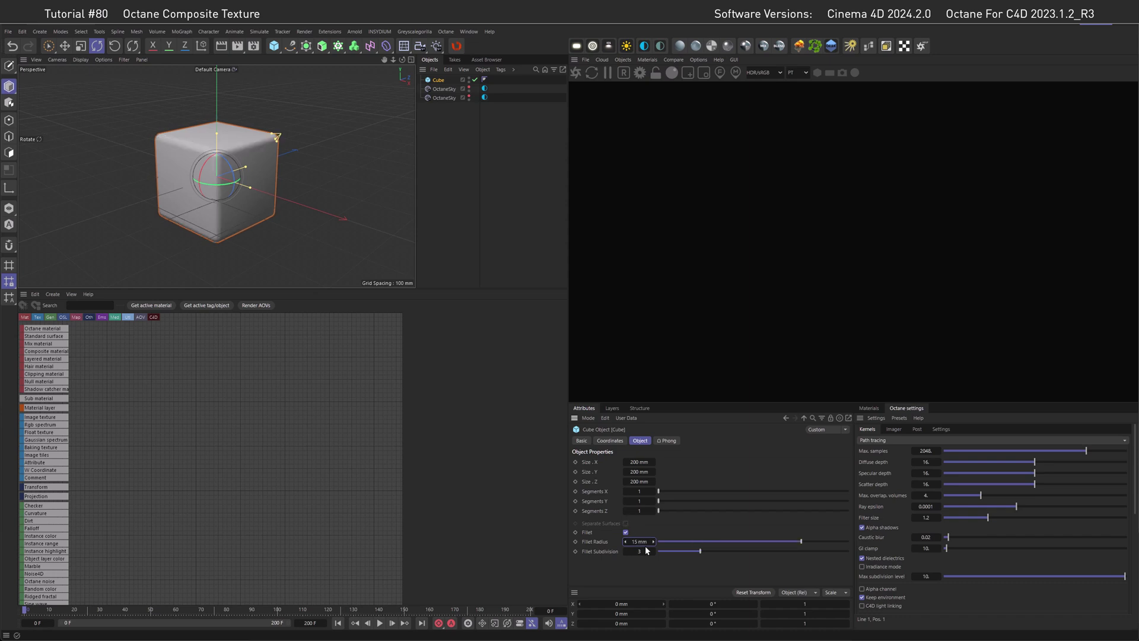
left_click(639, 551)
type("5")
Apply the OctDiffuse1 material to the cube
left_click(869, 409)
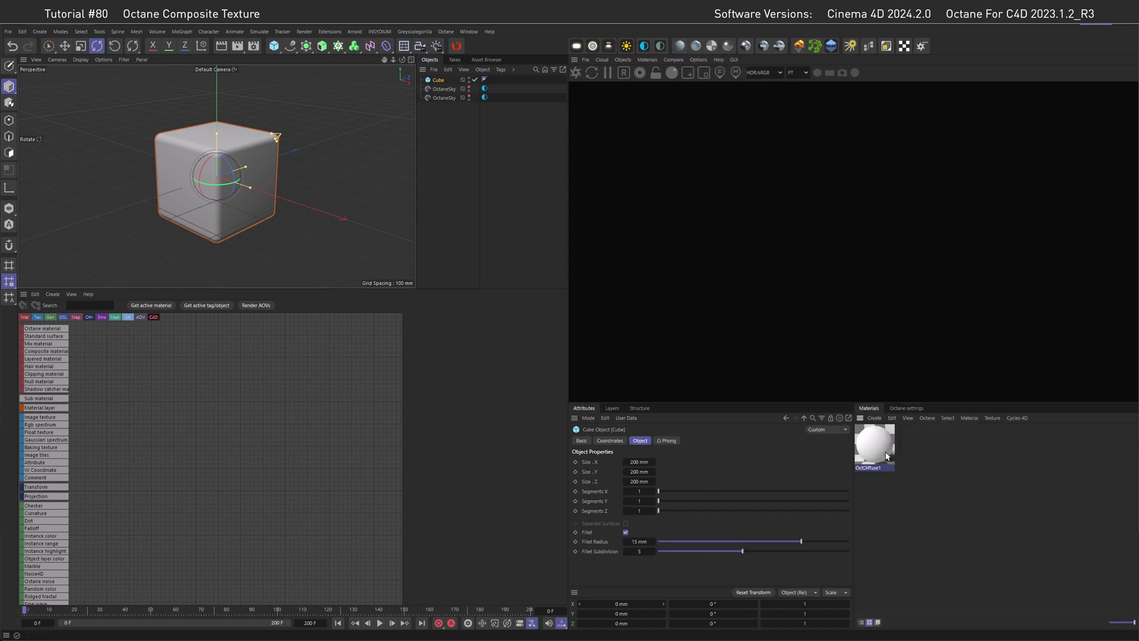
left_click_drag(437, 81, 437, 81)
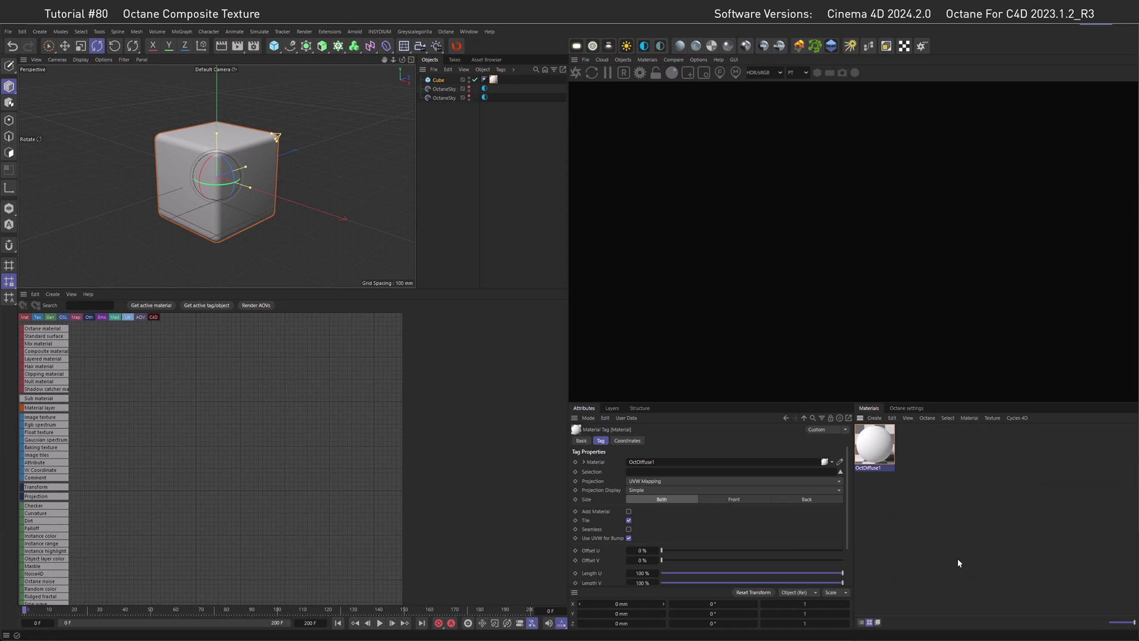
left_click(874, 448)
Rename the material 'Composite Tex' and start the Octane live render
double_click(870, 468)
type("Comp")
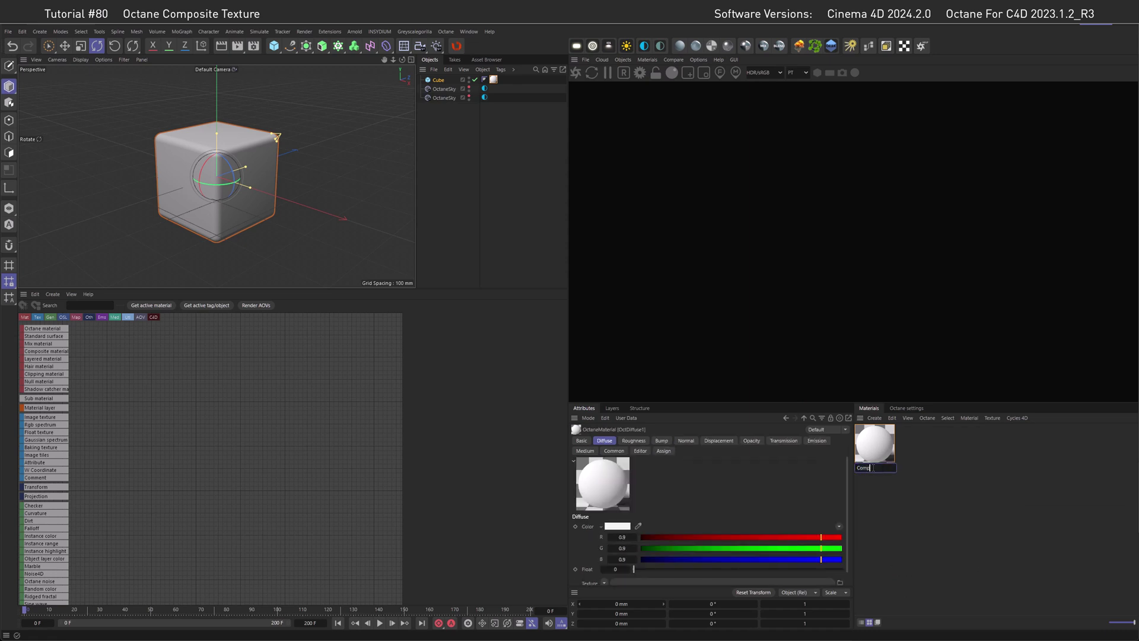
type("osite Tex")
key("Return")
left_click(576, 72)
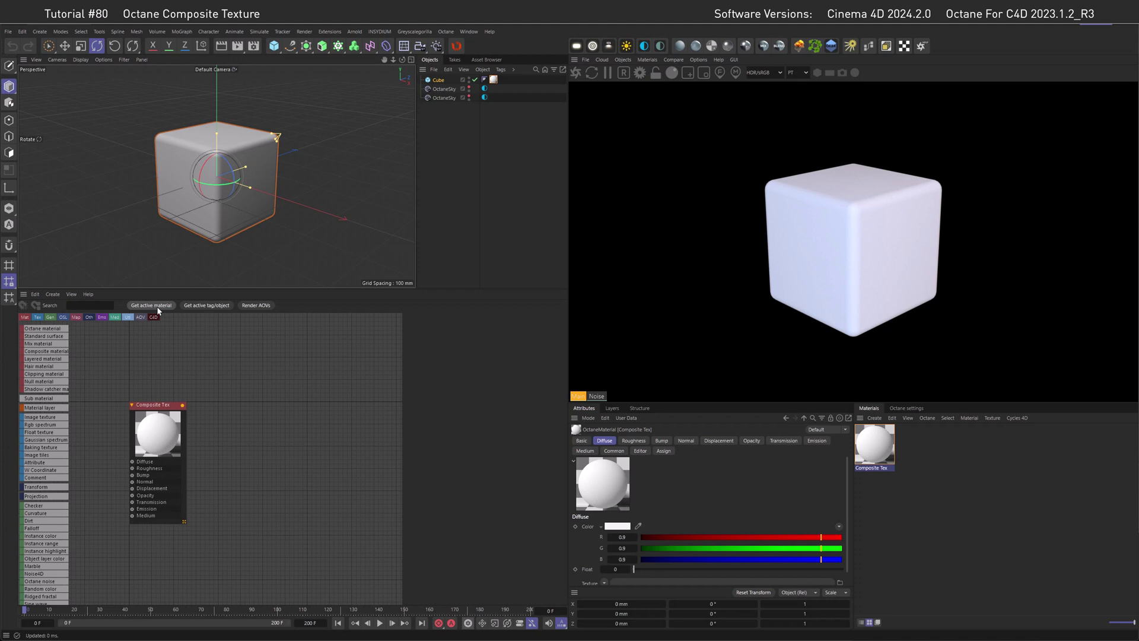
middle_click_drag(222, 460, 361, 455)
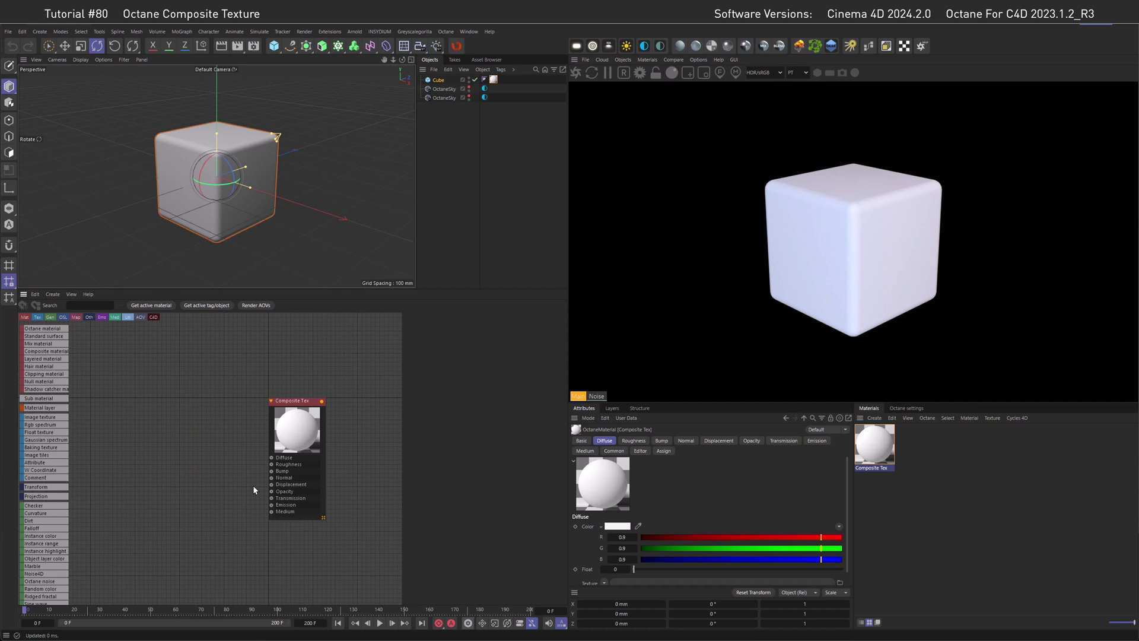
Add a Composite texture node and wire it into the Composite Tex material's Diffuse input
key("Tab")
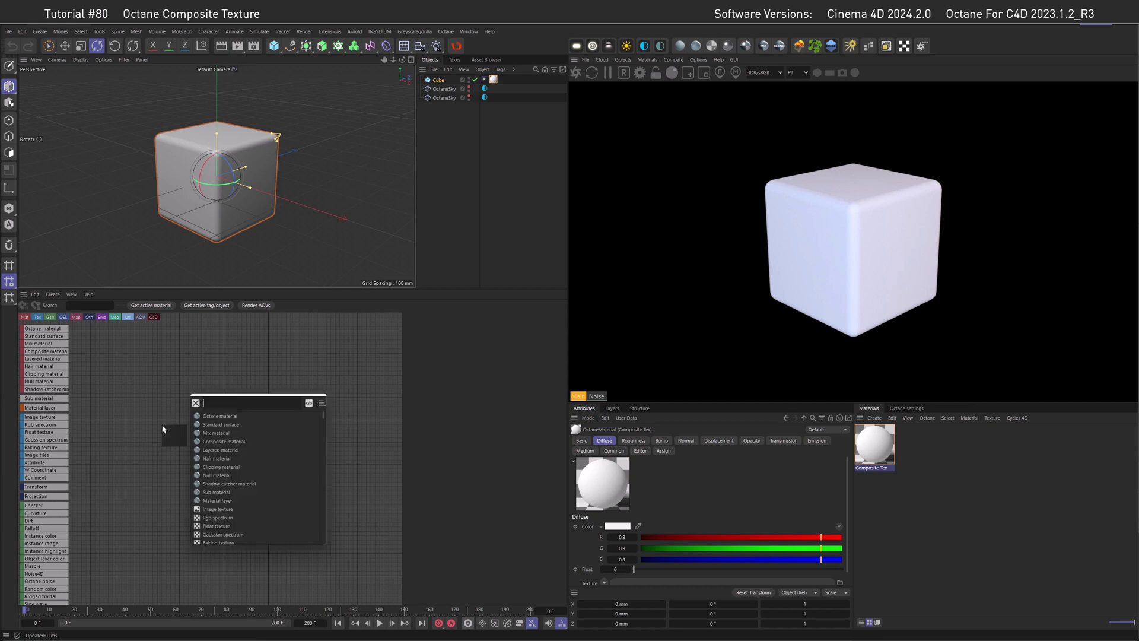
key("Escape")
scroll(49, 434, "down", 10)
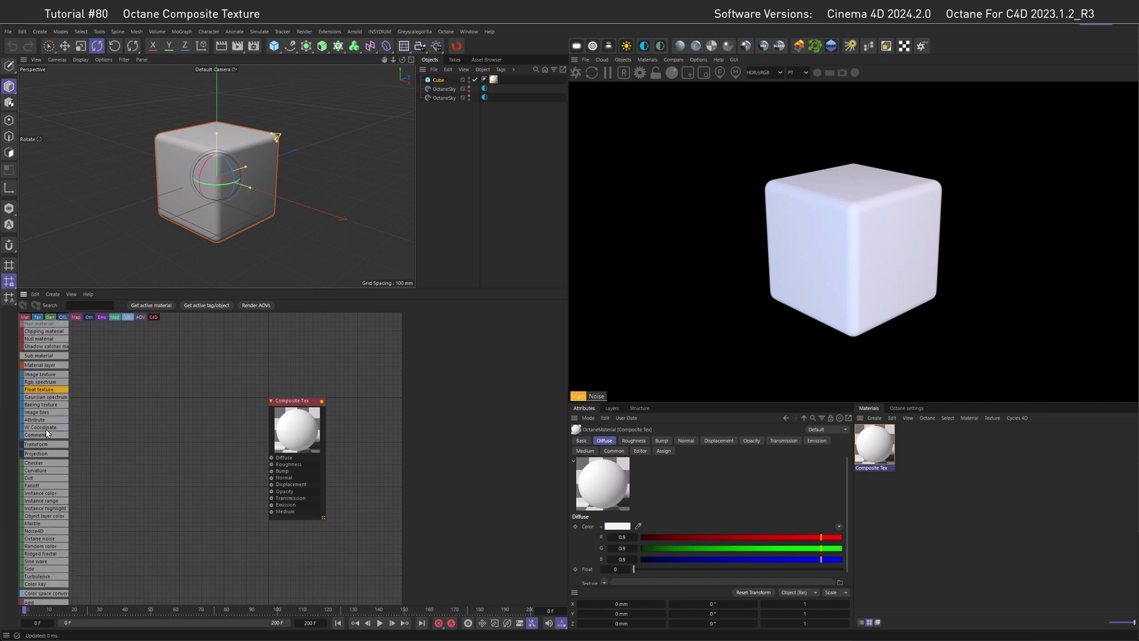
scroll(49, 433, "down", 2)
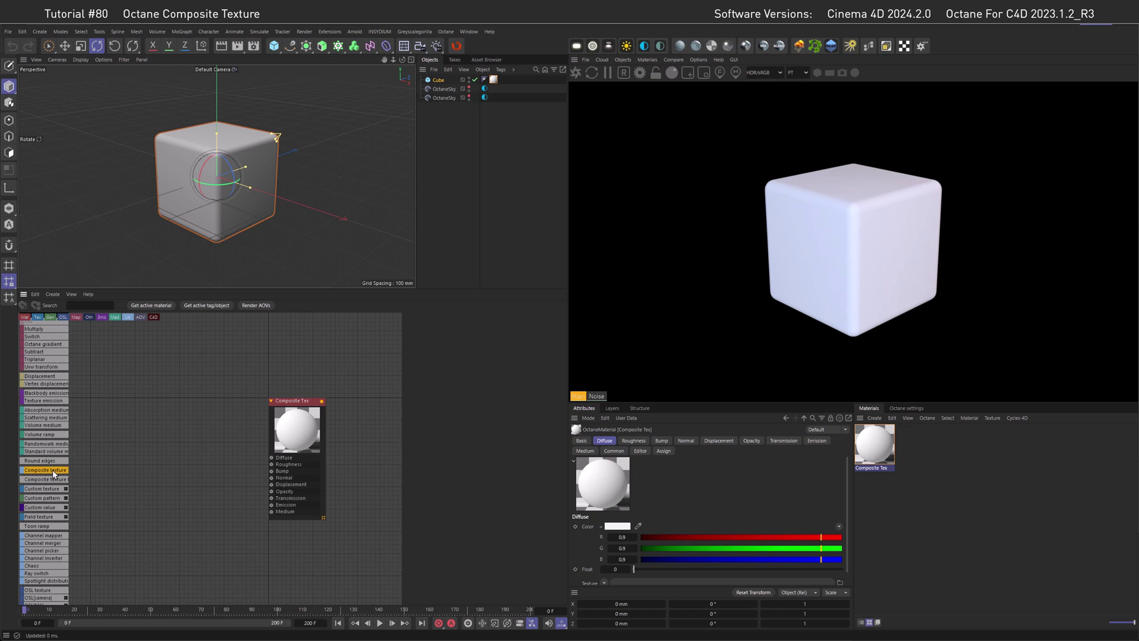
left_click_drag(52, 469, 277, 458)
left_click_drag(182, 461, 189, 460)
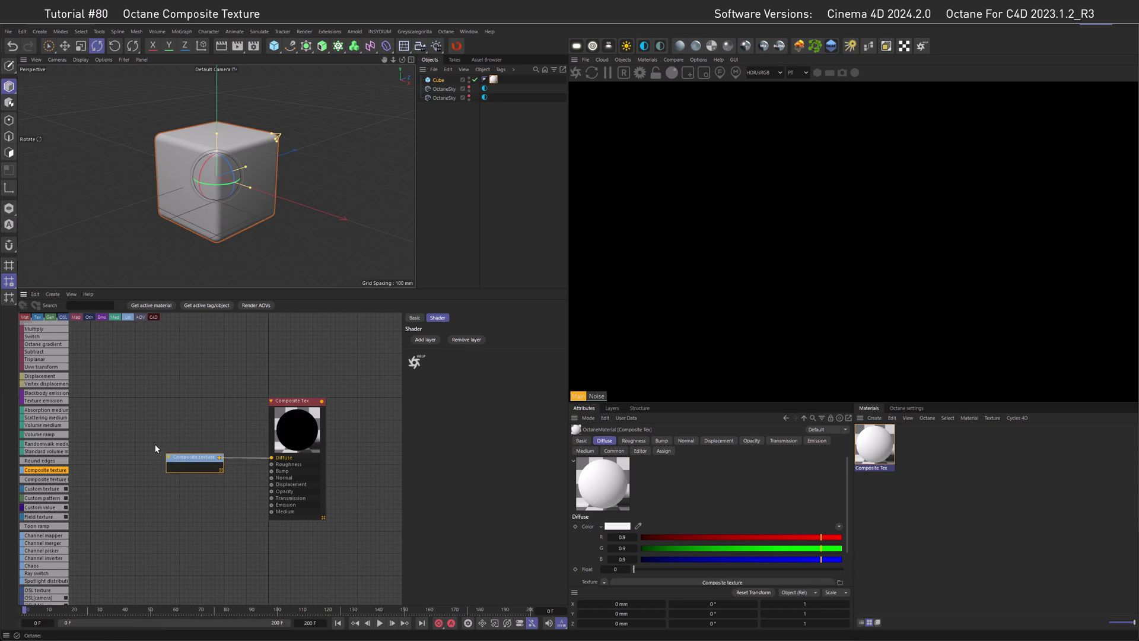
middle_click_drag(156, 445, 210, 439)
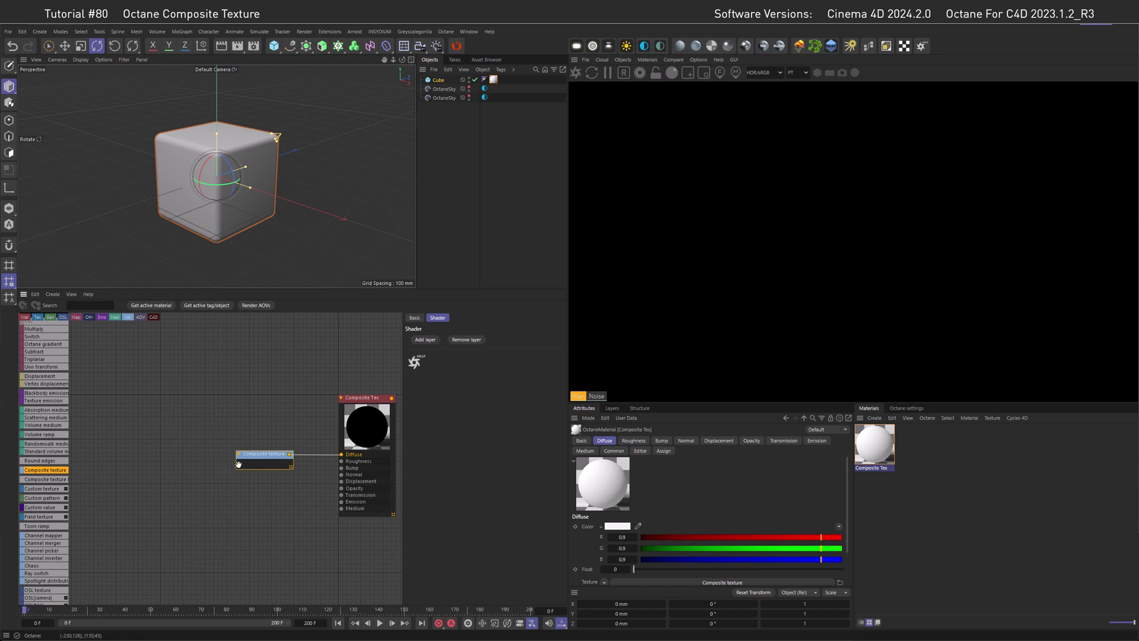
Add a texture layer to the Composite texture and feed it the uv.tif UV grid image
left_click(424, 341)
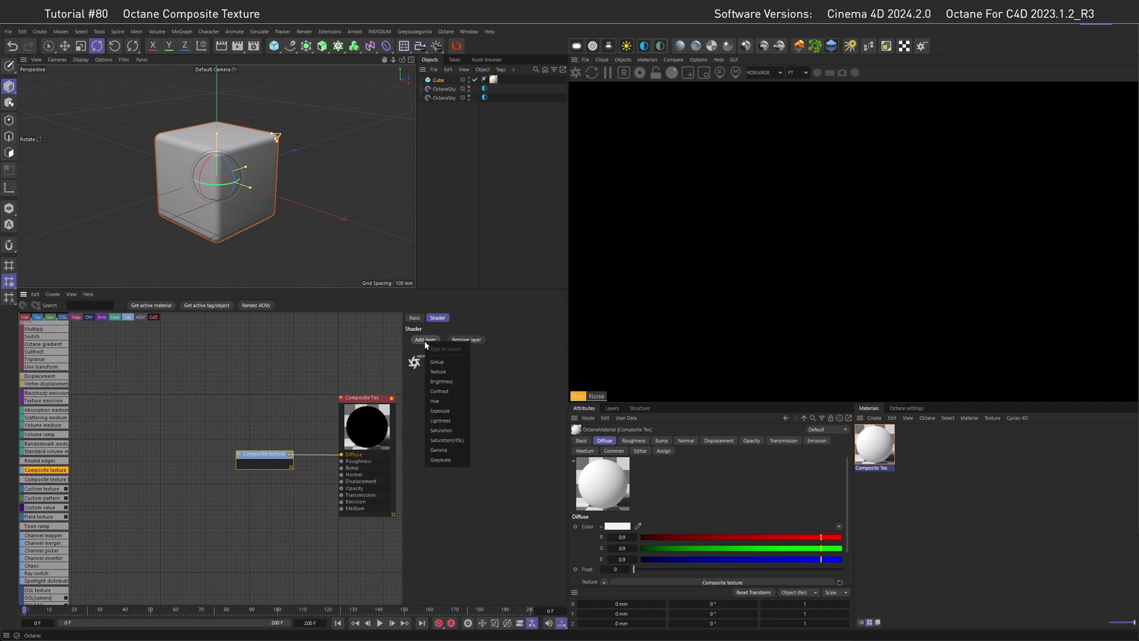
left_click(442, 372)
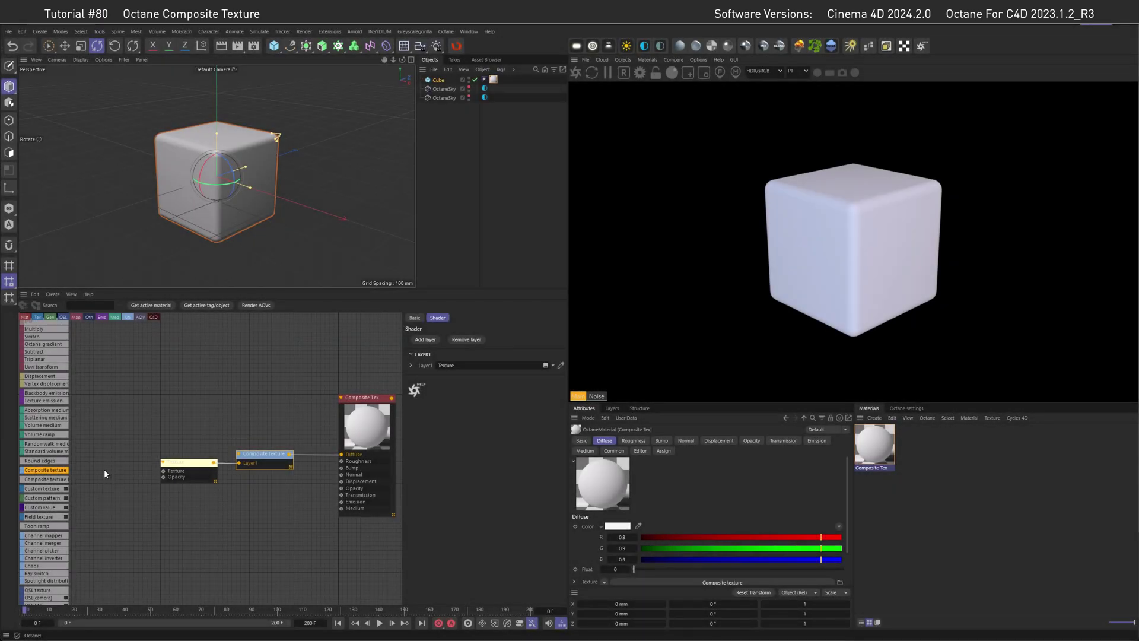
left_click_drag(45, 479, 146, 497)
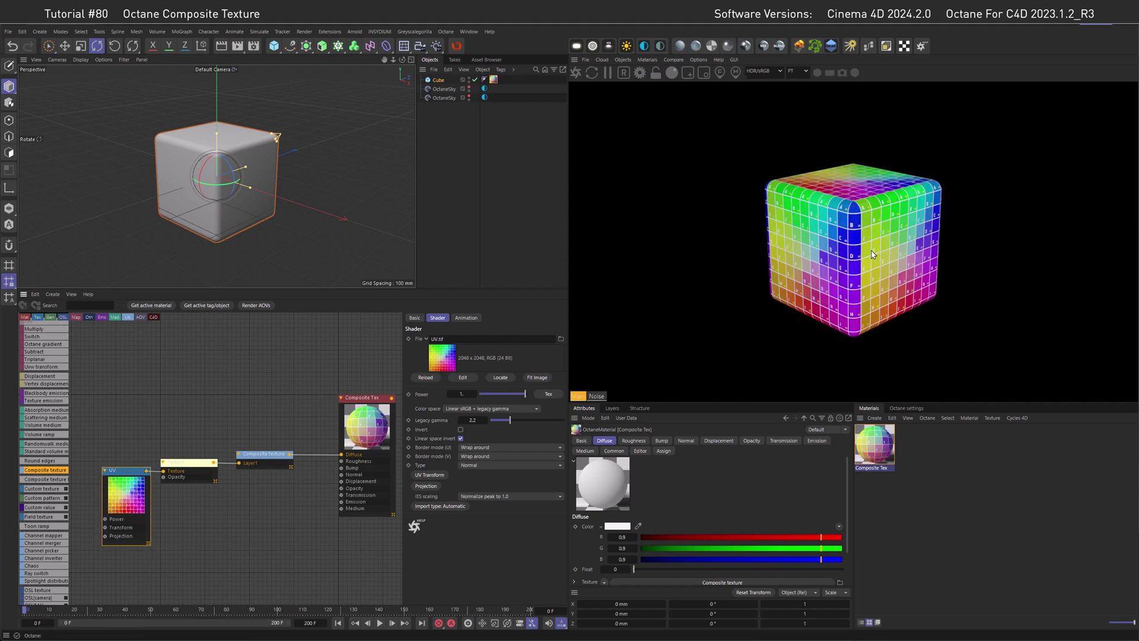
Add a second texture layer to the Composite texture holding the 02_Logo_3D image
left_click(268, 454)
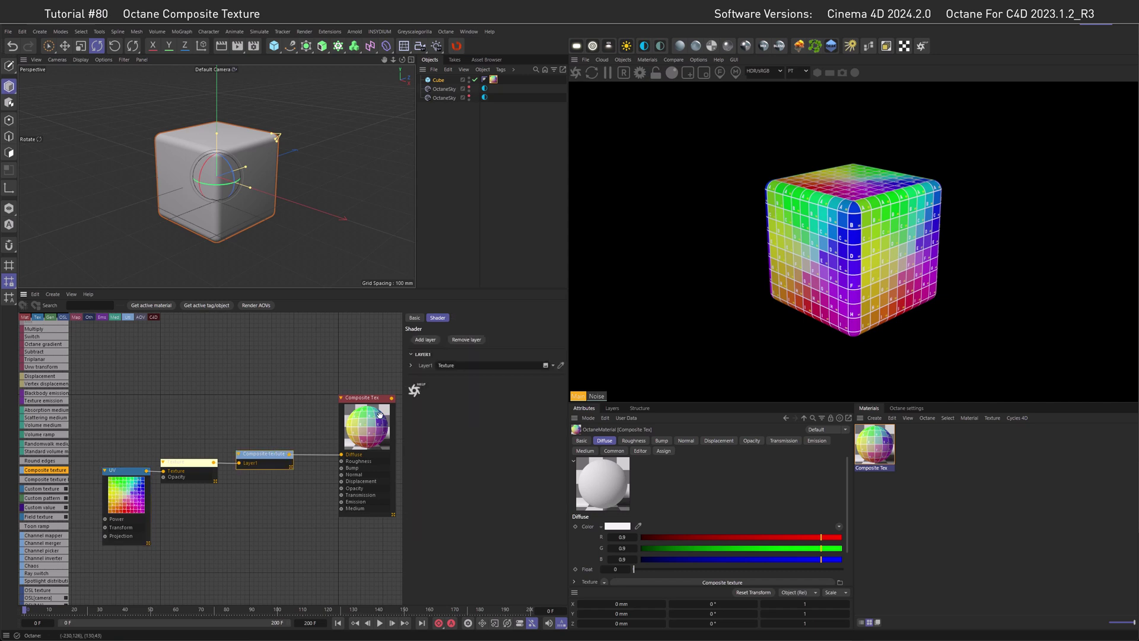
left_click(432, 343)
left_click(443, 372)
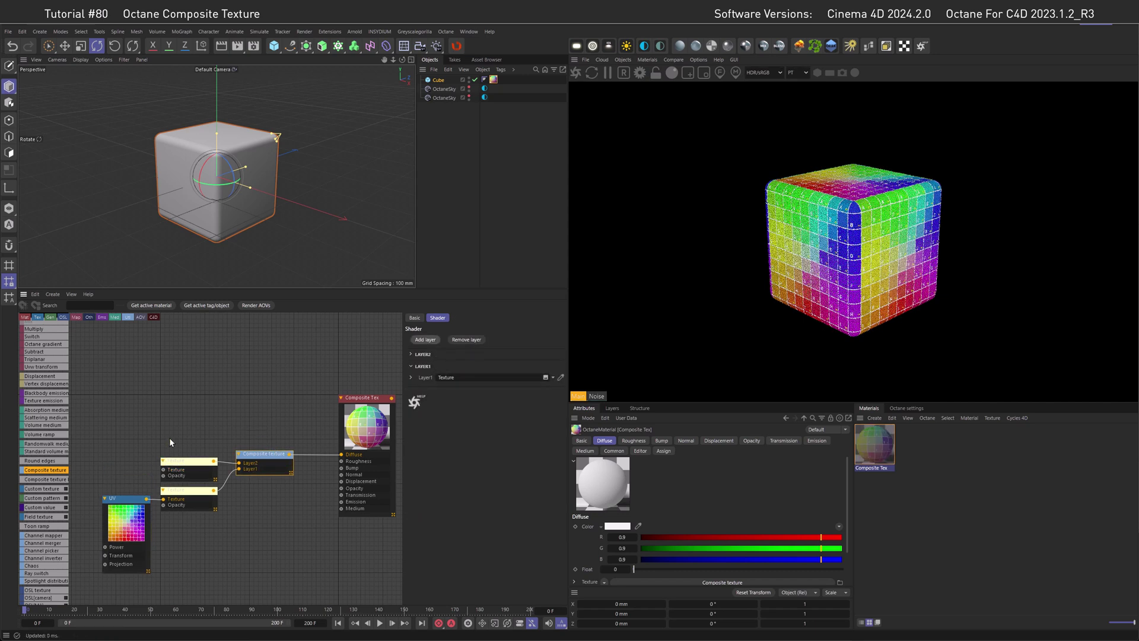
middle_click_drag(169, 437, 307, 432)
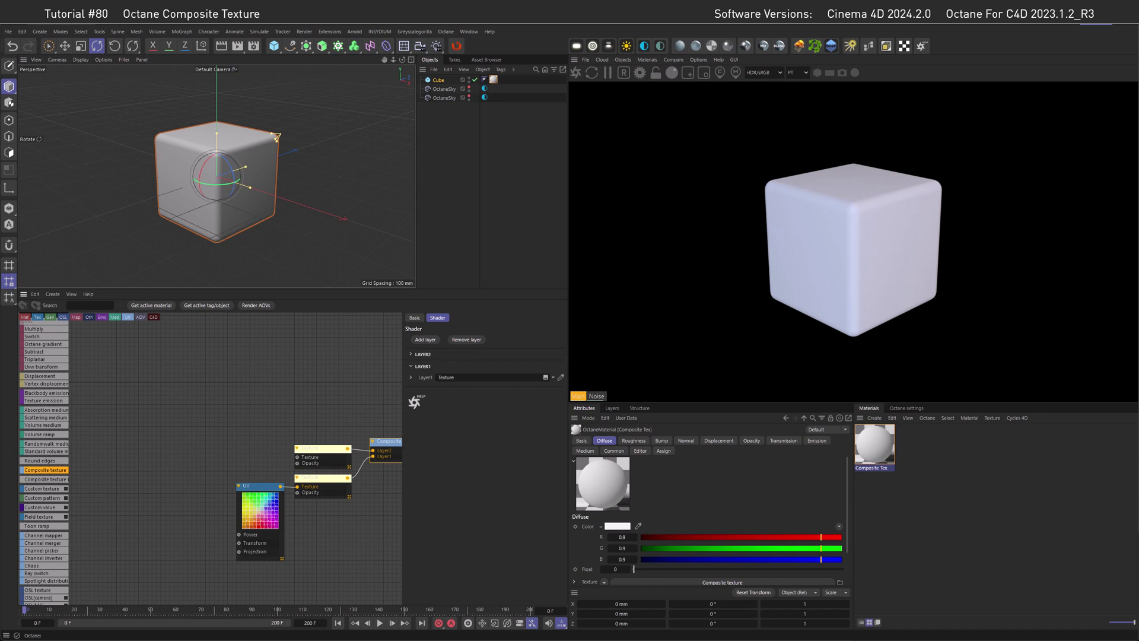
left_click_drag(127, 436, 295, 459)
left_click_drag(208, 453, 208, 471)
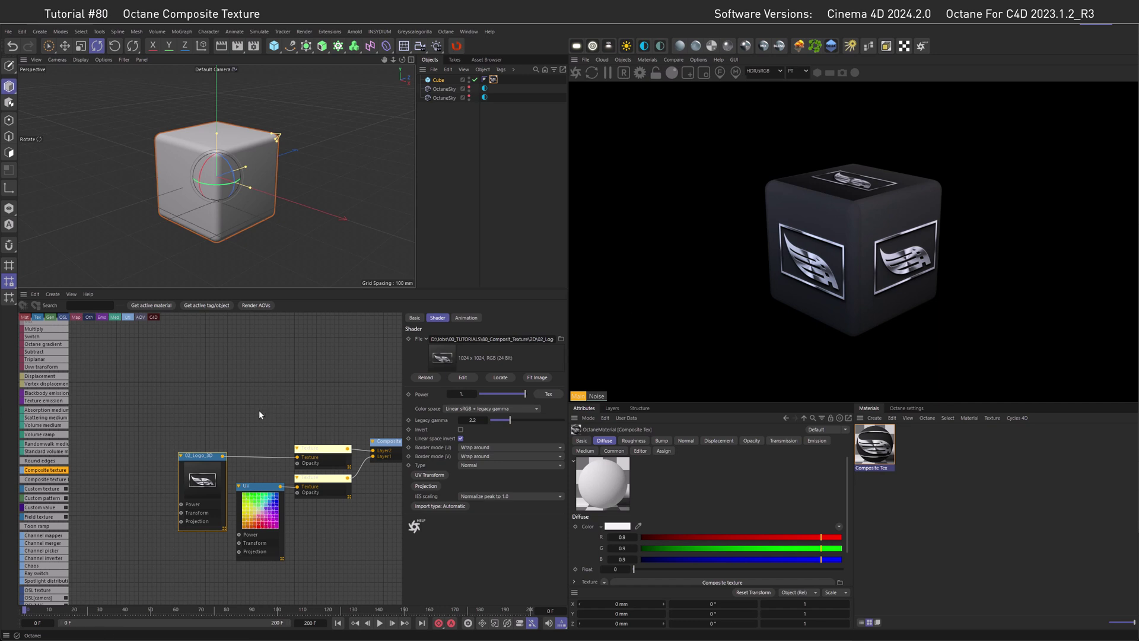
left_click(317, 450)
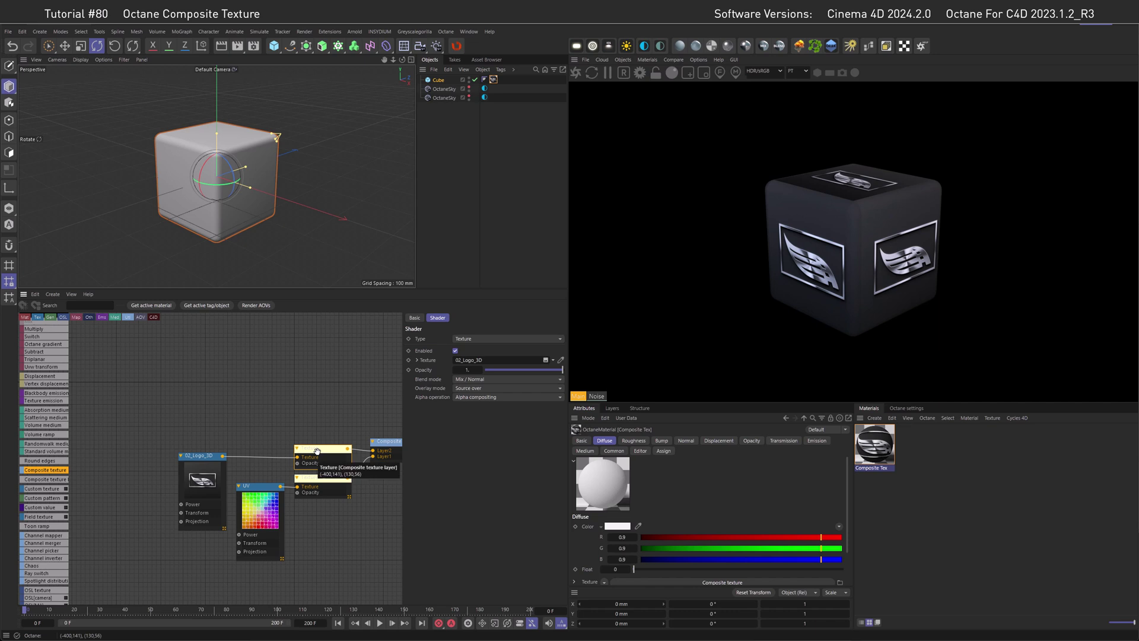
left_click(468, 379)
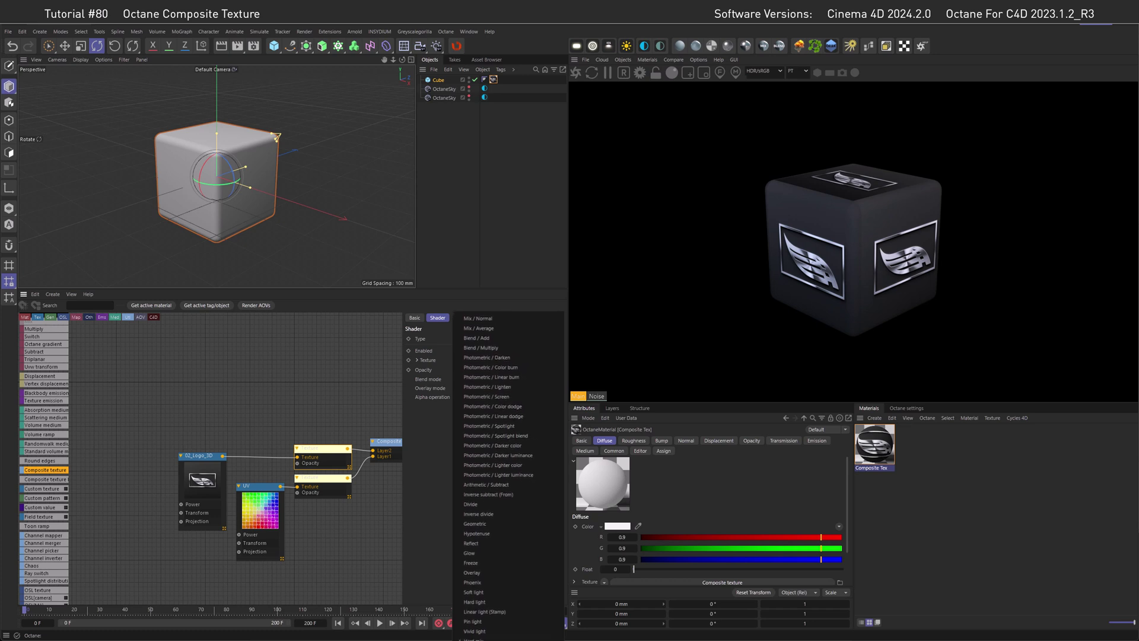
scroll(508, 465, "down", 1)
scroll(508, 466, "down", 9)
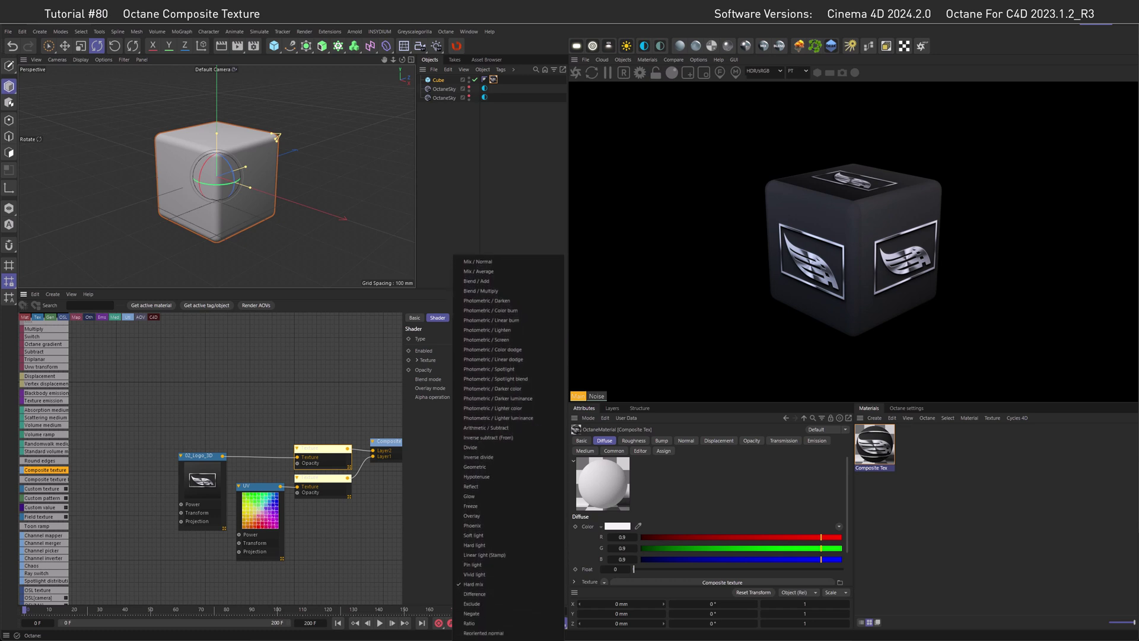
scroll(509, 465, "down", 12)
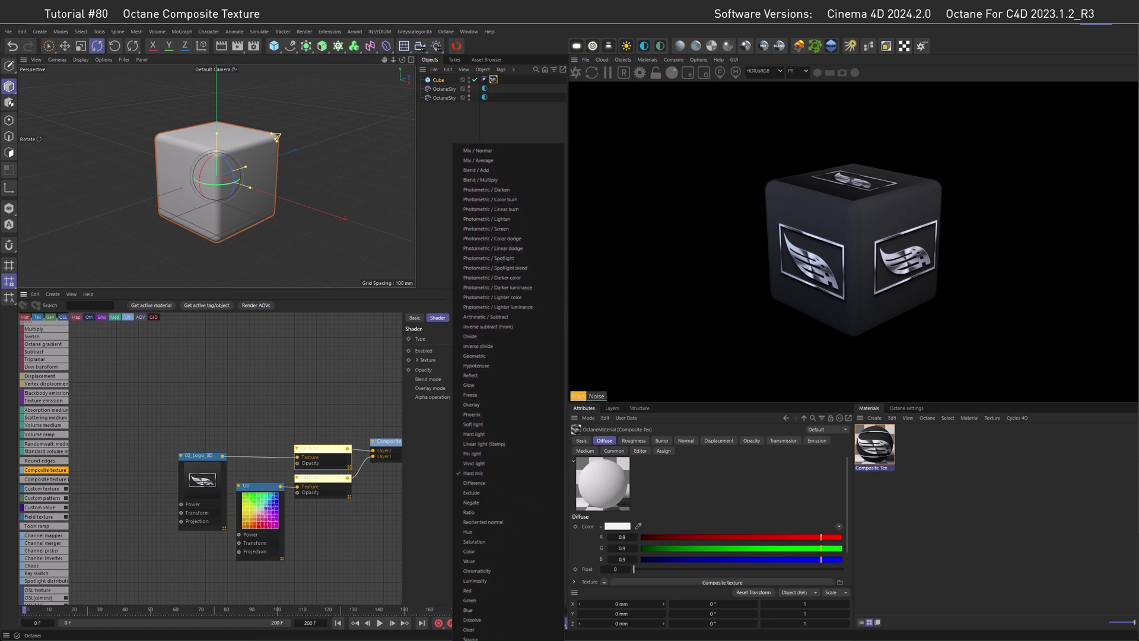
scroll(508, 465, "down", 7)
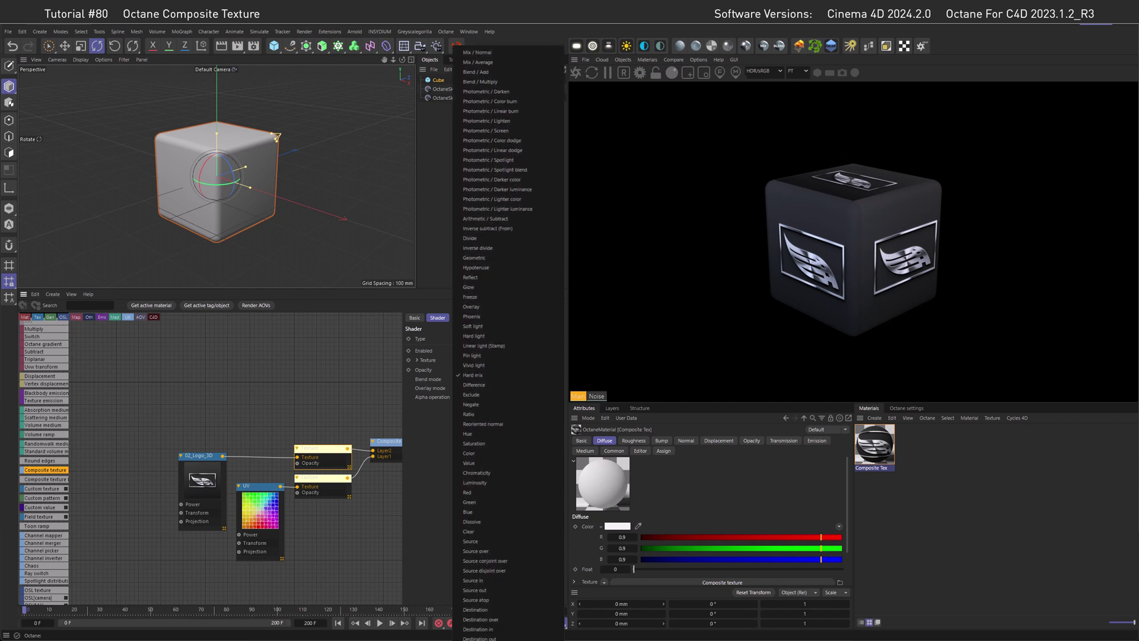
scroll(508, 466, "down", 2)
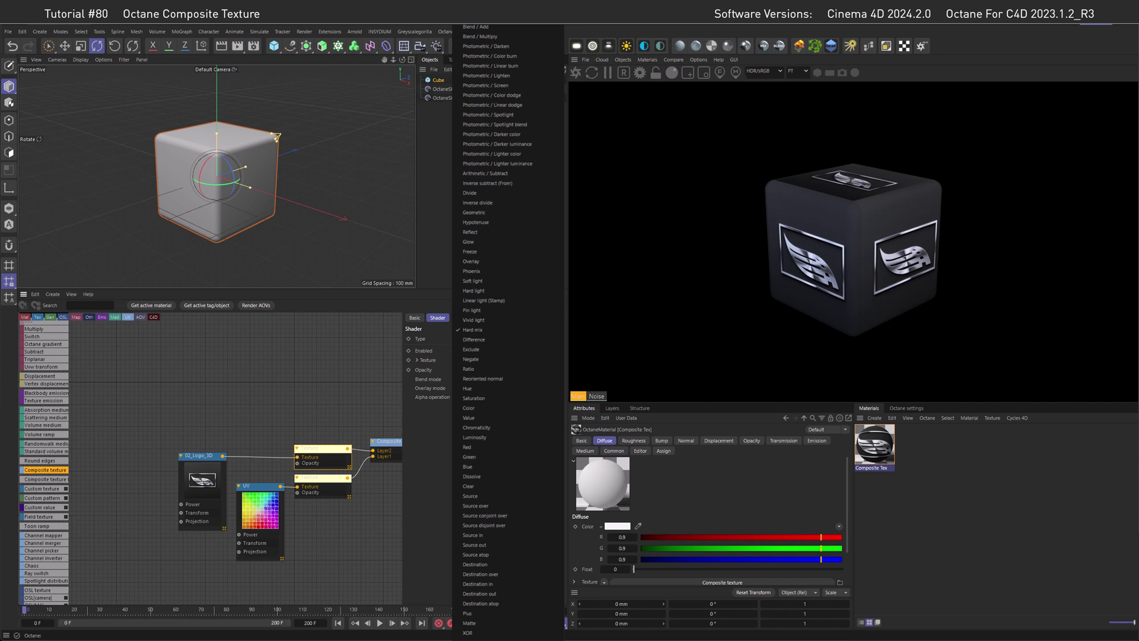
scroll(508, 465, "up", 20)
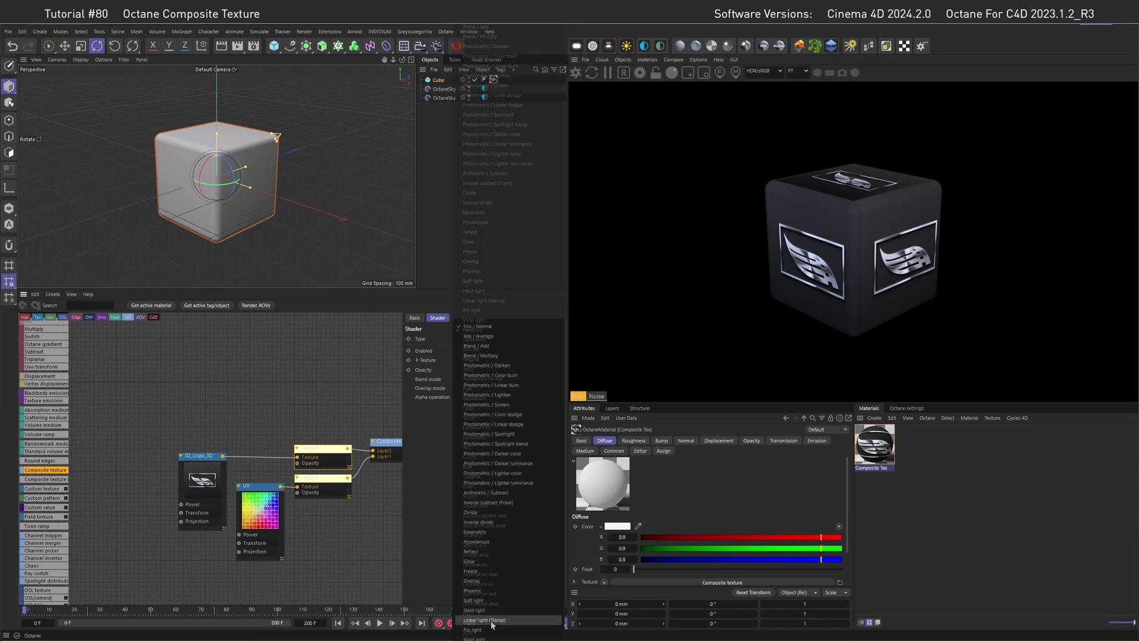
left_click(476, 347)
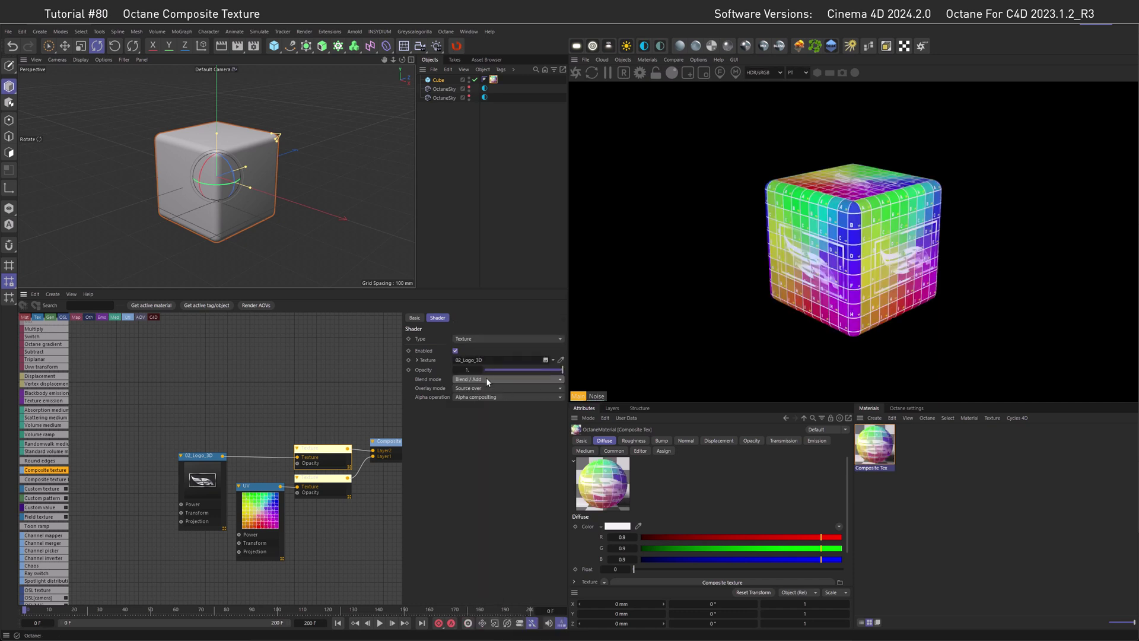
left_click(486, 378)
left_click(493, 396)
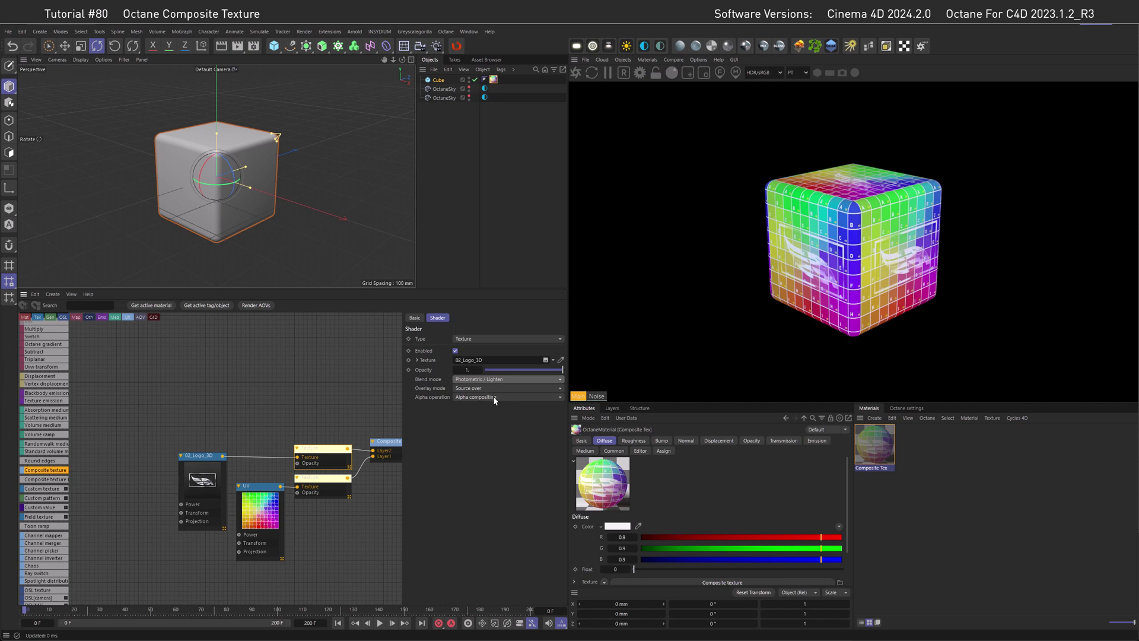
left_click(483, 379)
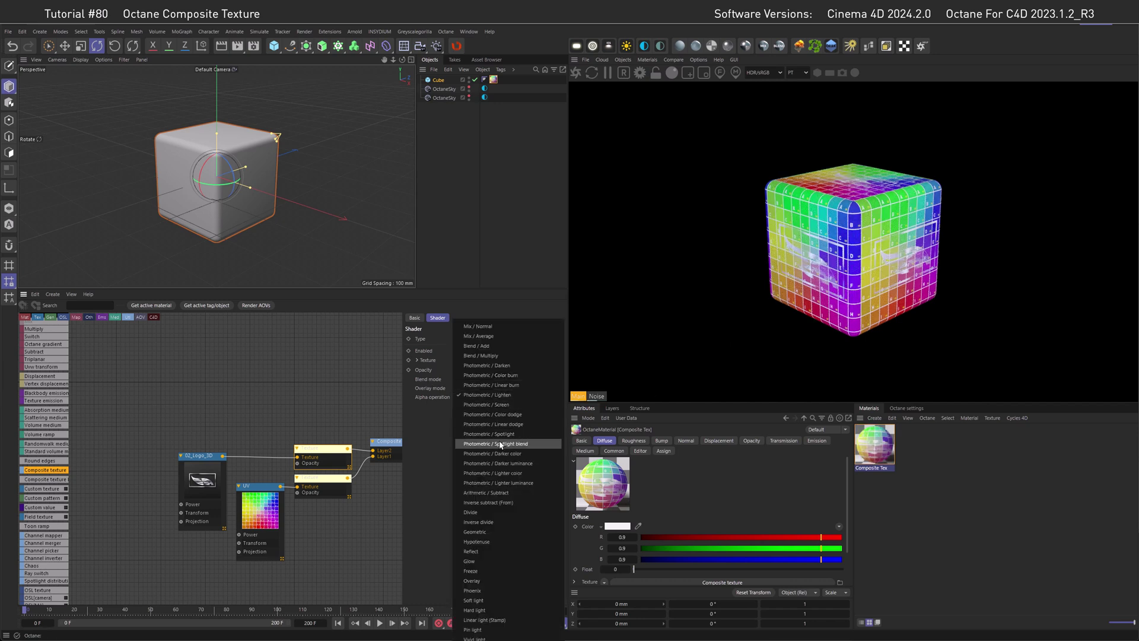
left_click(498, 355)
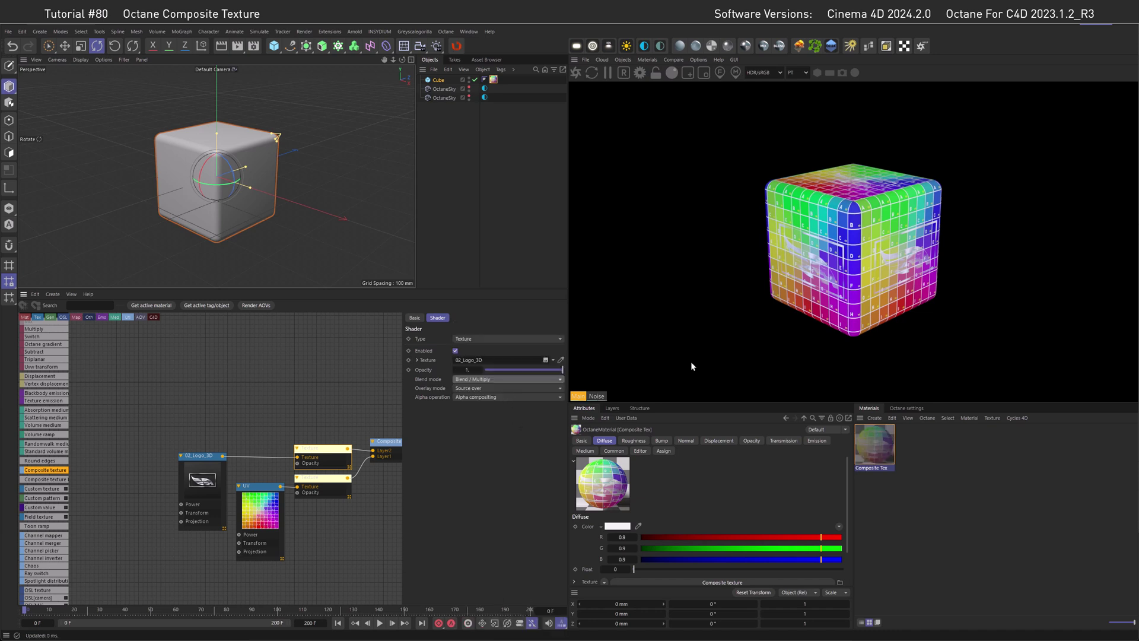
left_click(474, 382)
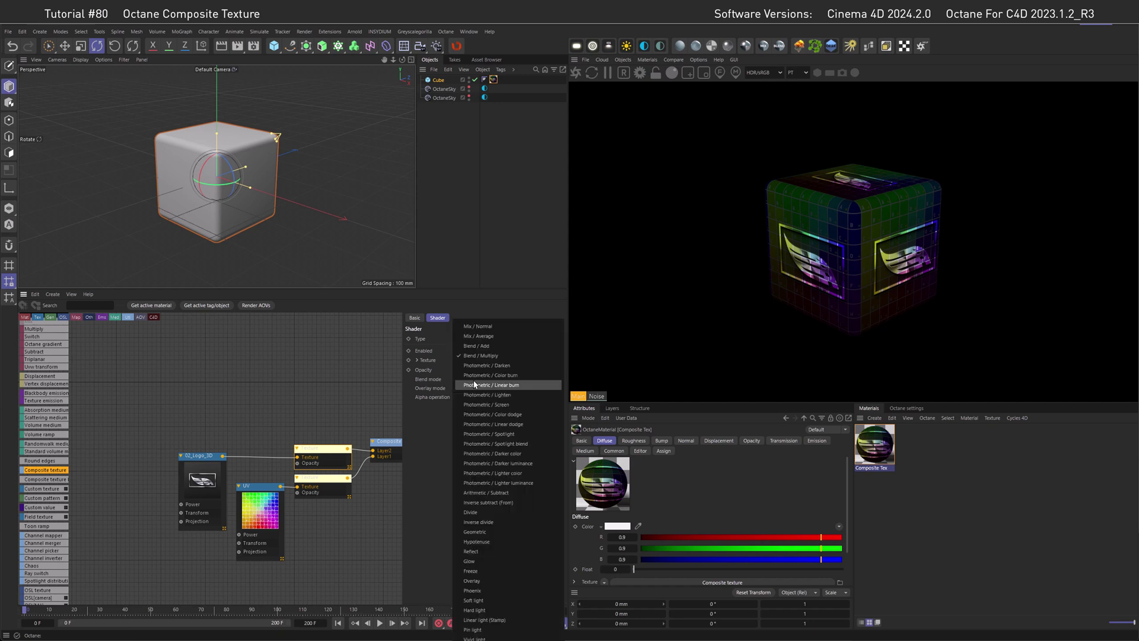
left_click(455, 338)
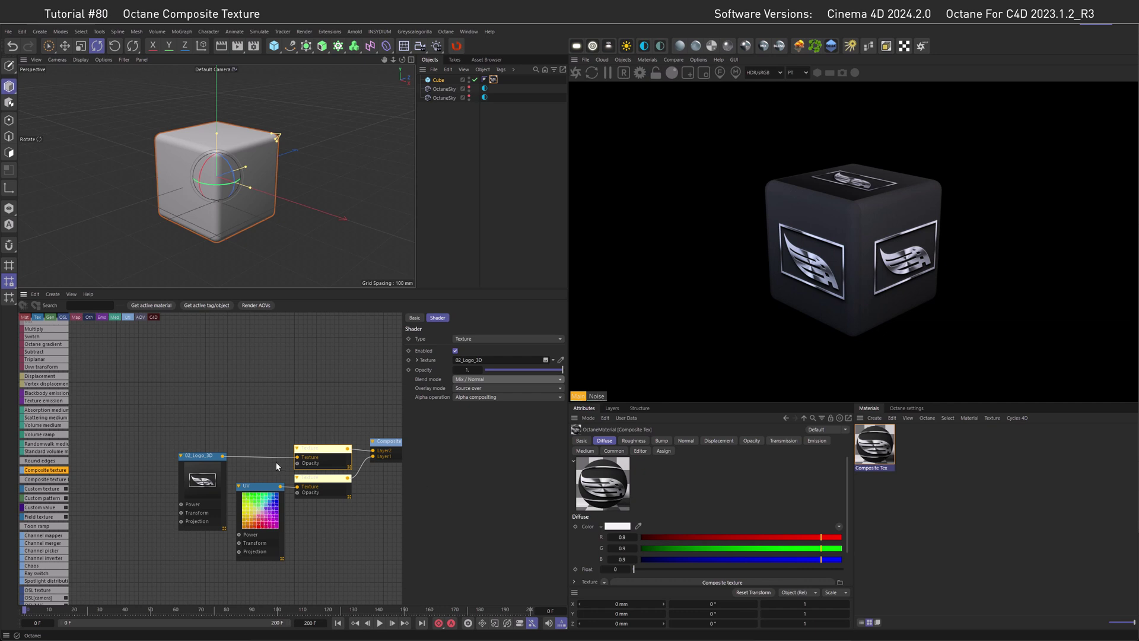
Add the 02_Logo_Alpah image node and wire it into the top Texture layer's Opacity
left_click(311, 464)
left_click_drag(311, 464, 311, 392)
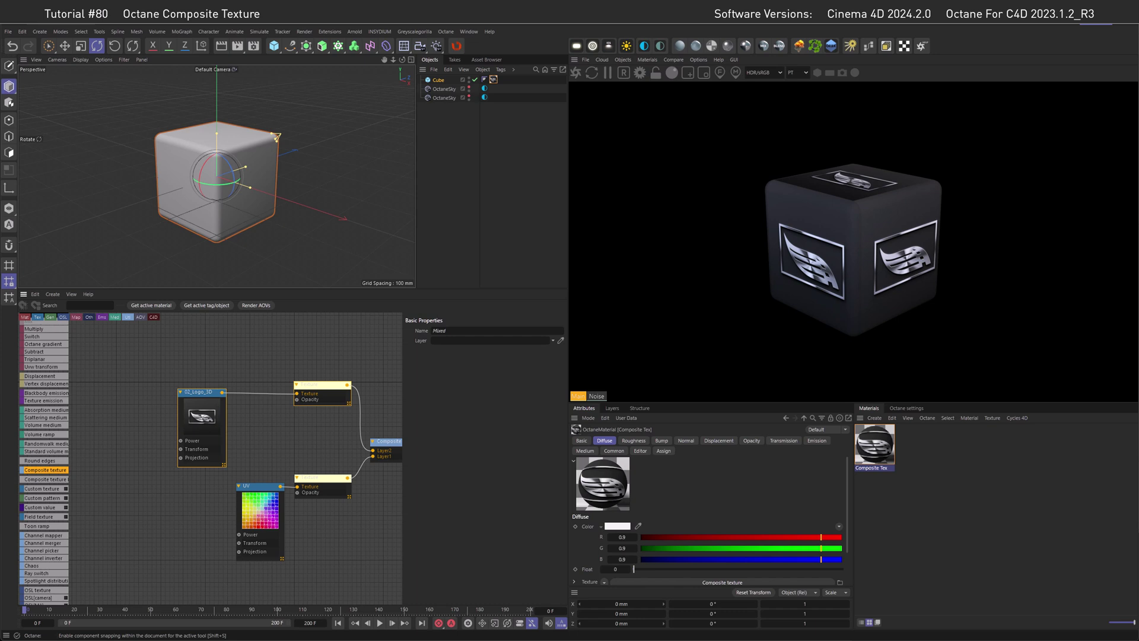
left_click_drag(161, 493, 170, 485)
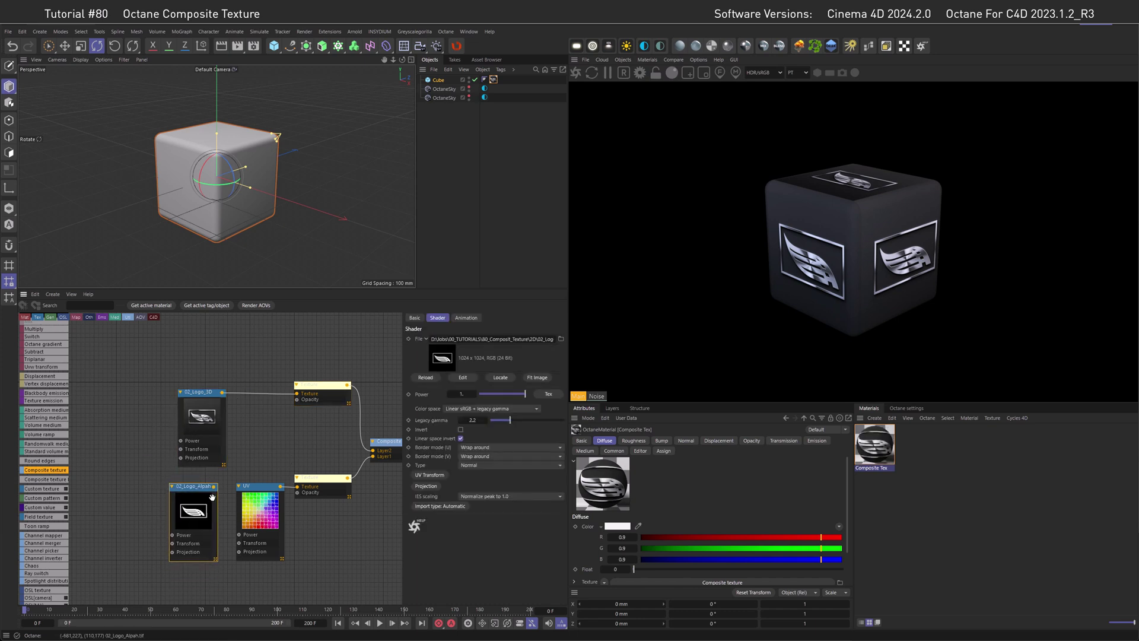
left_click_drag(214, 486, 296, 400)
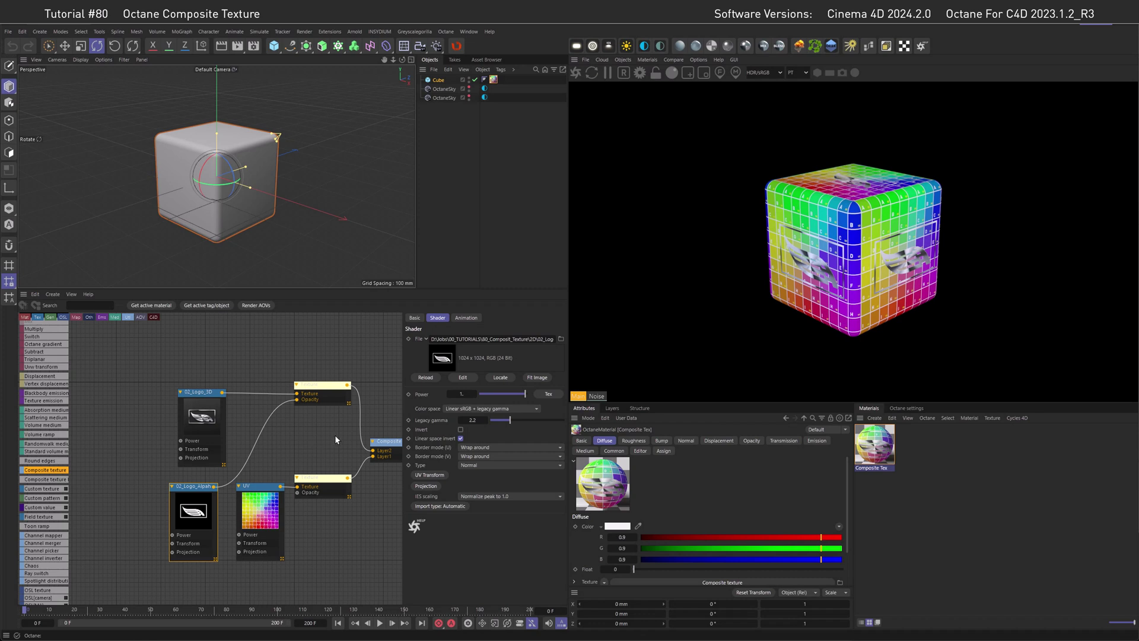
middle_click_drag(335, 435, 265, 433)
left_click(317, 441)
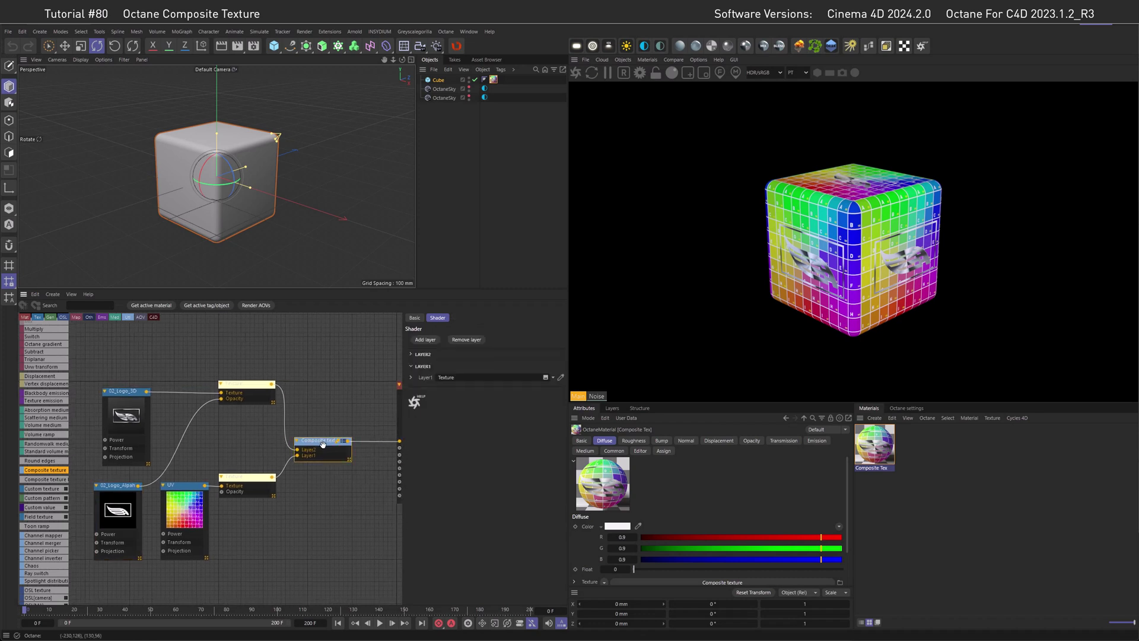
left_click(422, 342)
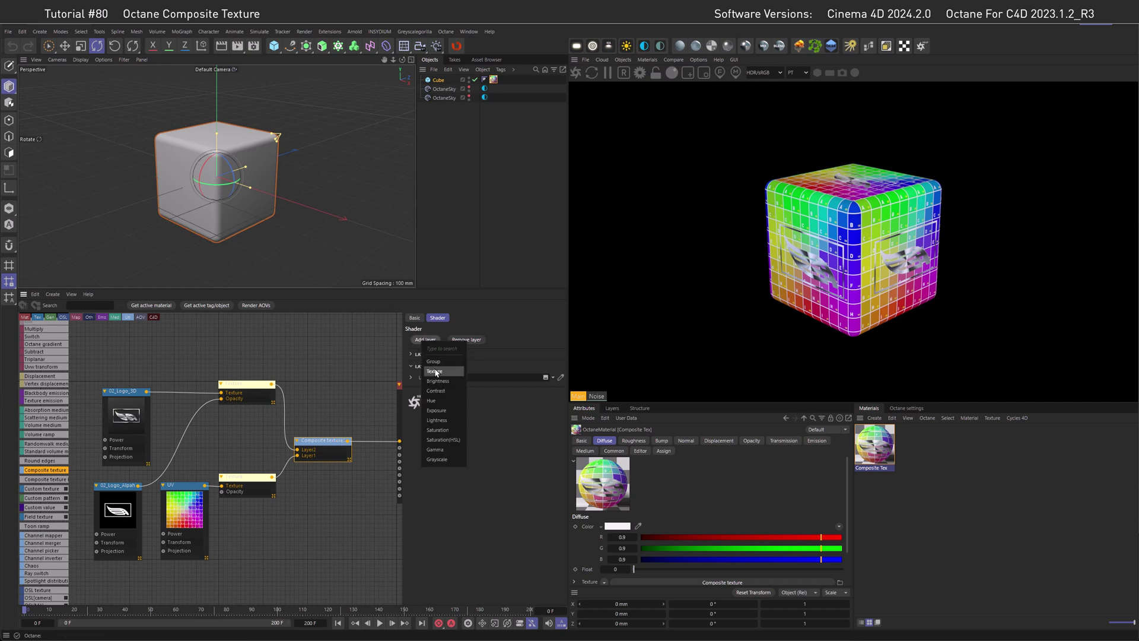
left_click(438, 411)
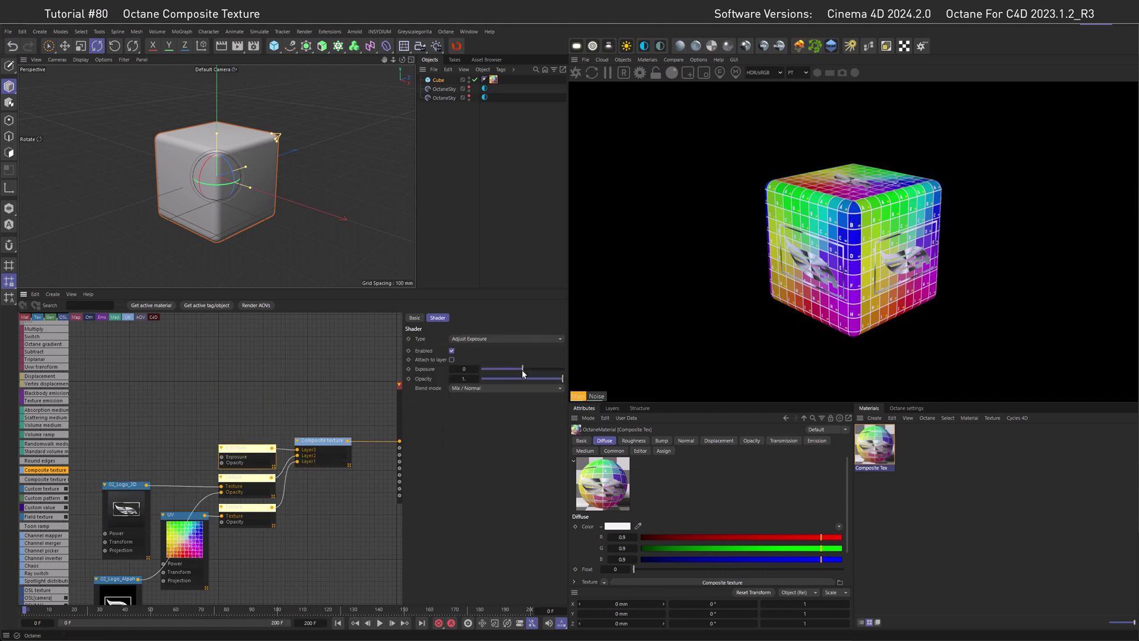
left_click(522, 369)
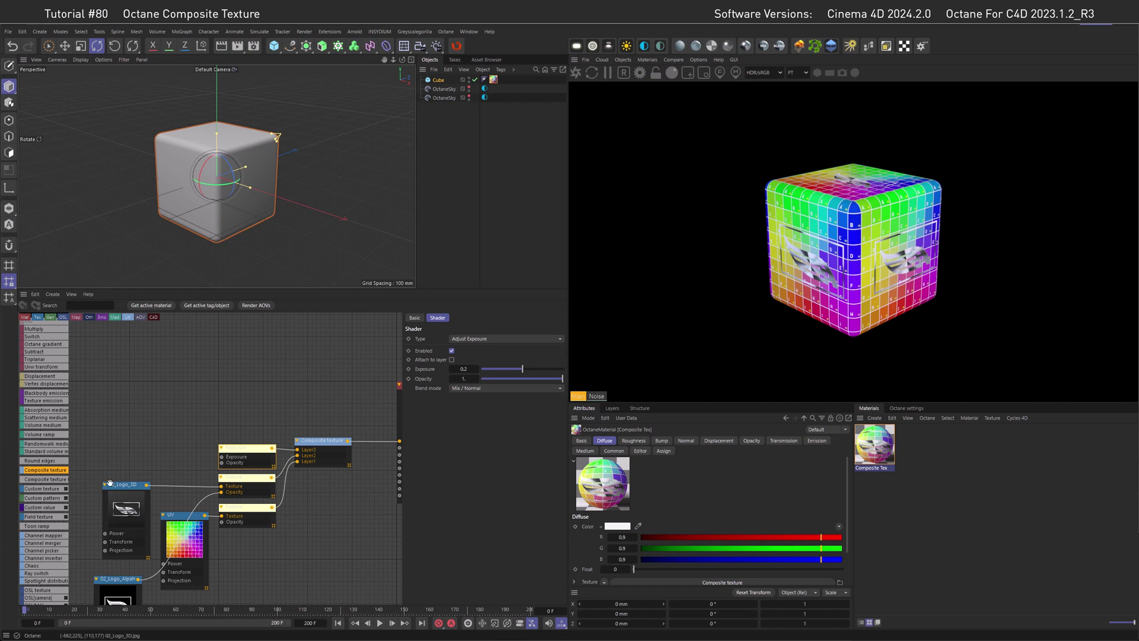
middle_click_drag(137, 504, 168, 468)
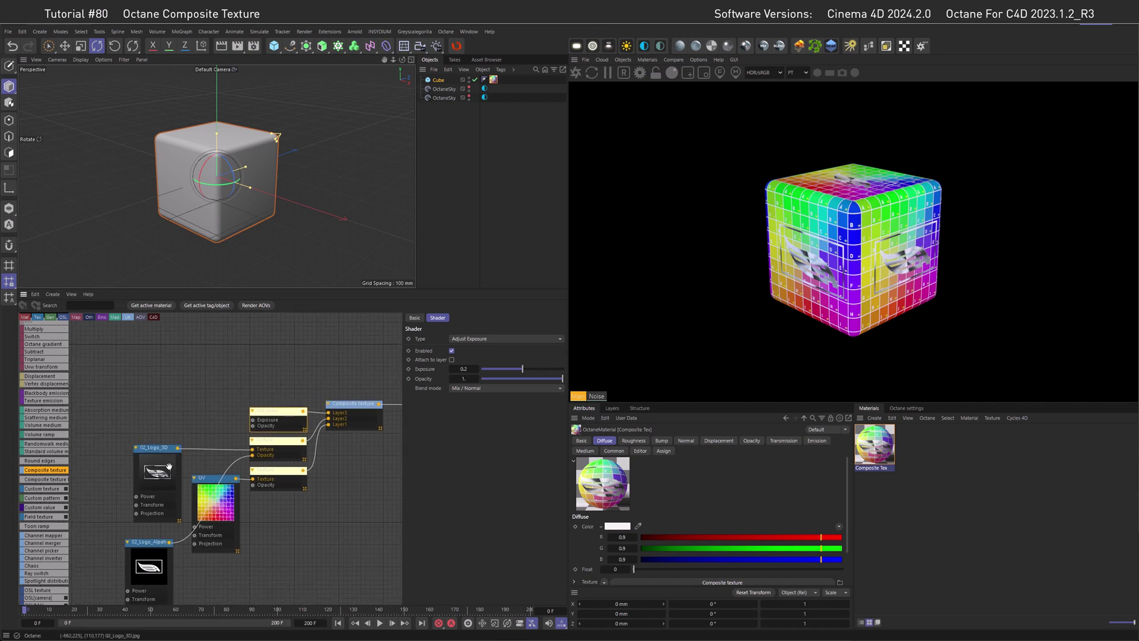
left_click_drag(169, 542, 253, 426)
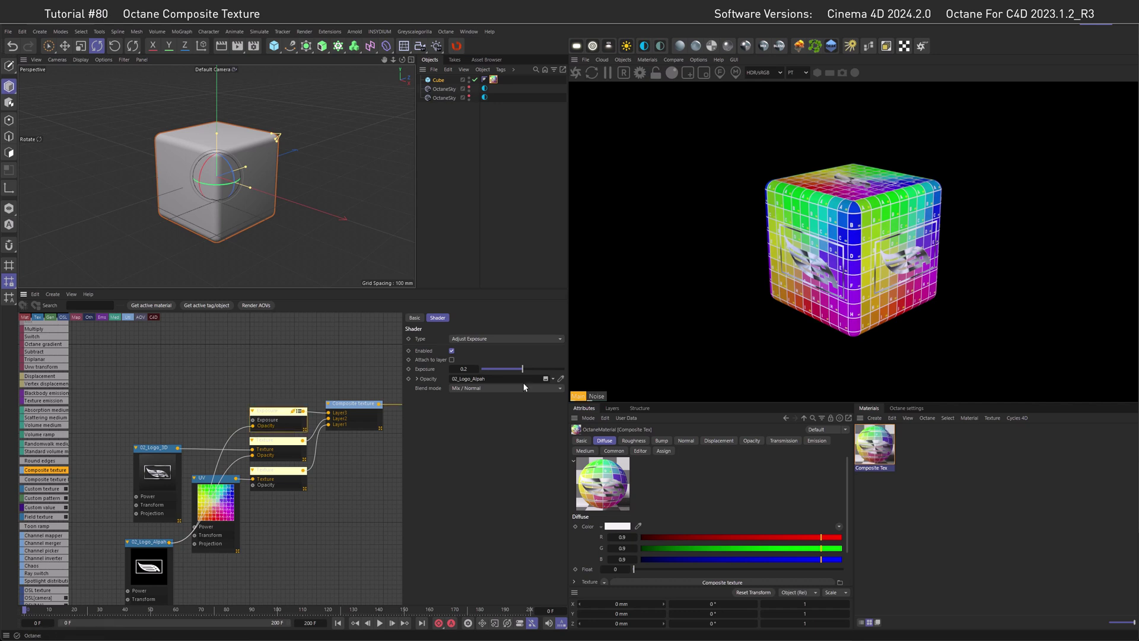
left_click_drag(522, 370, 523, 370)
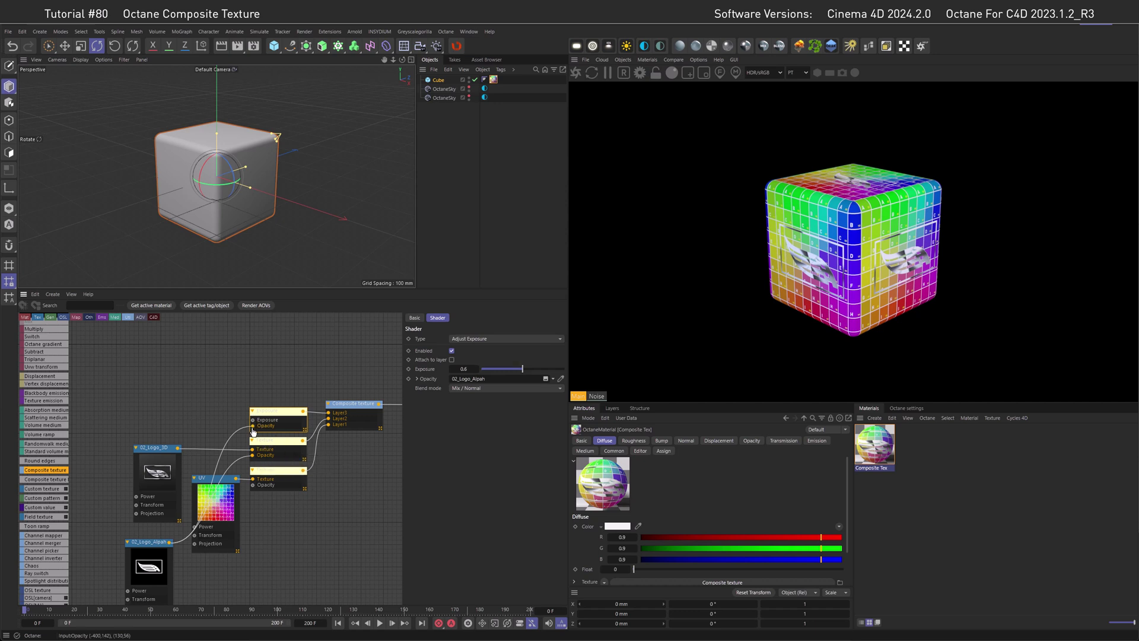
left_click_drag(252, 425, 291, 413)
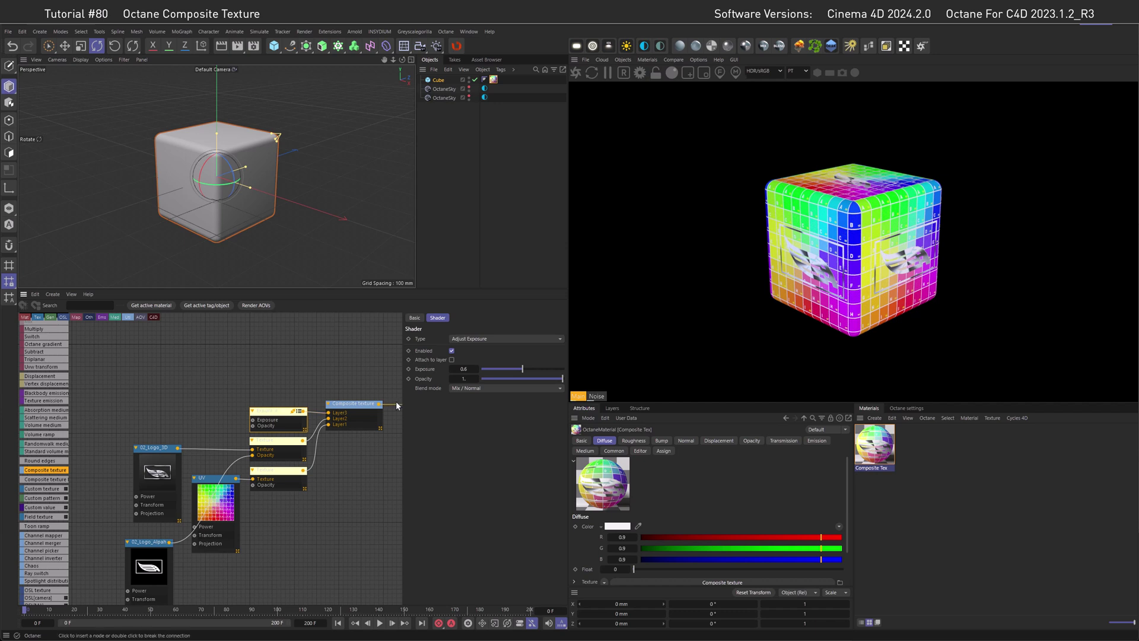
left_click(335, 413)
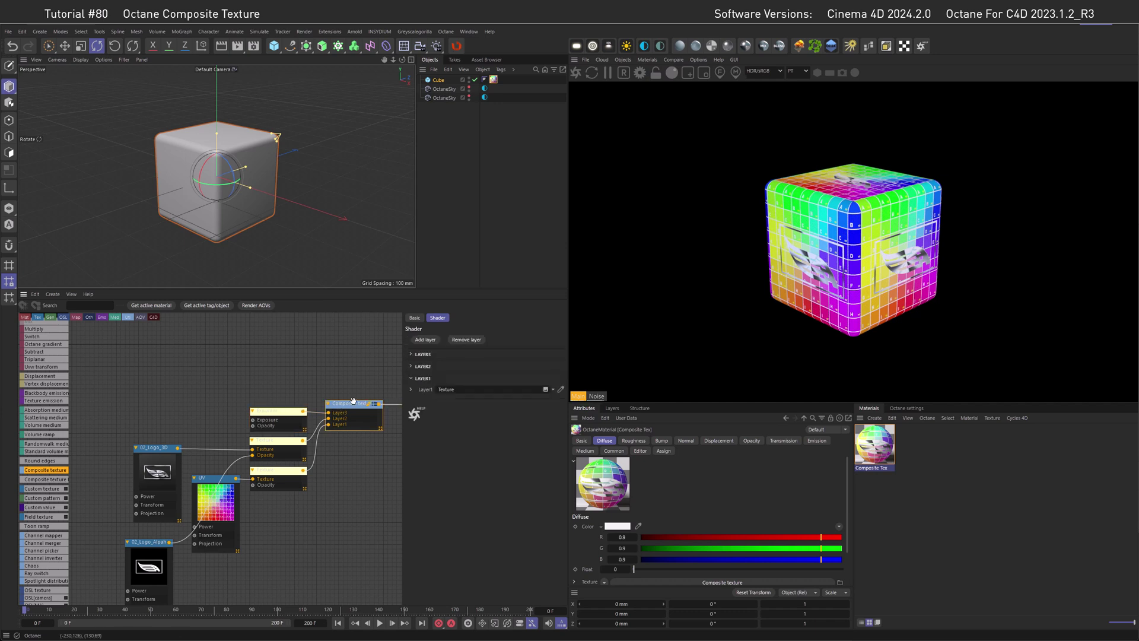
left_click(460, 340)
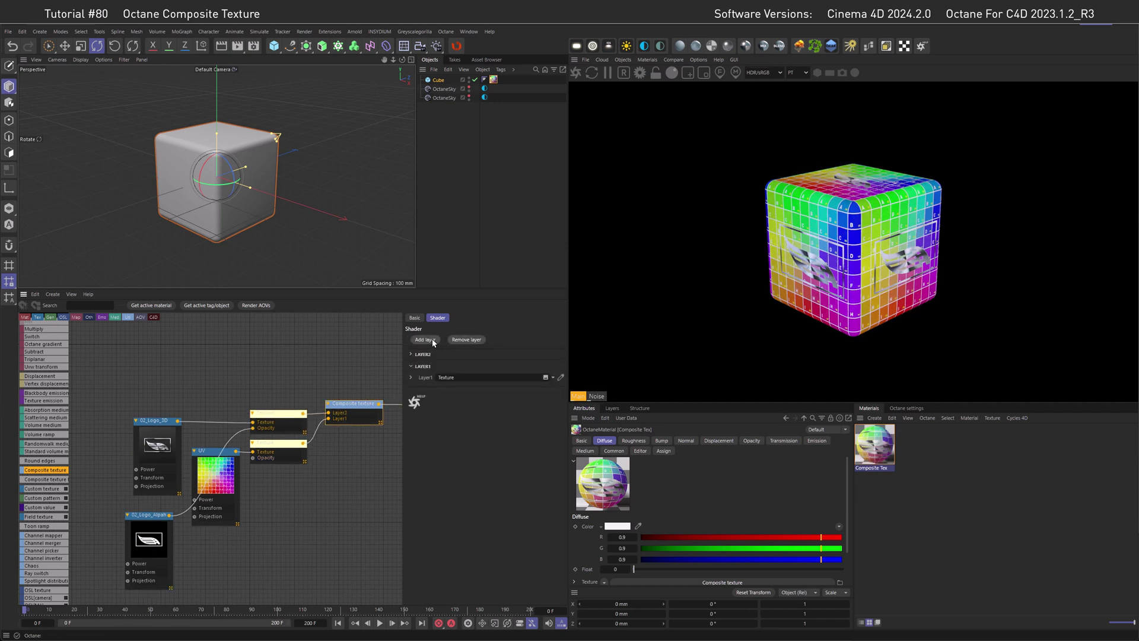
Add a layer group to the composite, deleting the extra texture layer created inside it
left_click(432, 340)
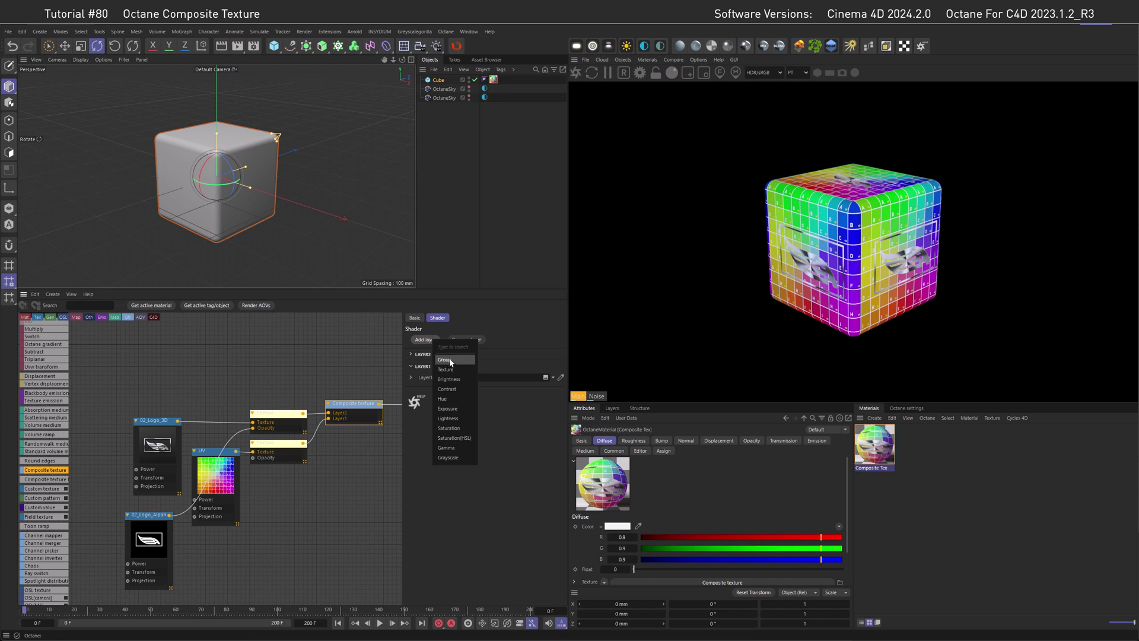
left_click(450, 359)
left_click(250, 411)
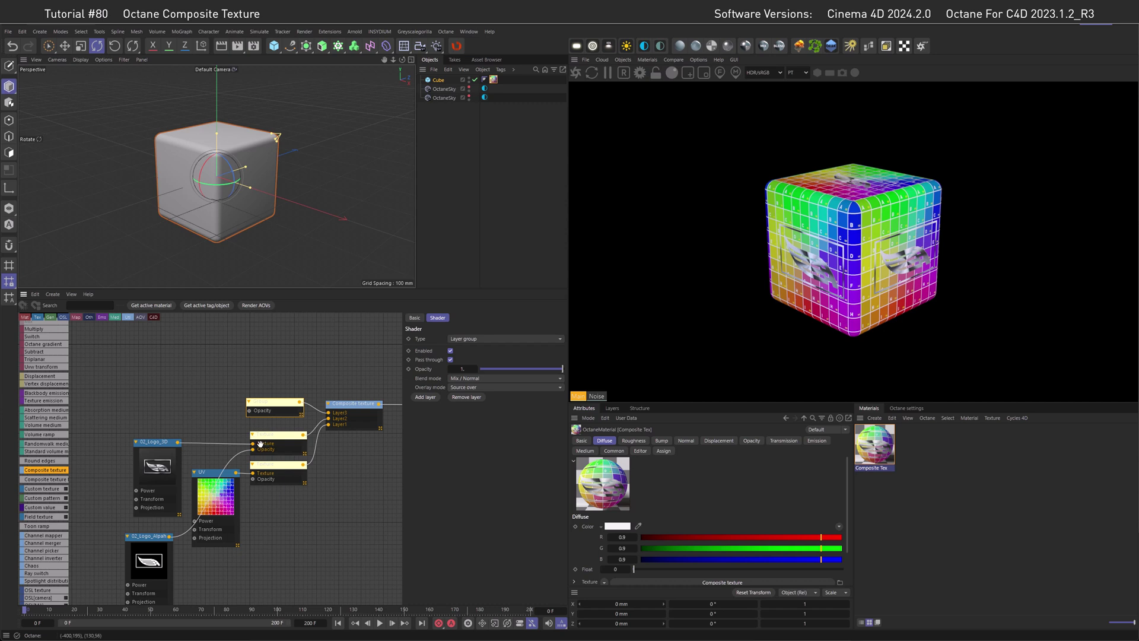
left_click(432, 399)
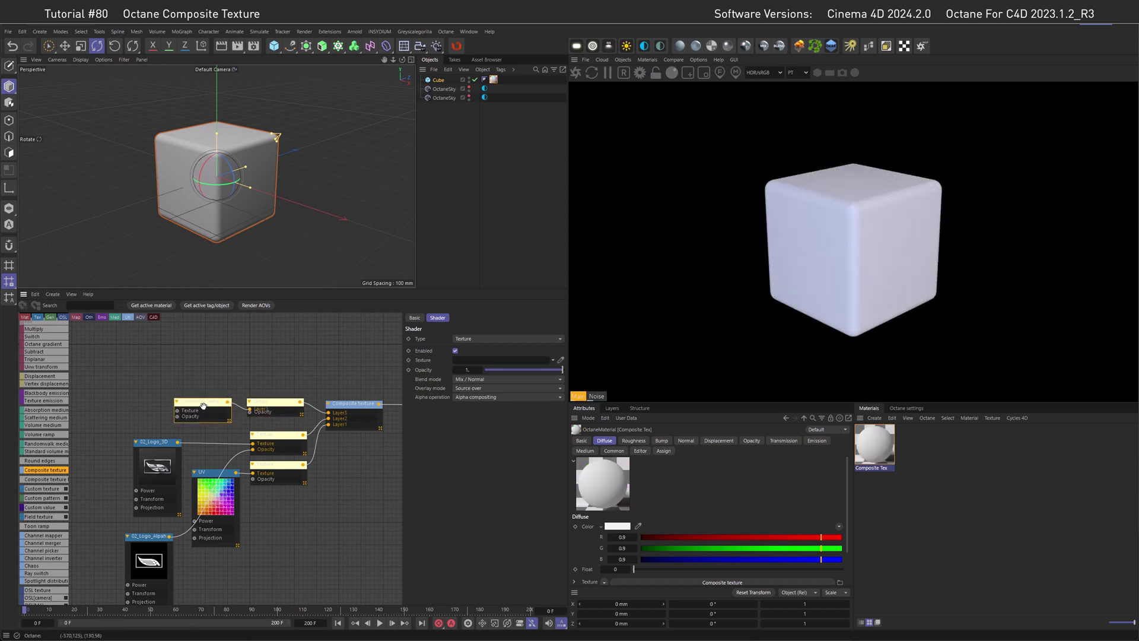
left_click_drag(204, 406, 195, 385)
key("Delete")
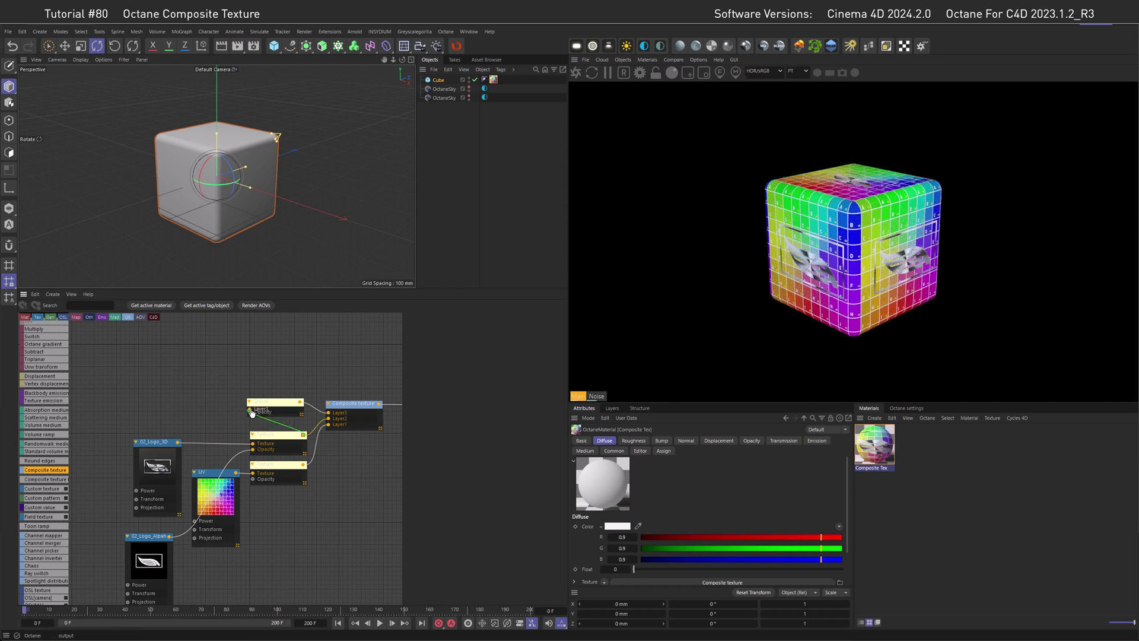
Connect the alpha image to the layer group's opacity and frame the whole Composite graph
left_click_drag(279, 436, 219, 433)
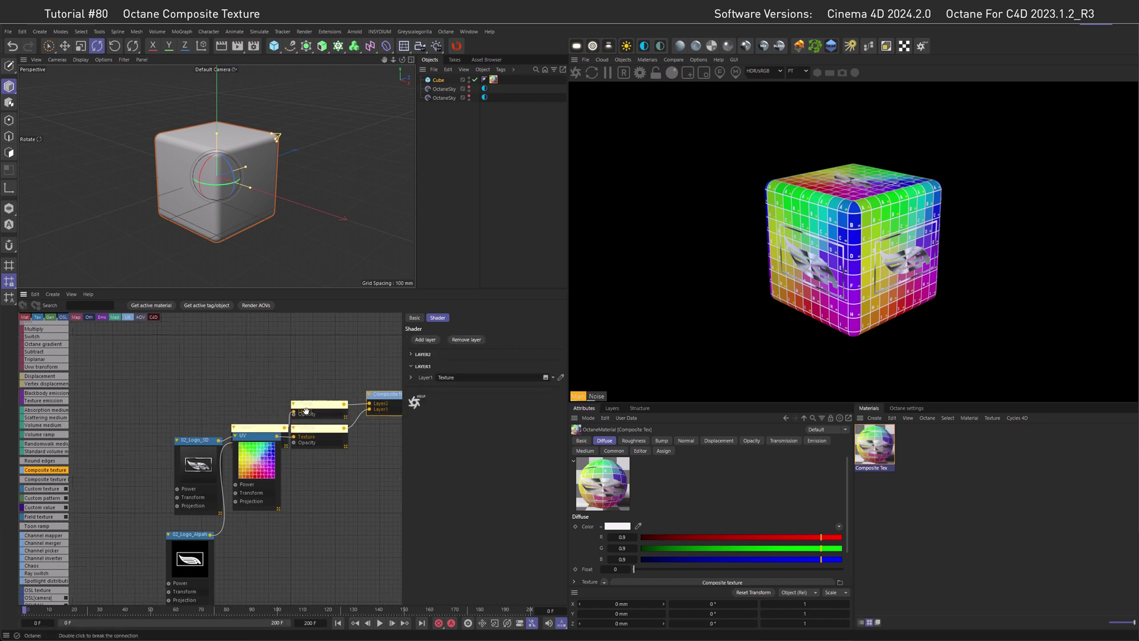
left_click_drag(229, 397, 226, 394)
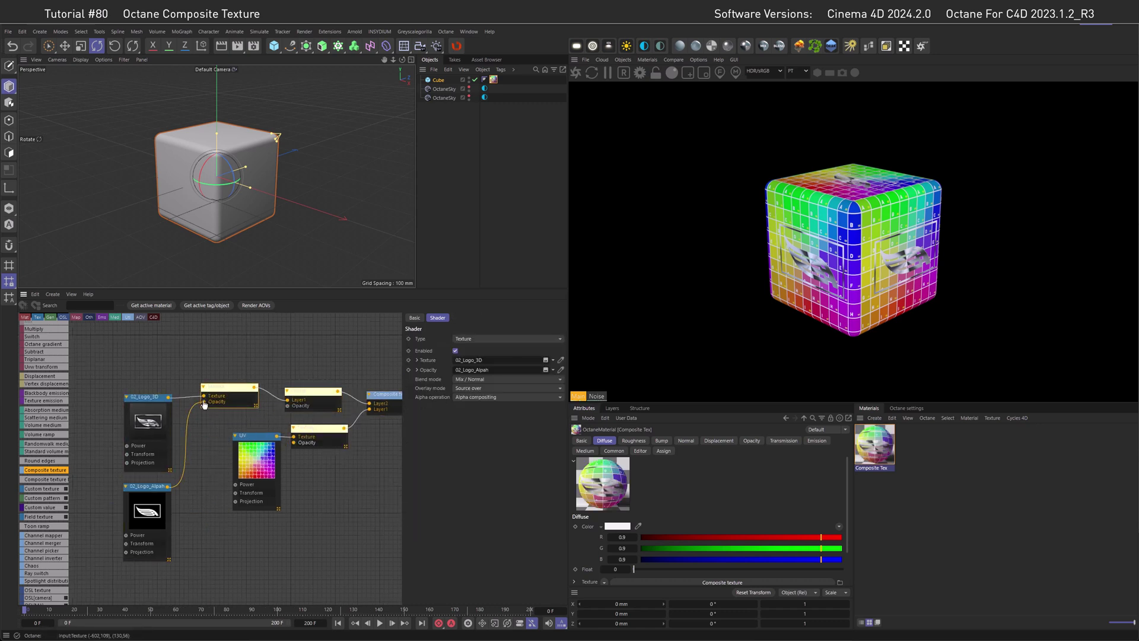
left_click_drag(168, 486, 288, 407)
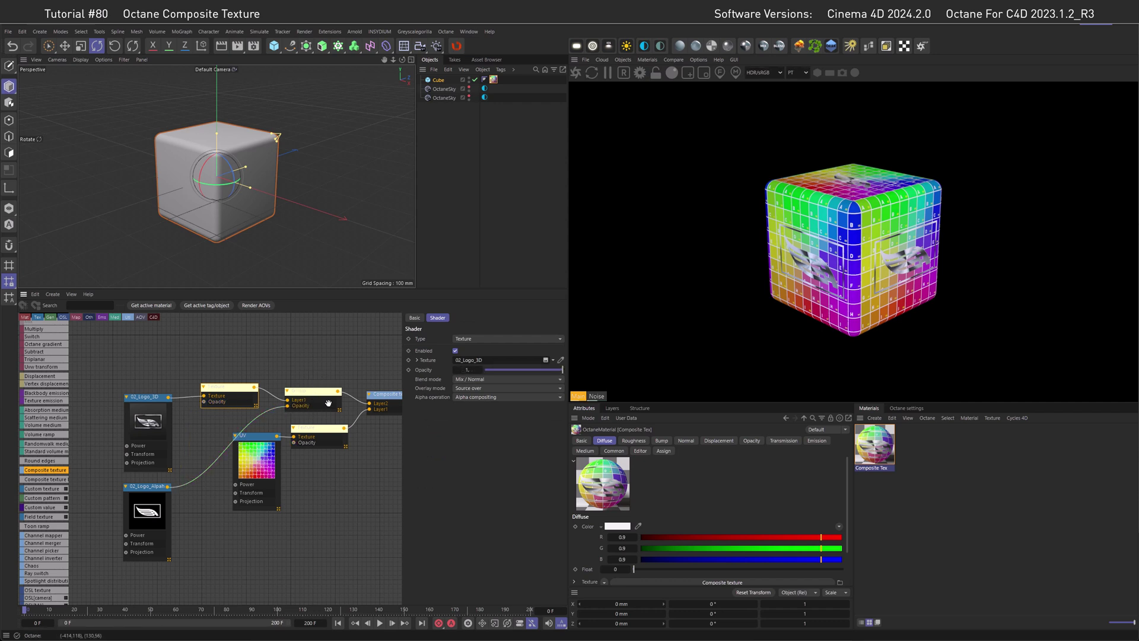
middle_click_drag(321, 401, 260, 404)
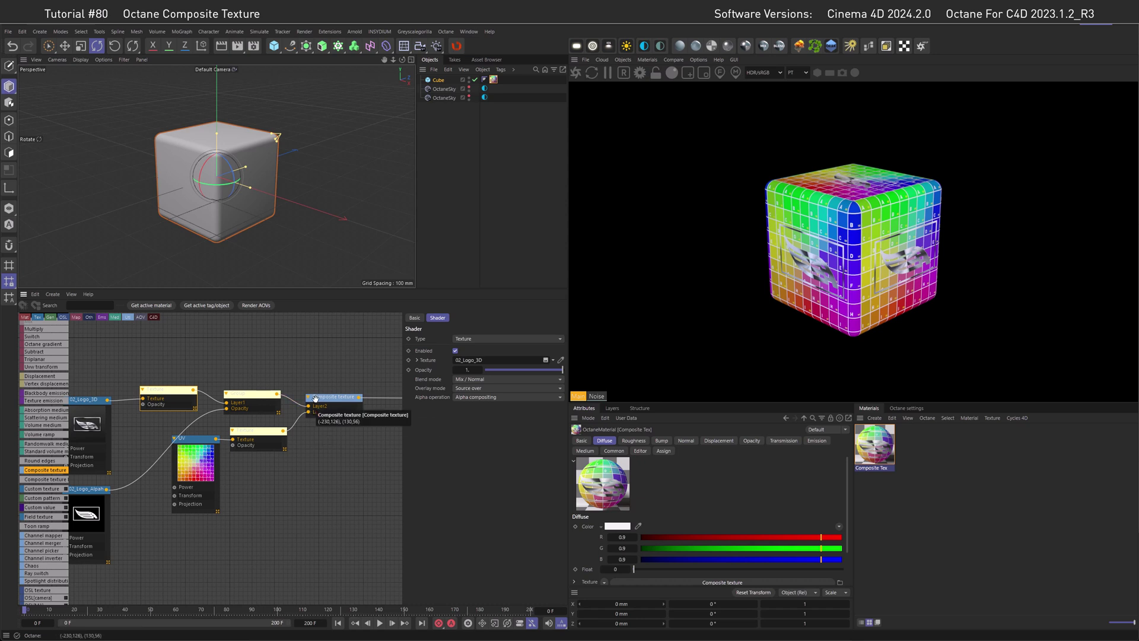
Add a second layer to the logo group, placed above the texture layer
left_click(244, 395)
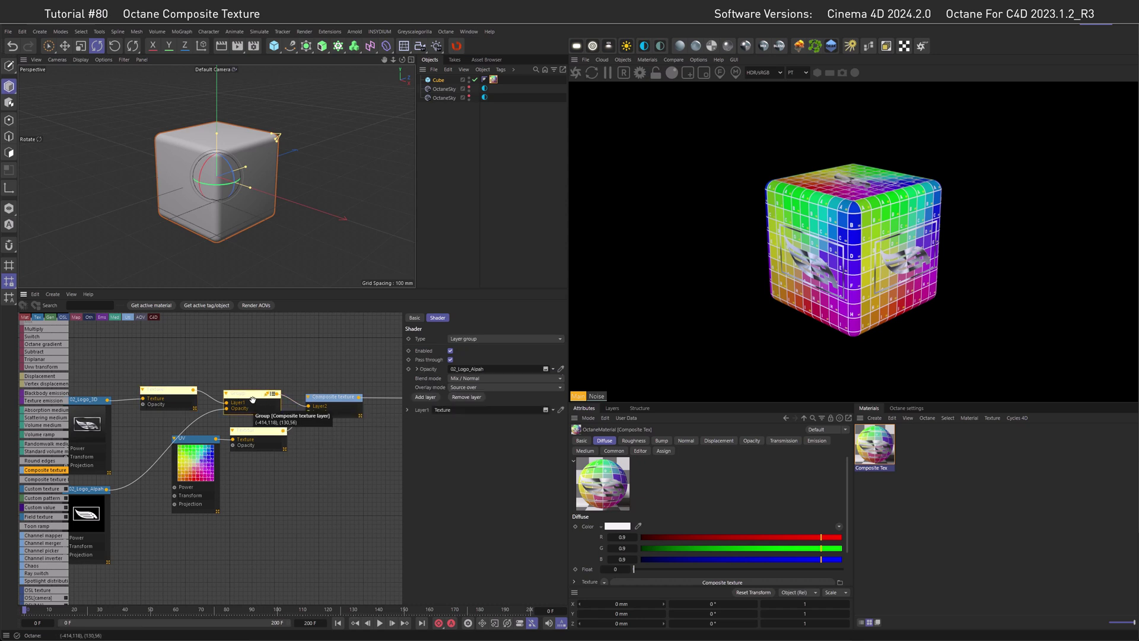
left_click(426, 397)
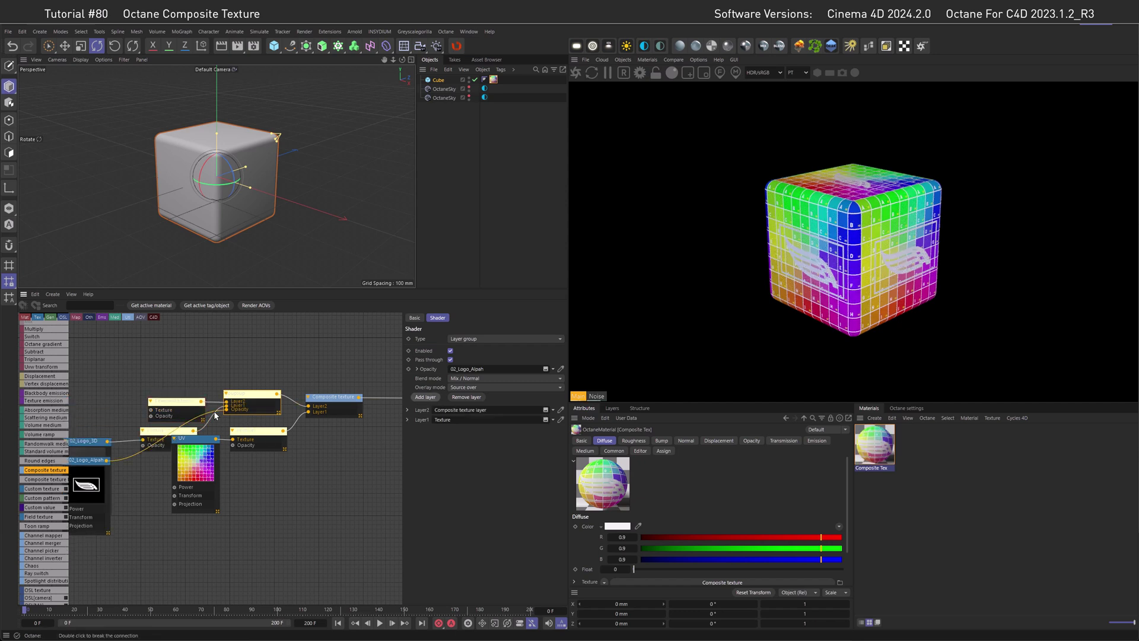
middle_click_drag(214, 410, 262, 385)
left_click_drag(220, 387, 222, 359)
left_click(223, 359)
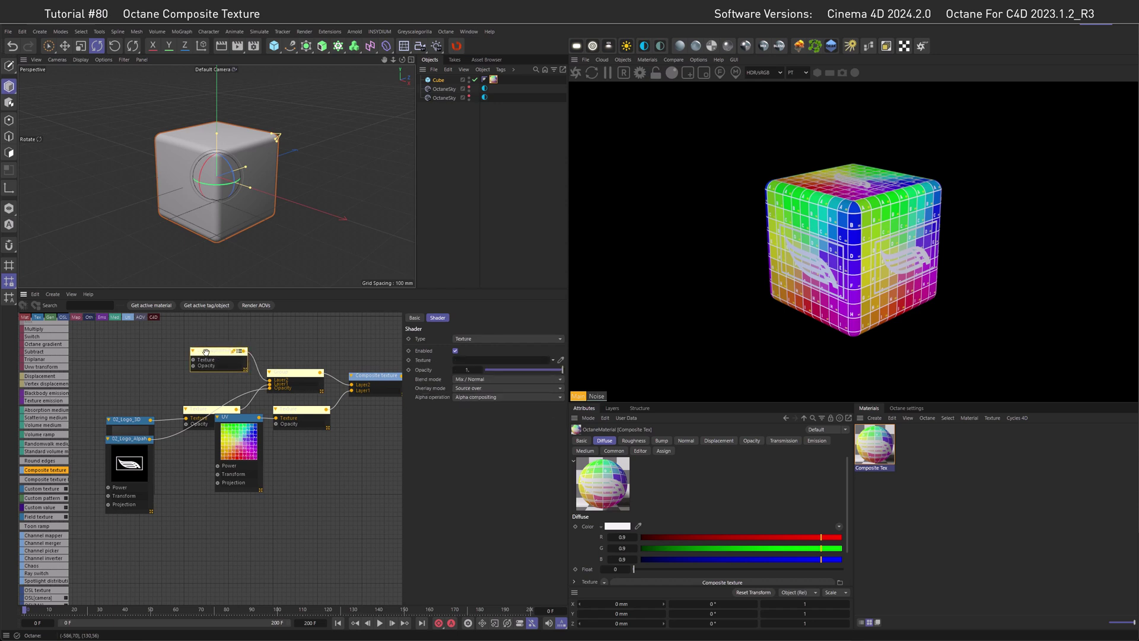
Make the new layer an Adjust Exposure layer and spread the logo nodes apart
left_click(469, 339)
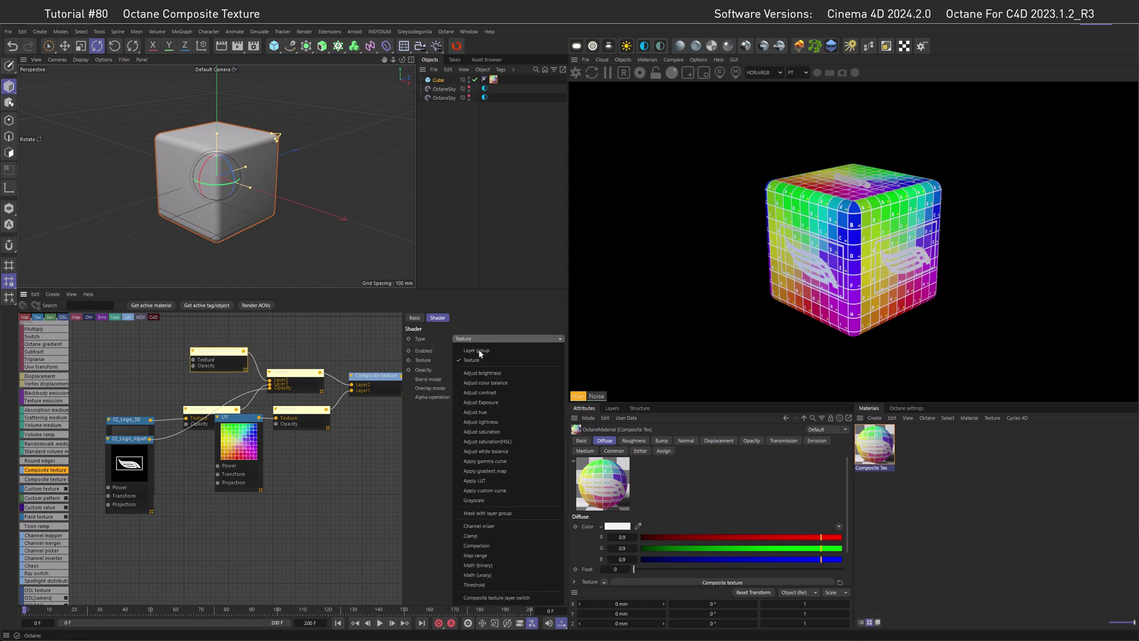
left_click(493, 403)
left_click_drag(210, 353, 208, 364)
left_click_drag(202, 409, 204, 387)
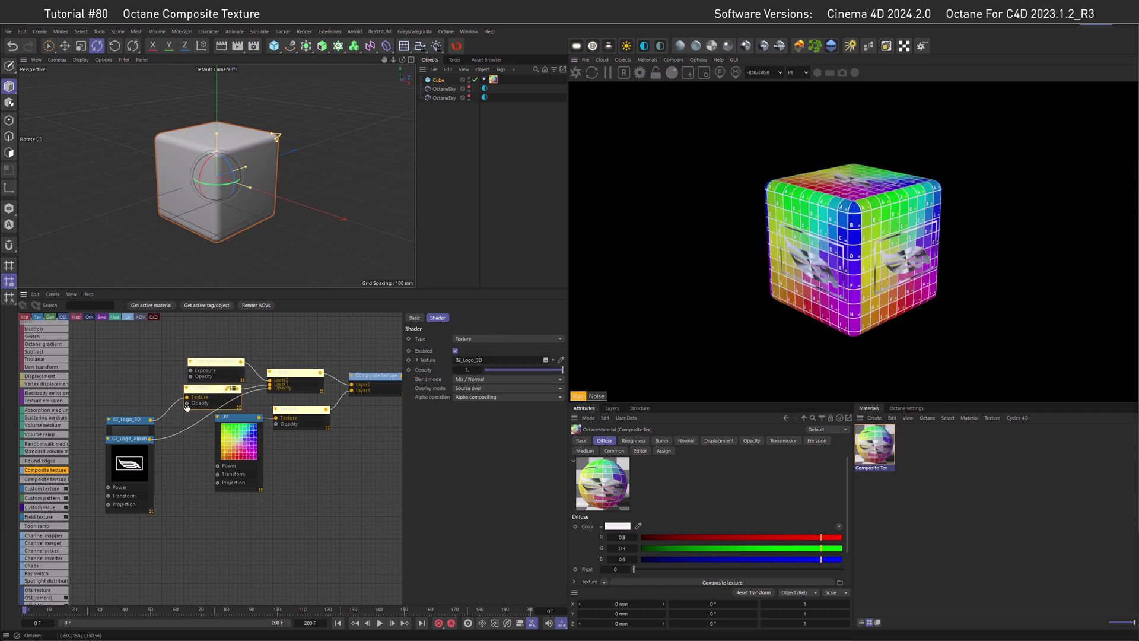
left_click_drag(131, 419, 145, 399)
left_click_drag(122, 460, 133, 504)
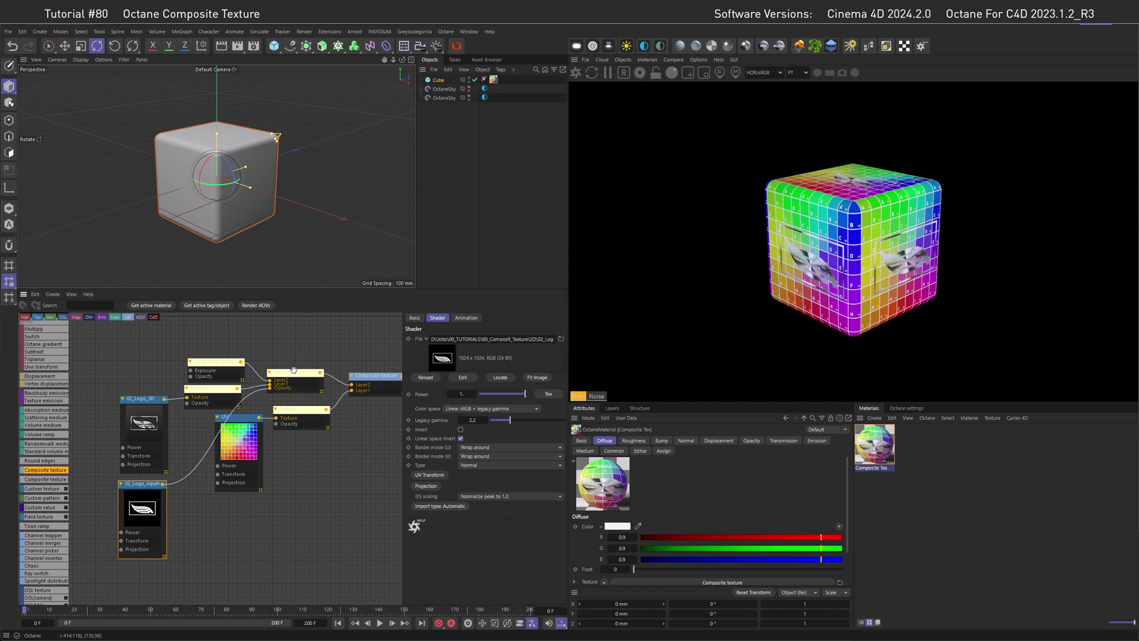
Lower the Adjust Exposure layer to -0.8 to darken the logo
left_click(216, 362)
mouse_move(521, 369)
left_mouse_down()
mouse_move(506, 366)
mouse_move(522, 374)
left_mouse_up()
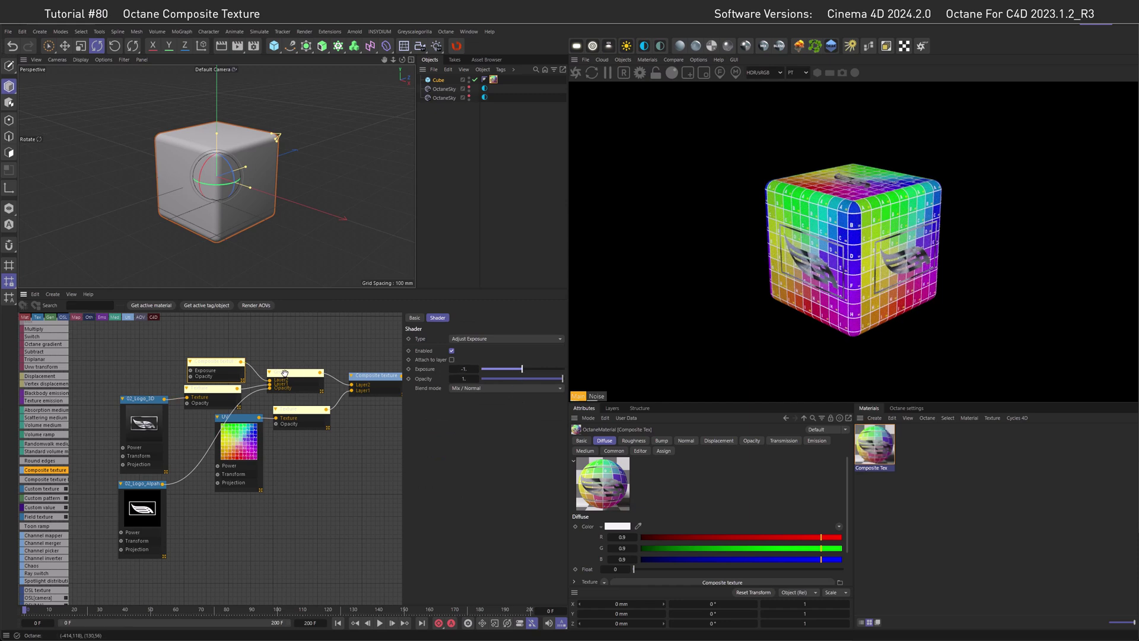
middle_click_drag(290, 376, 270, 389)
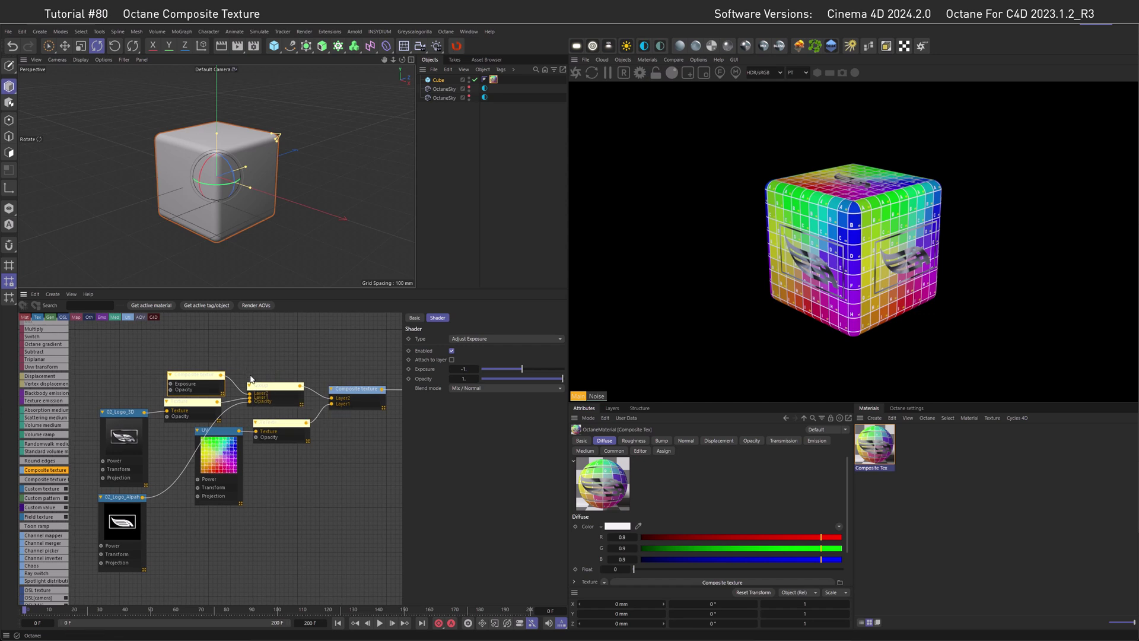
left_click_drag(272, 386, 280, 378)
Tidy the exposure, texture, 02_Logo_3D, 02_Logo_Alpah and Composite nodes
left_click_drag(193, 389, 186, 361)
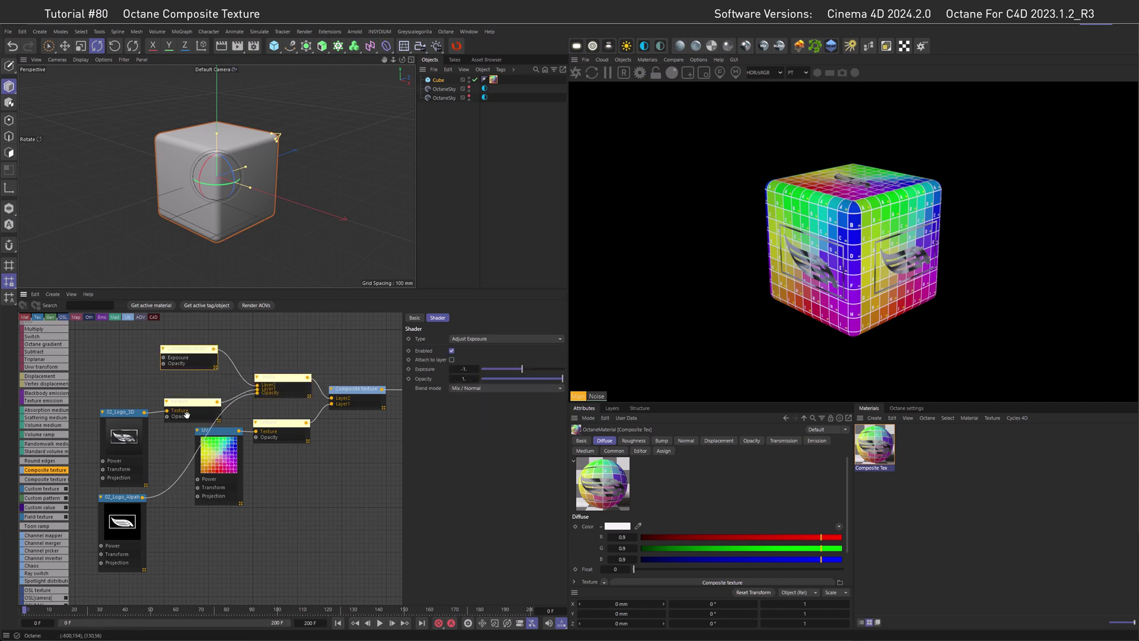
left_click_drag(191, 410, 206, 396)
left_click_drag(124, 436, 143, 422)
left_click_drag(129, 520, 150, 507)
left_click_drag(207, 352, 226, 362)
left_click(288, 381)
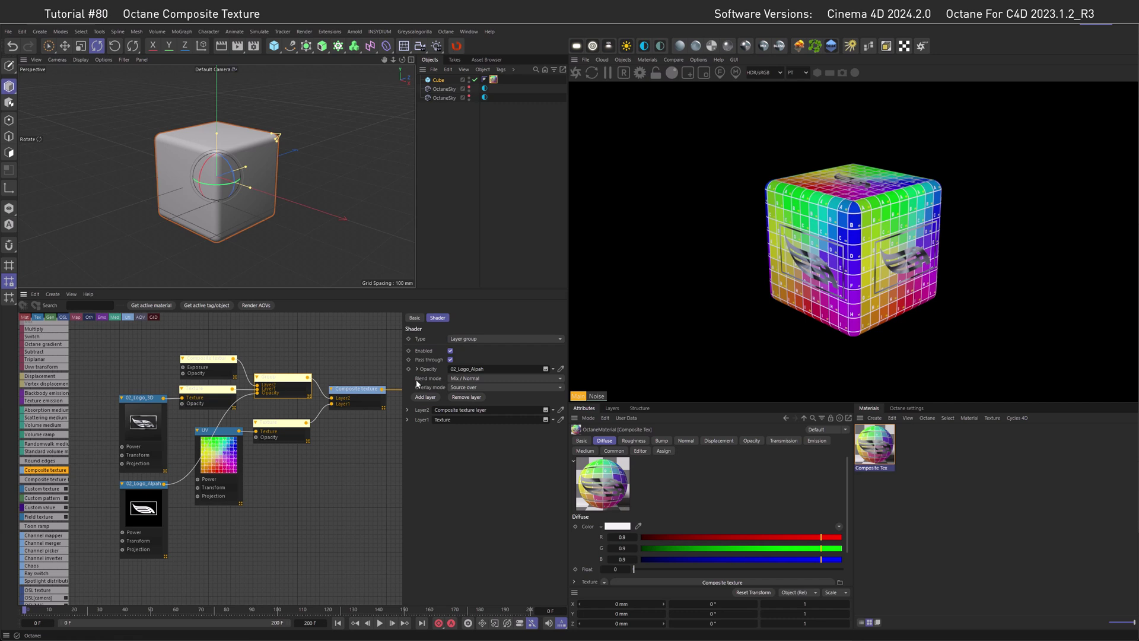
Set the logo group's blend mode to Photometric / Color burn
left_click(458, 379)
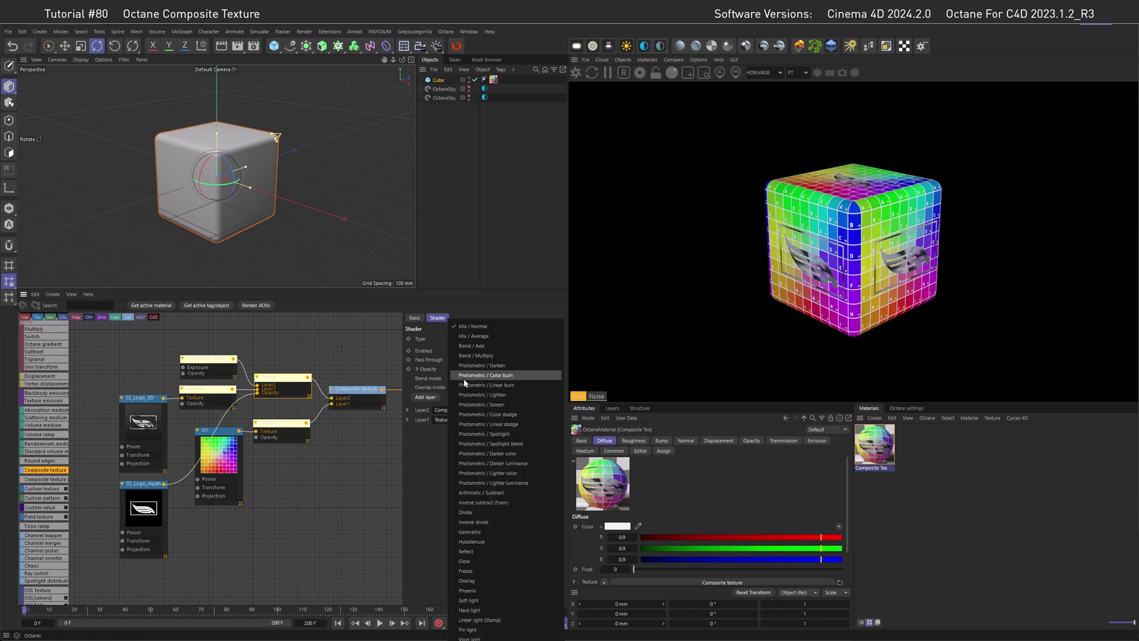
left_click(463, 376)
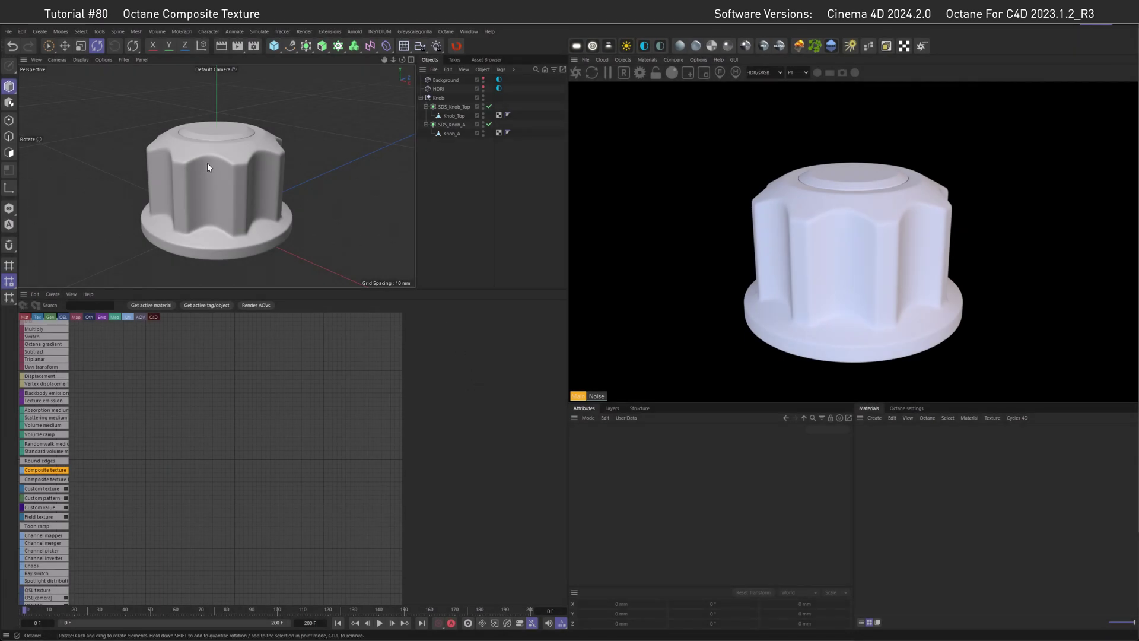
Give Knob_A's upper and base edge loops 100% vertex weight, creating a vertex map
left_click(449, 135)
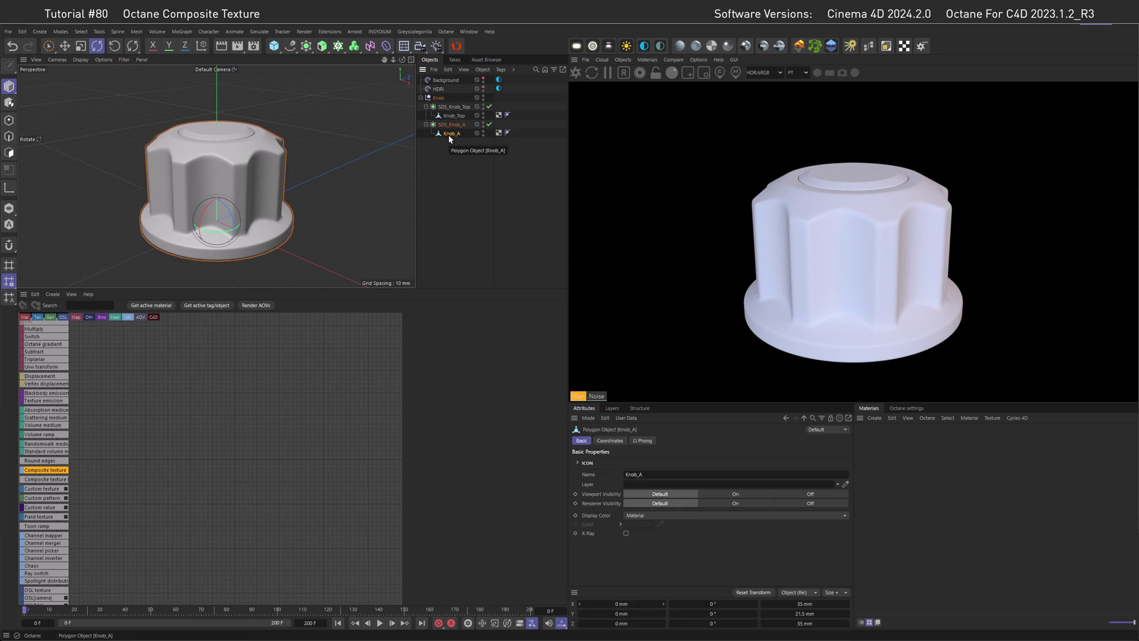
left_click(9, 137)
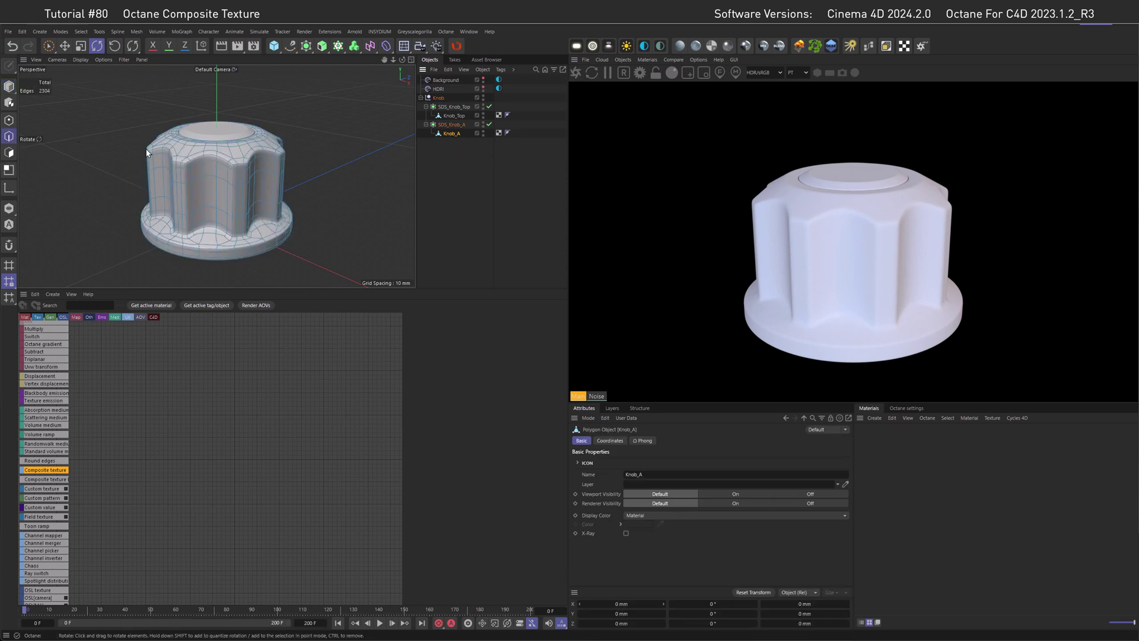
key("u")
key("l")
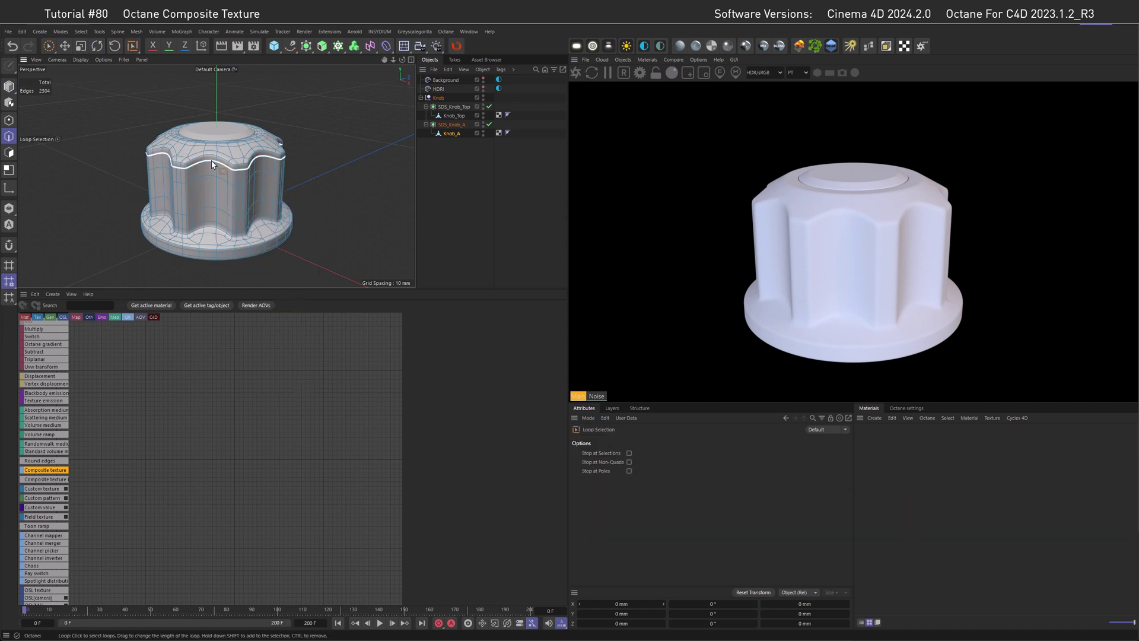
left_click(208, 156)
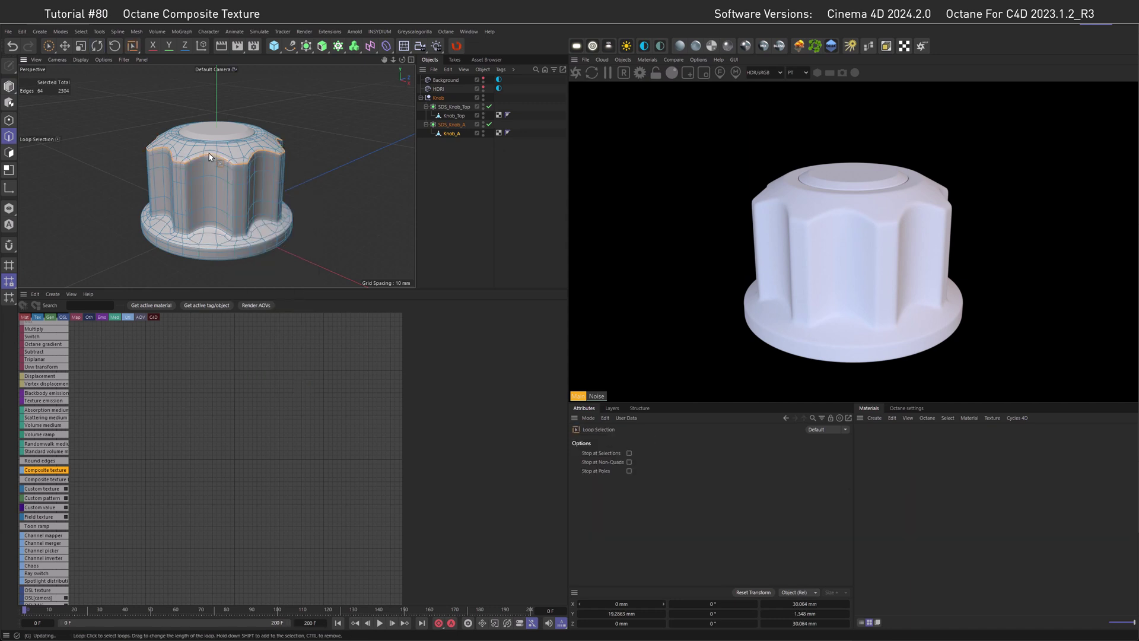
left_click(207, 252, "shift")
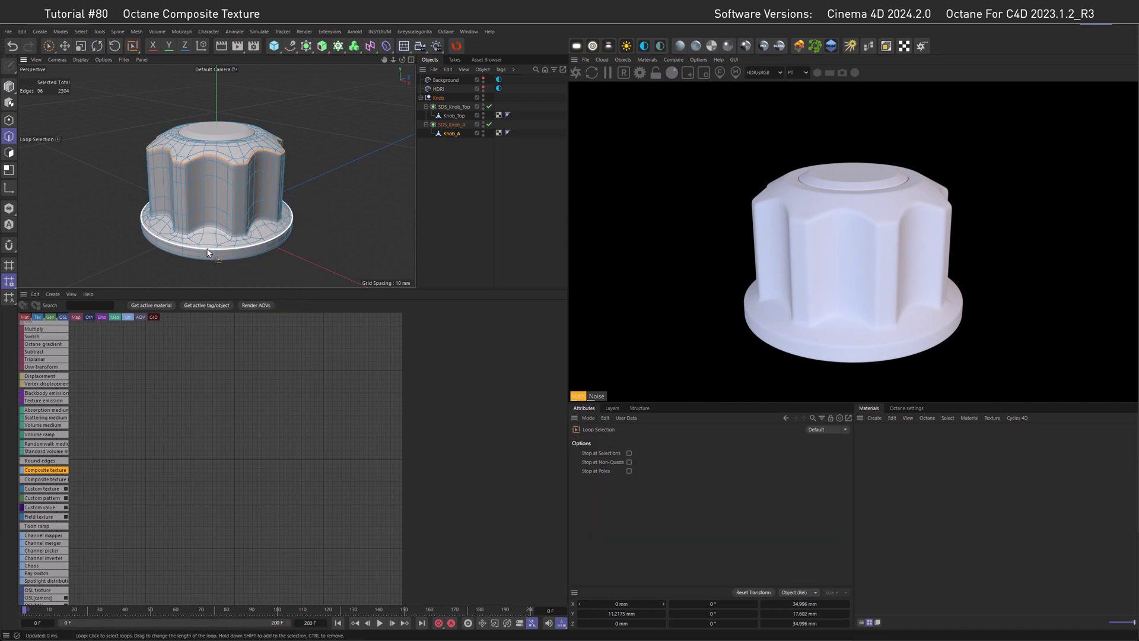
left_click(82, 33)
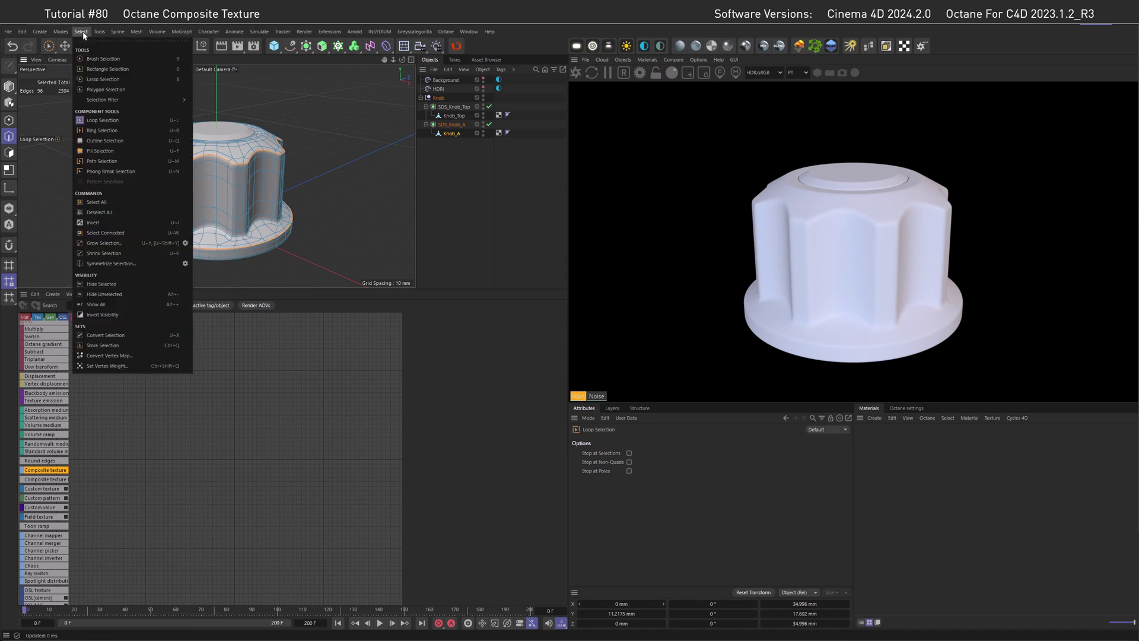
left_click(91, 367)
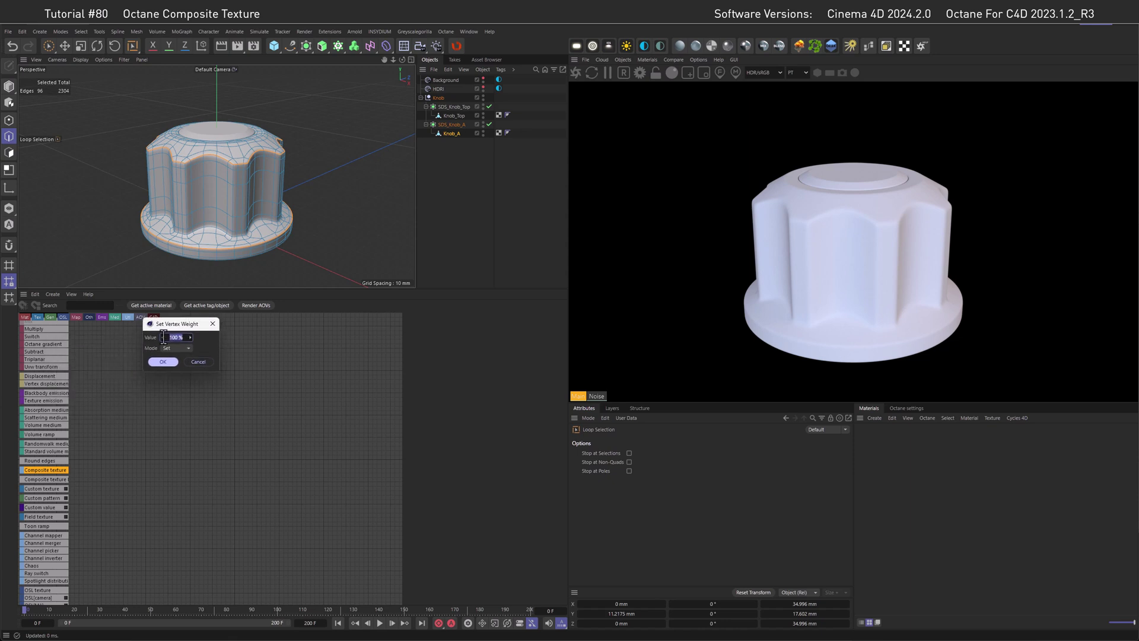
left_click(163, 362)
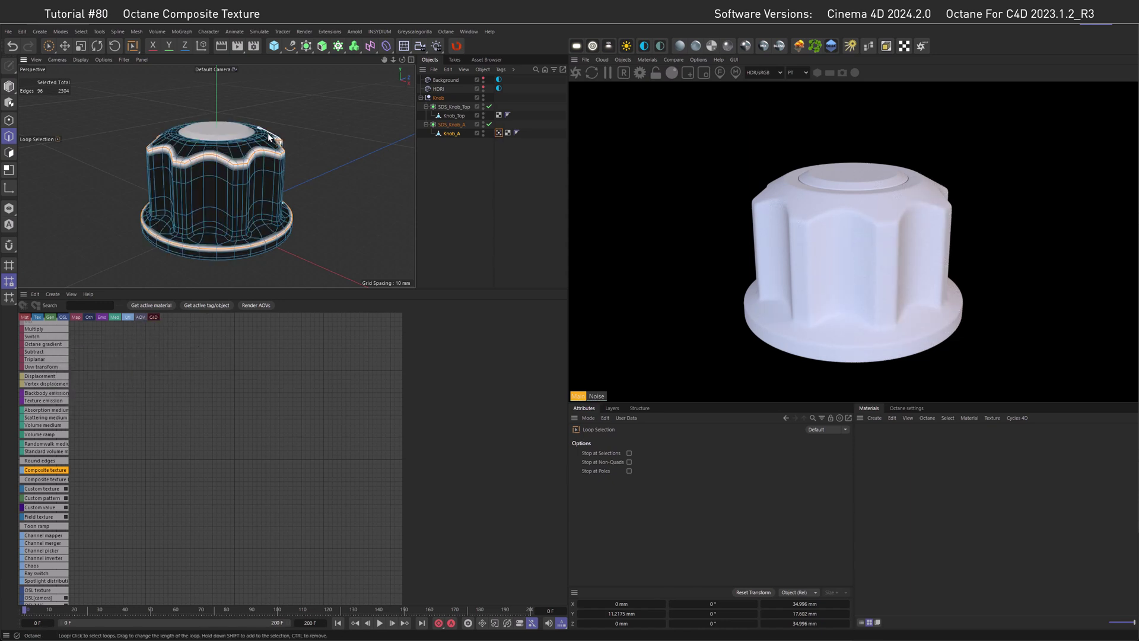
Add the knob's top ring edge loop at 100% weight, then select the vertex map's name
left_click(208, 142)
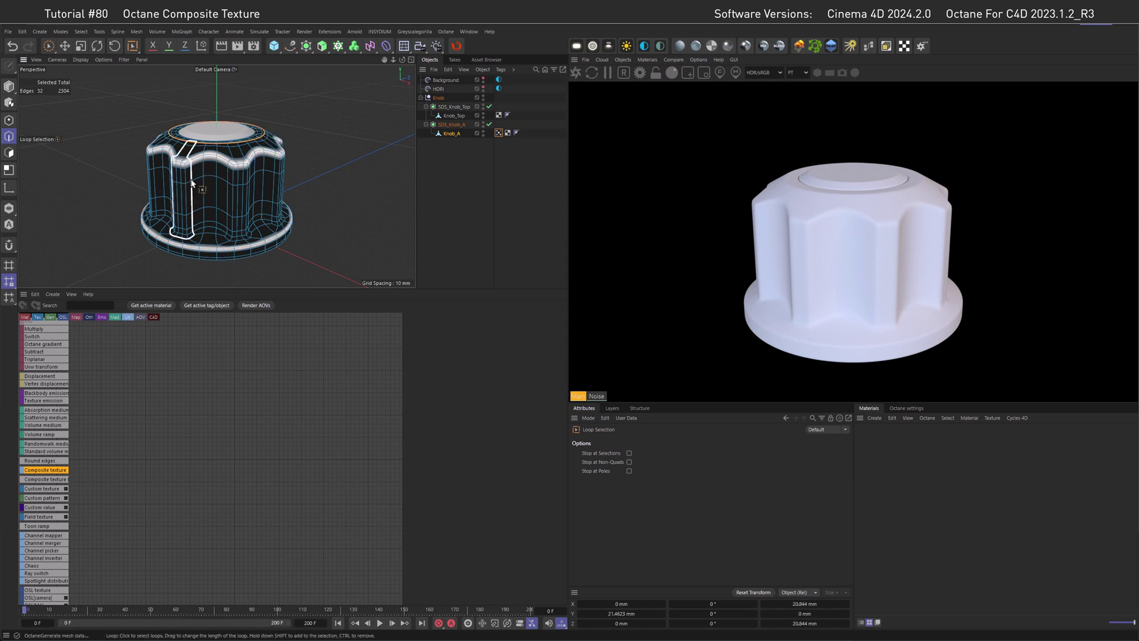
left_click(86, 32)
left_click(130, 366)
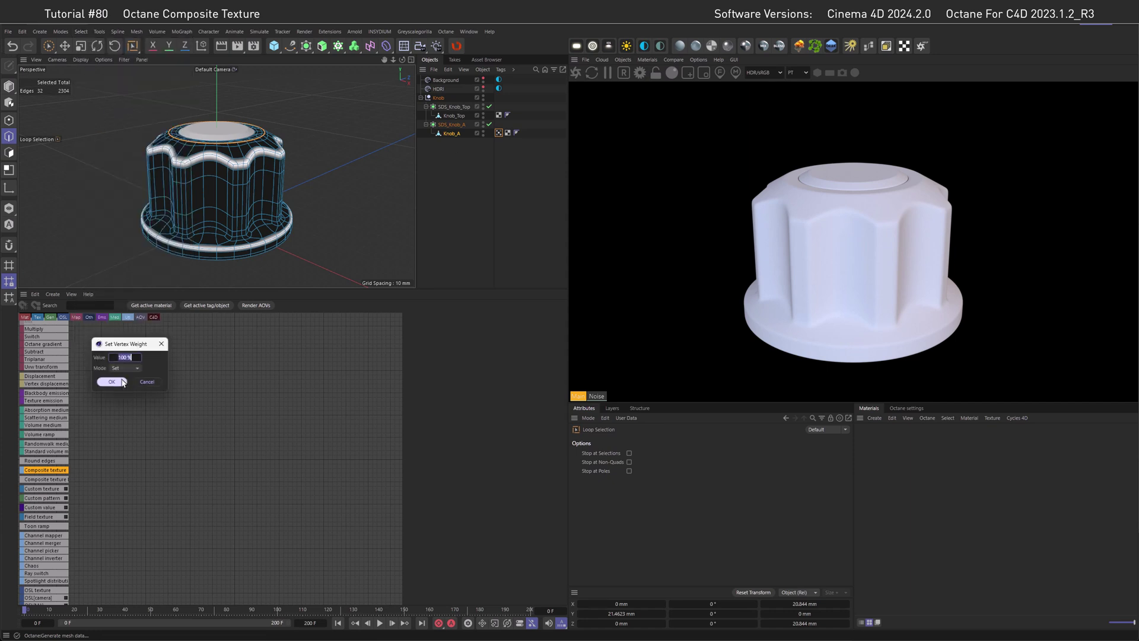
left_click(111, 382)
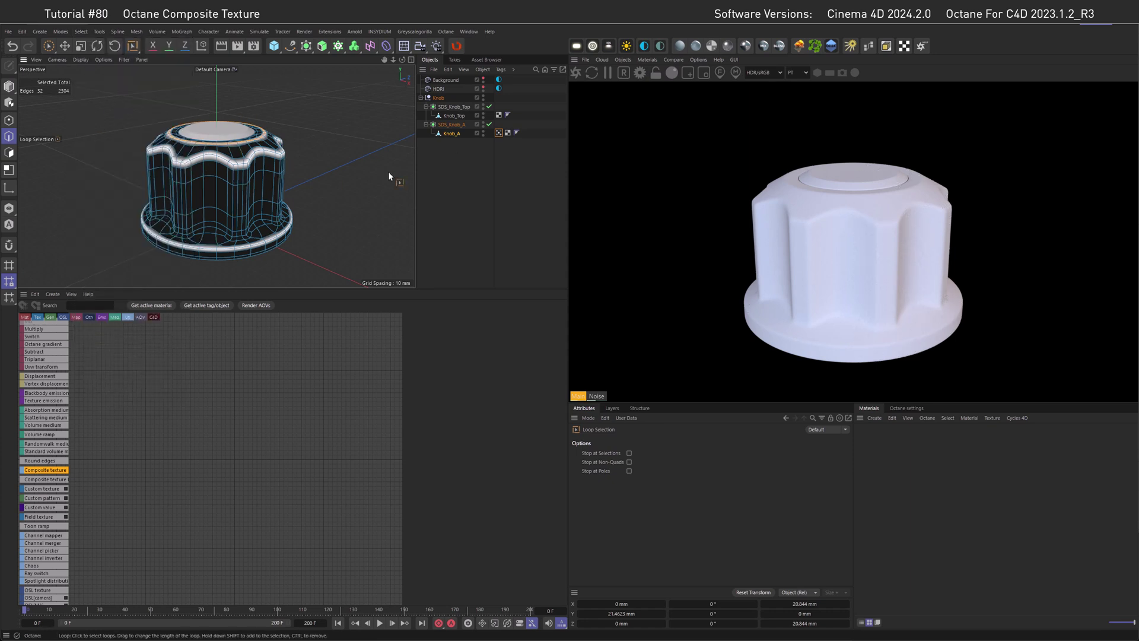
left_click(499, 133)
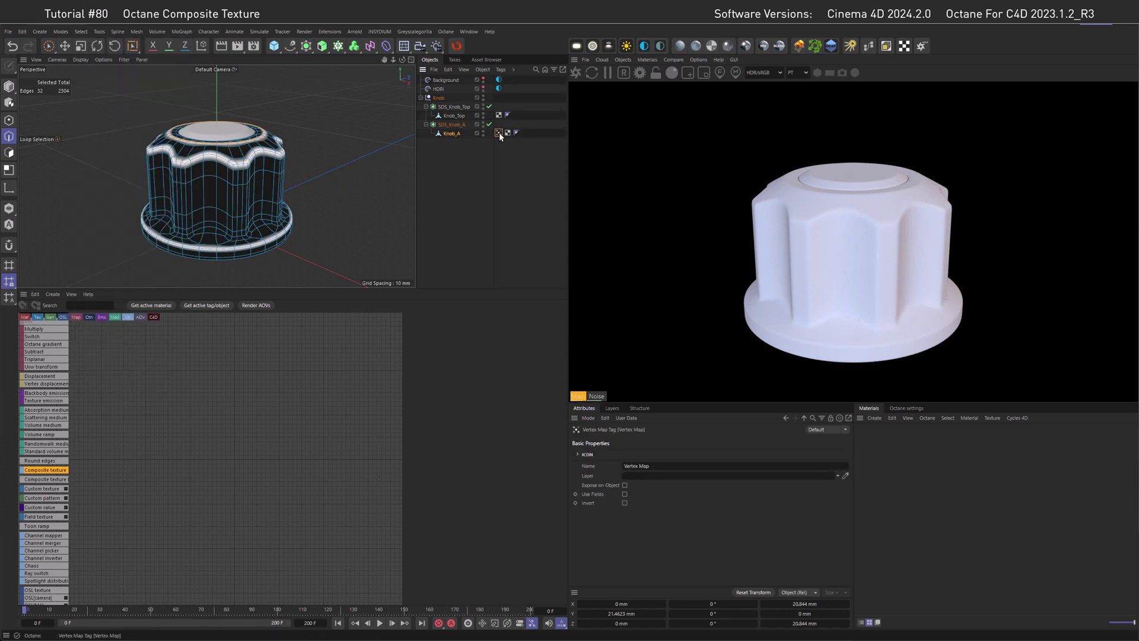
left_click(659, 466)
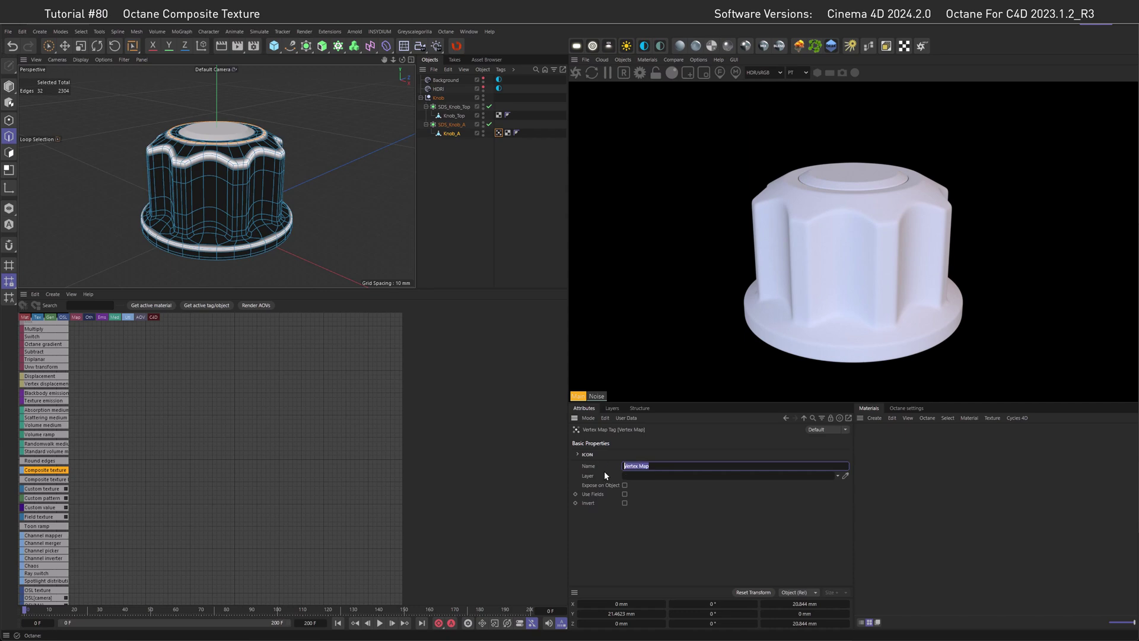
Name the knob's vertex map Convex
type("Convex")
key("Return")
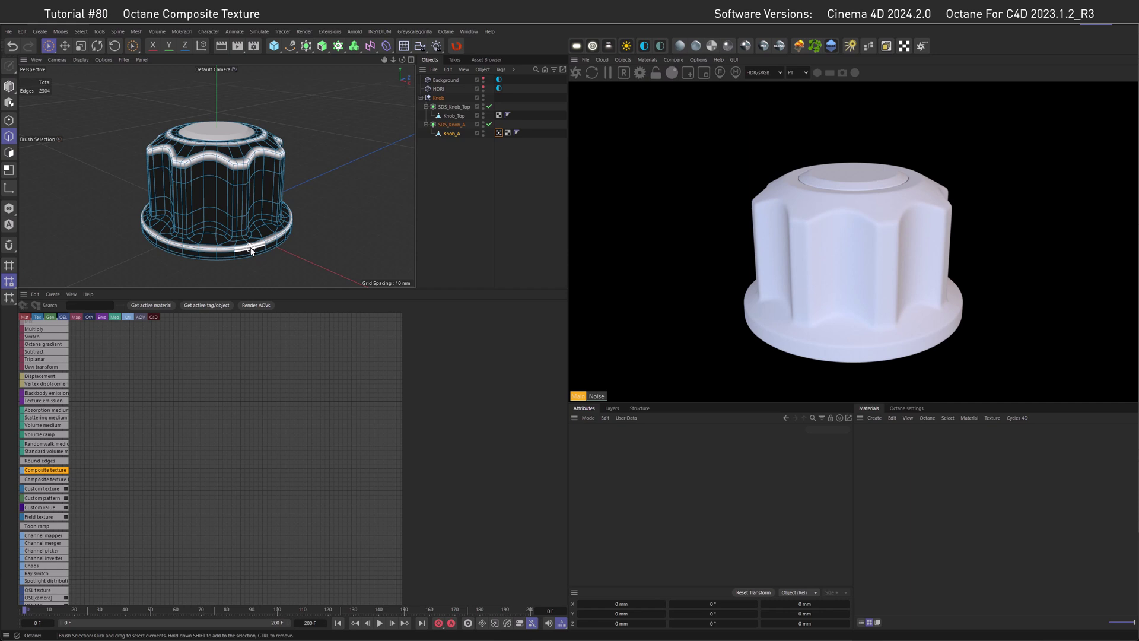
Create the OctComposite1 Octane Composite Material and load it into the node editor
left_click(647, 59)
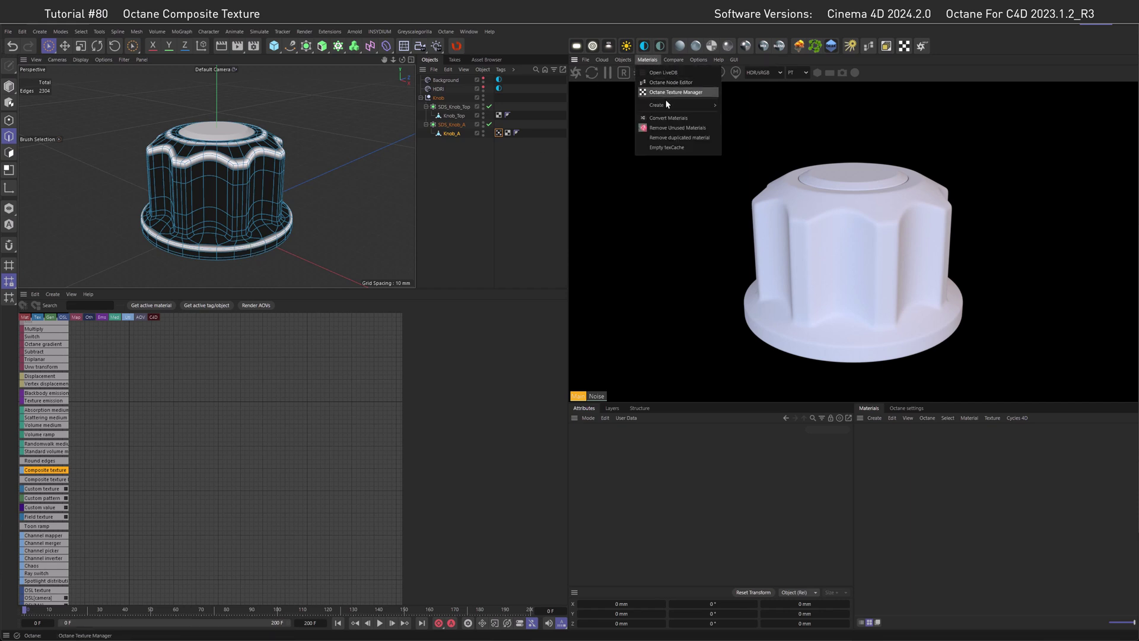
mouse_move(666, 105)
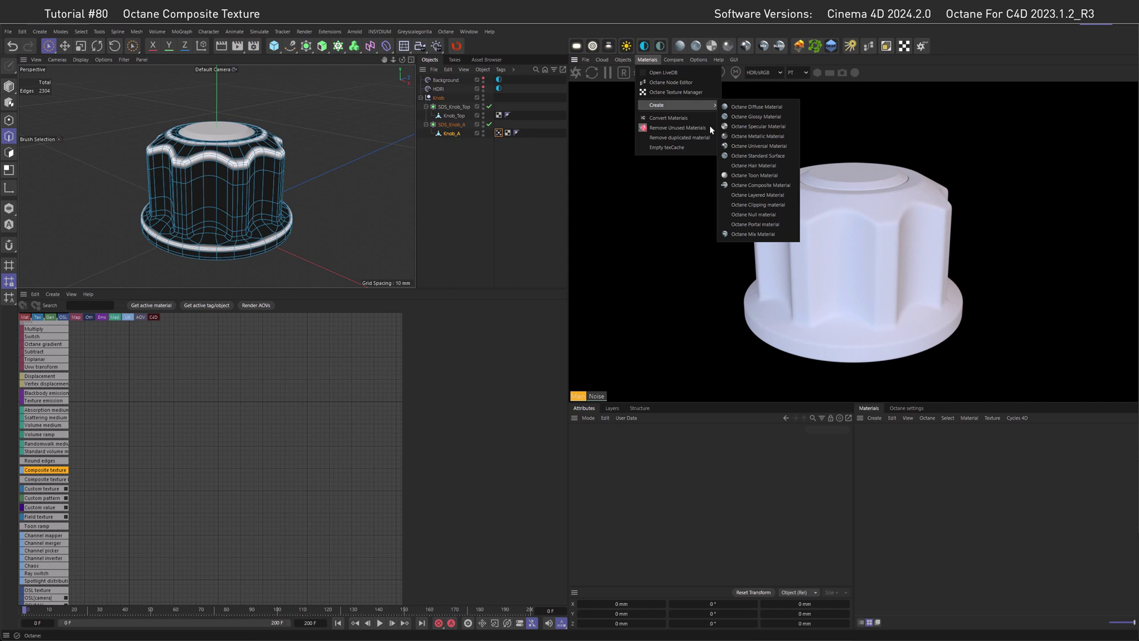
left_click(744, 185)
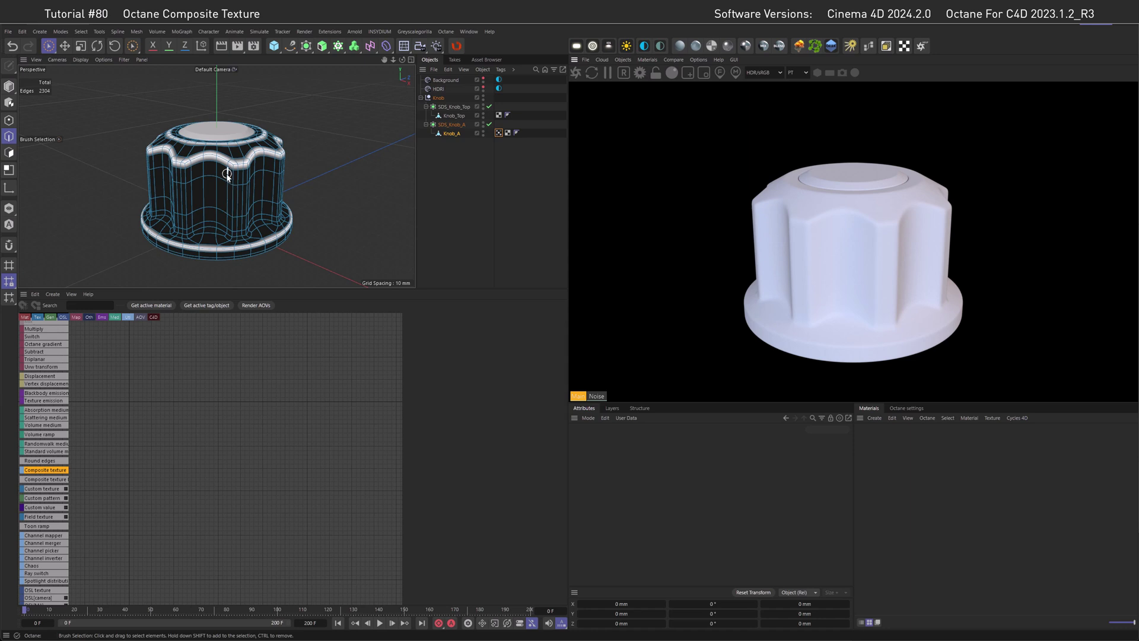
left_click(9, 86)
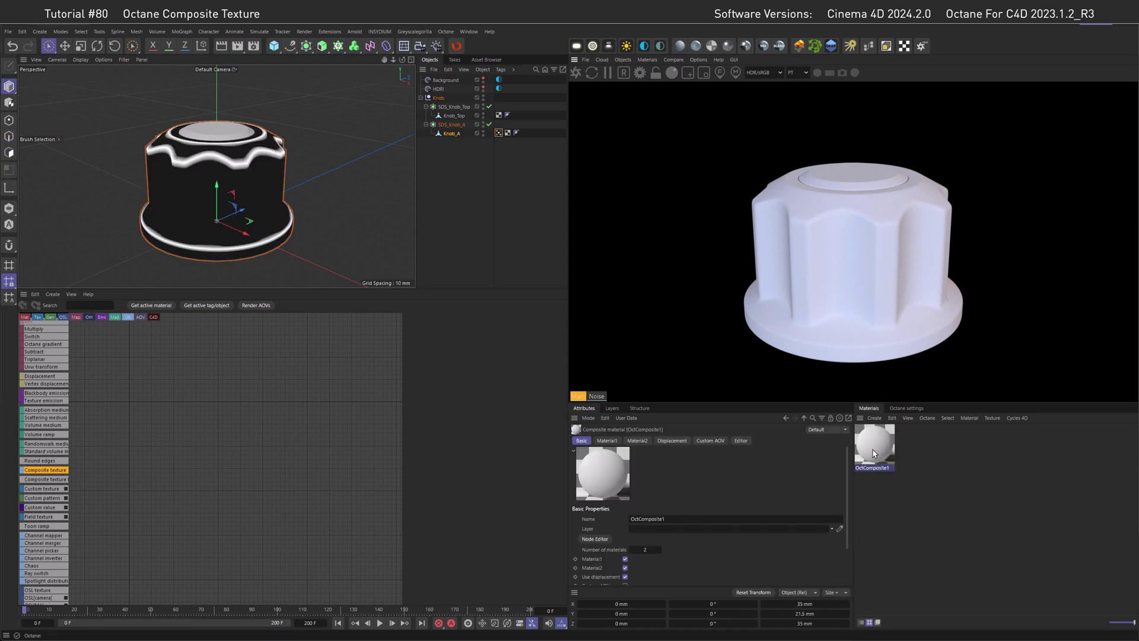
left_click(157, 305)
Rename the composite material to Gray_Paint and open its node settings
left_click(352, 503)
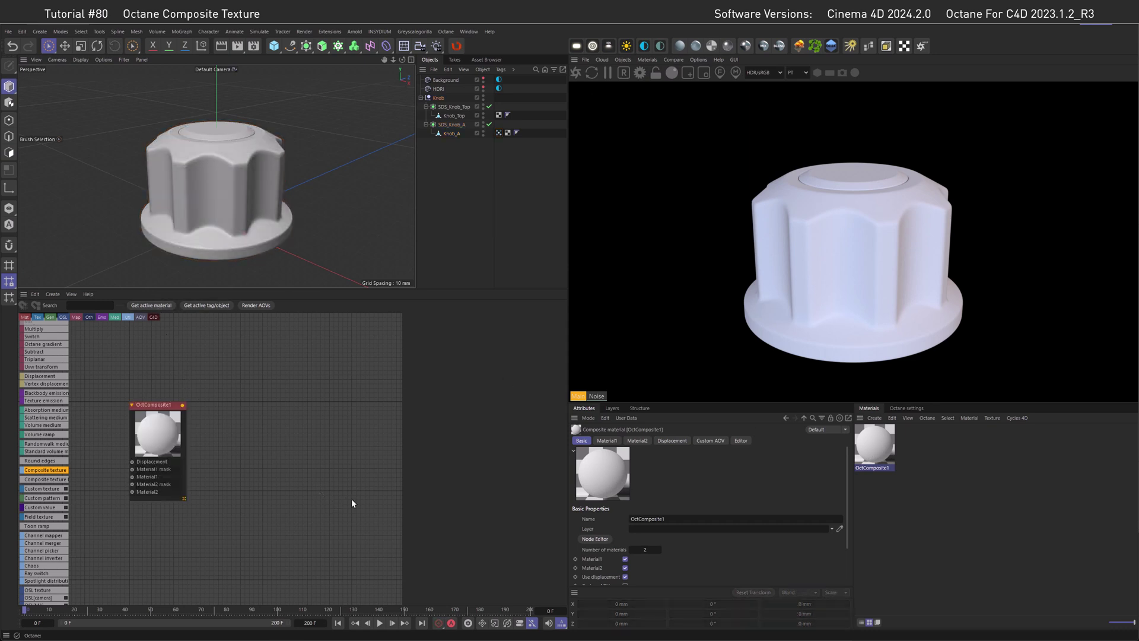
double_click(873, 467)
type("Gray_Paint")
key("Return")
middle_click_drag(236, 426, 348, 414)
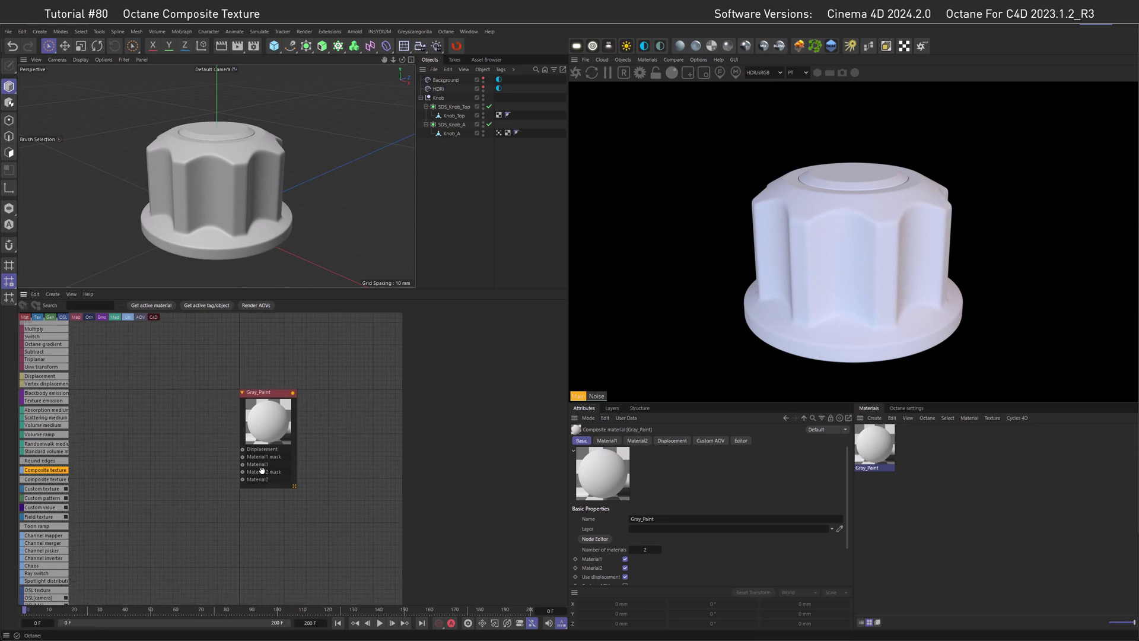
left_click(268, 433)
Add new sub-materials in both the Material1 and Material2 slots
left_click(440, 317)
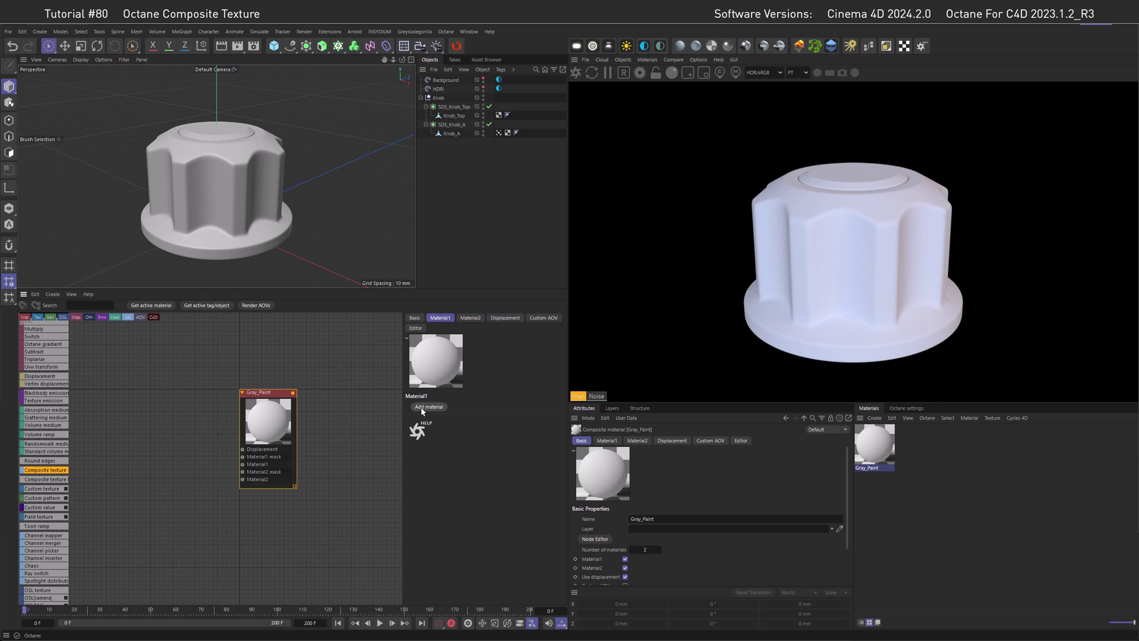
left_click(421, 407)
left_click(469, 318)
left_click(429, 407)
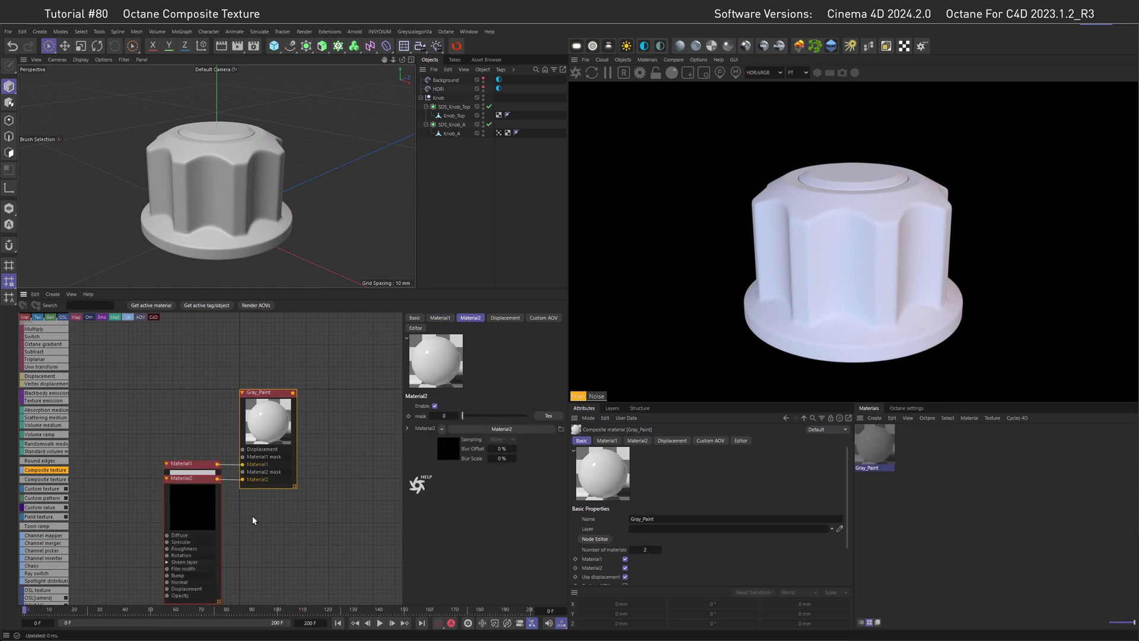
left_click(211, 534)
left_click_drag(202, 478, 188, 360)
Rename the two sub-materials Paint and Metal
double_click(474, 360)
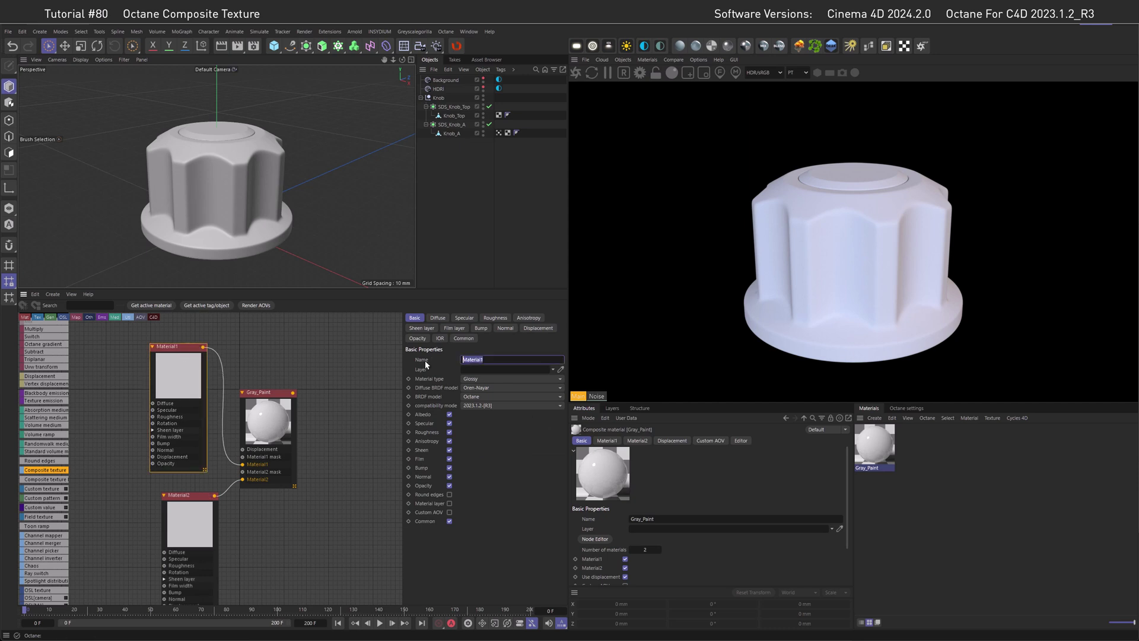
type("Paint")
key("Return")
left_click(188, 495)
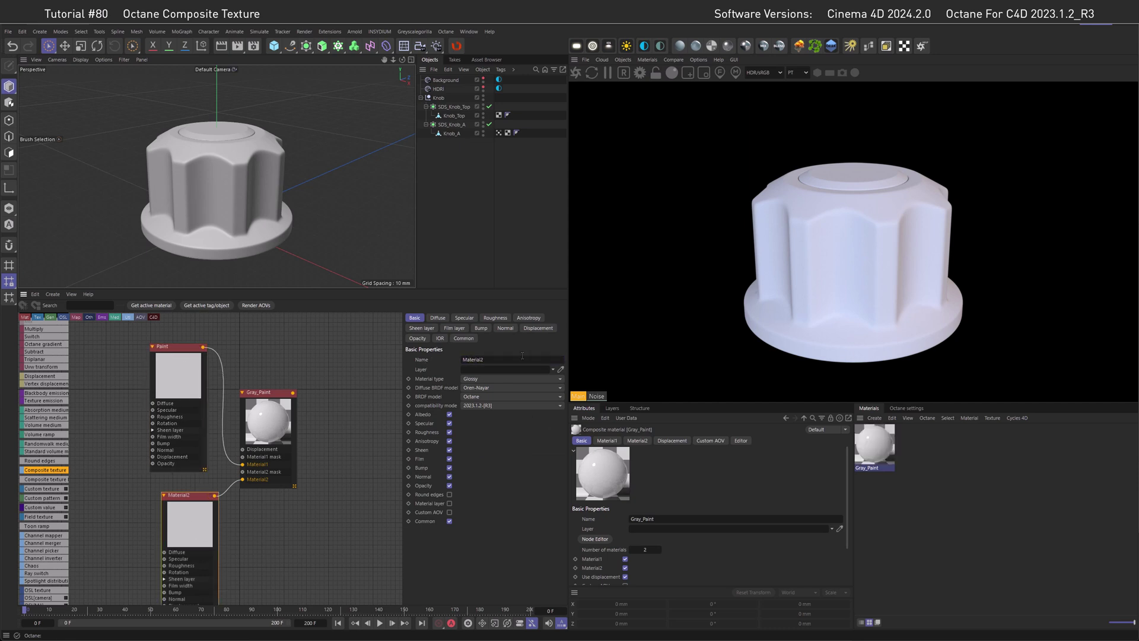
double_click(475, 360)
type("Metal")
key("Return")
Set both BRDFs to GGX energy preserving and make Metal a Metallic material
left_click(475, 397)
left_click(179, 384)
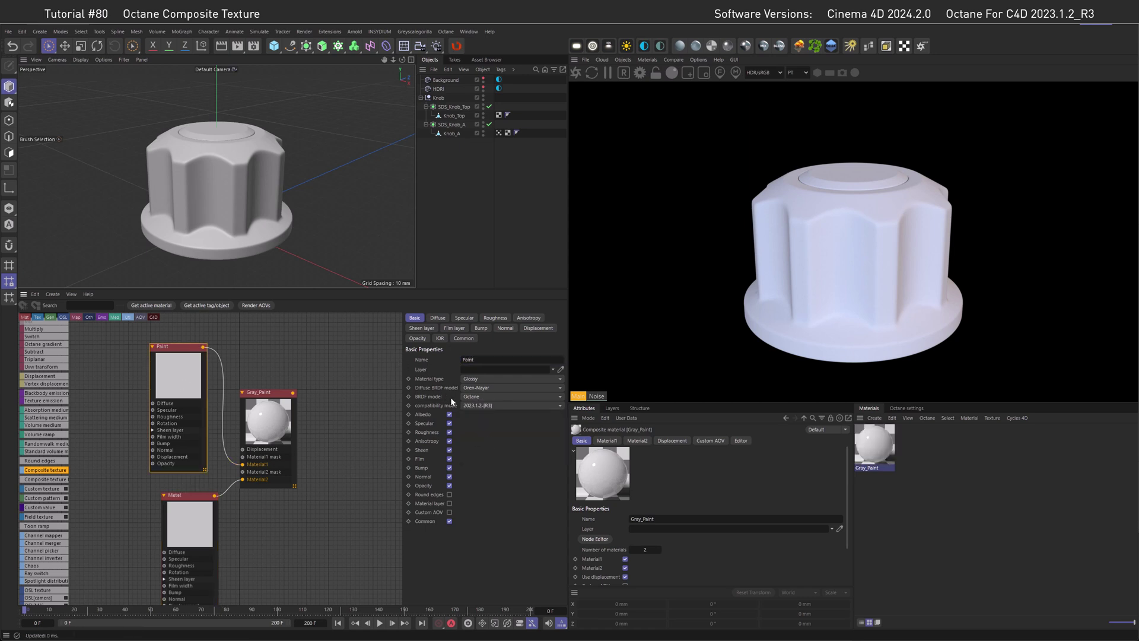
left_click(472, 396)
left_click(472, 436)
left_click(205, 503)
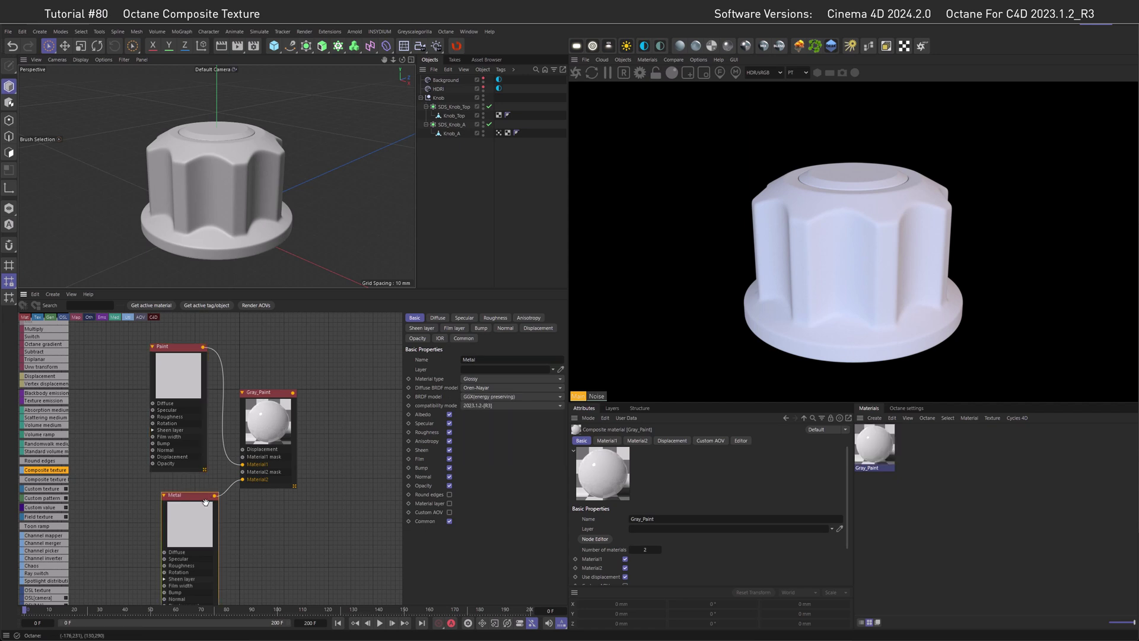
left_click(476, 379)
left_click(482, 422)
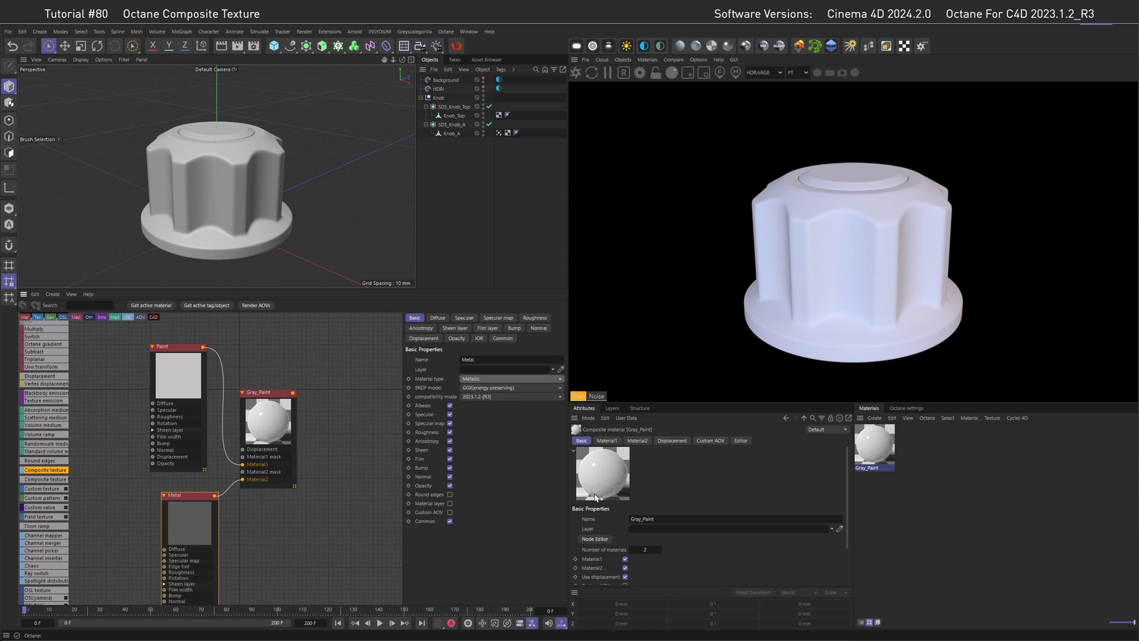
Apply Gray_Paint to Knob_A and set Paint's diffuse colour to RGB 0.1, 0.1, 0.1
left_click_drag(875, 449, 456, 136)
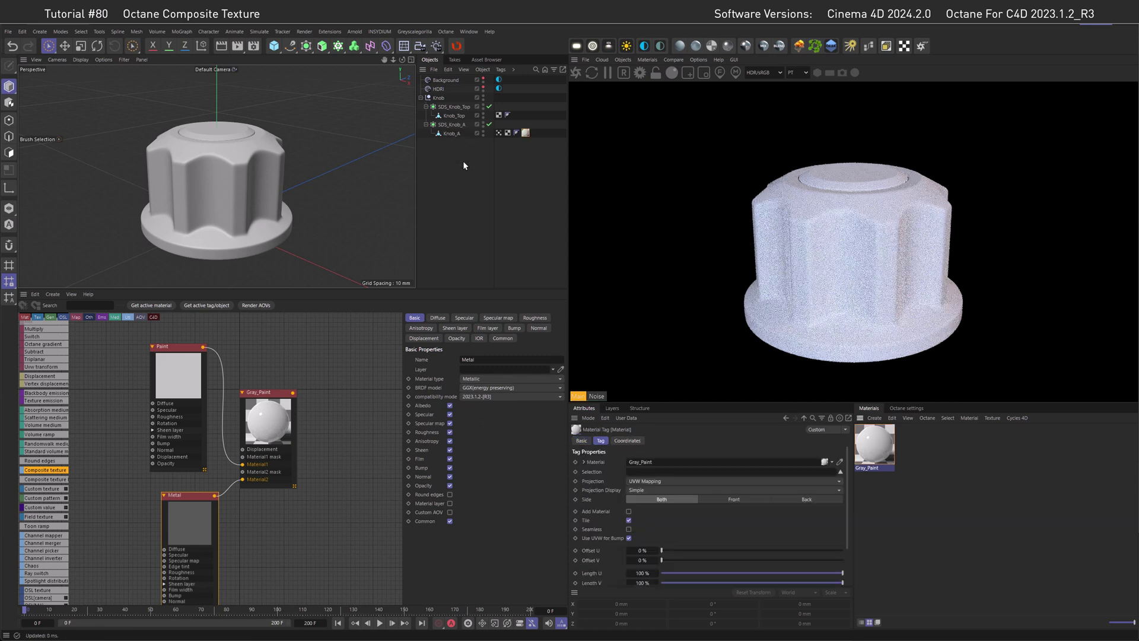
left_click(169, 381)
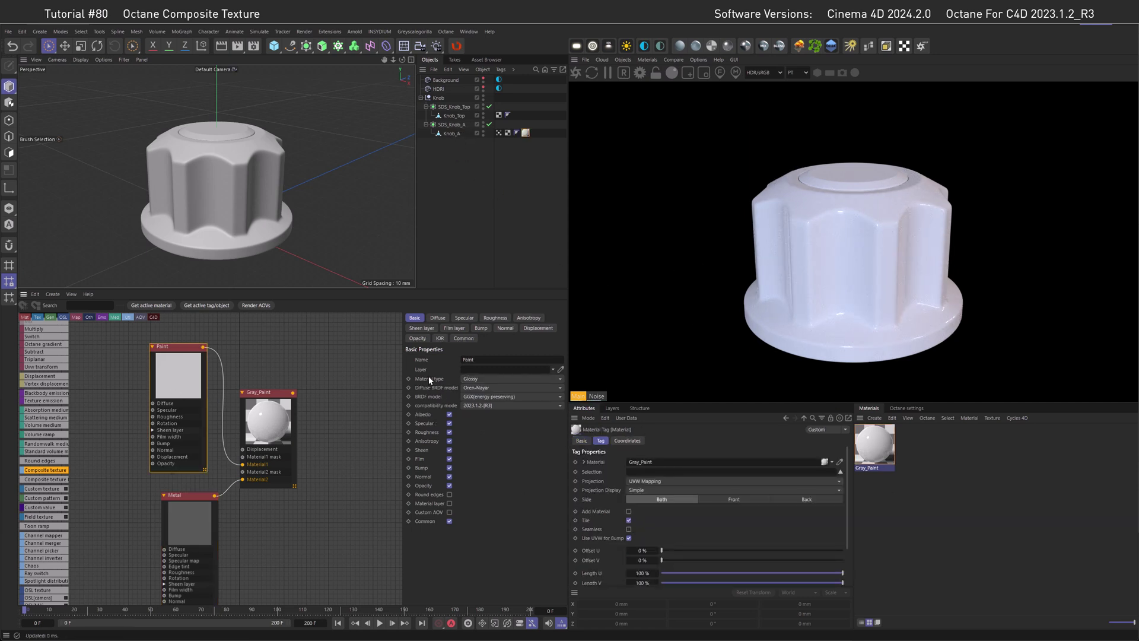
left_click(437, 318)
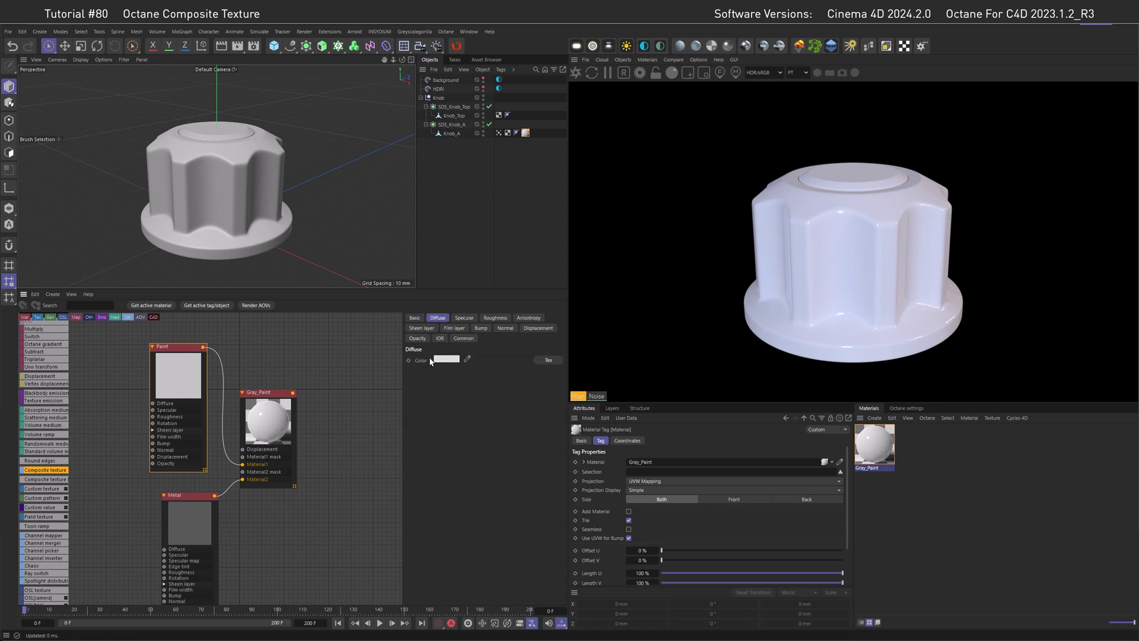
left_click(429, 359)
left_click(450, 370)
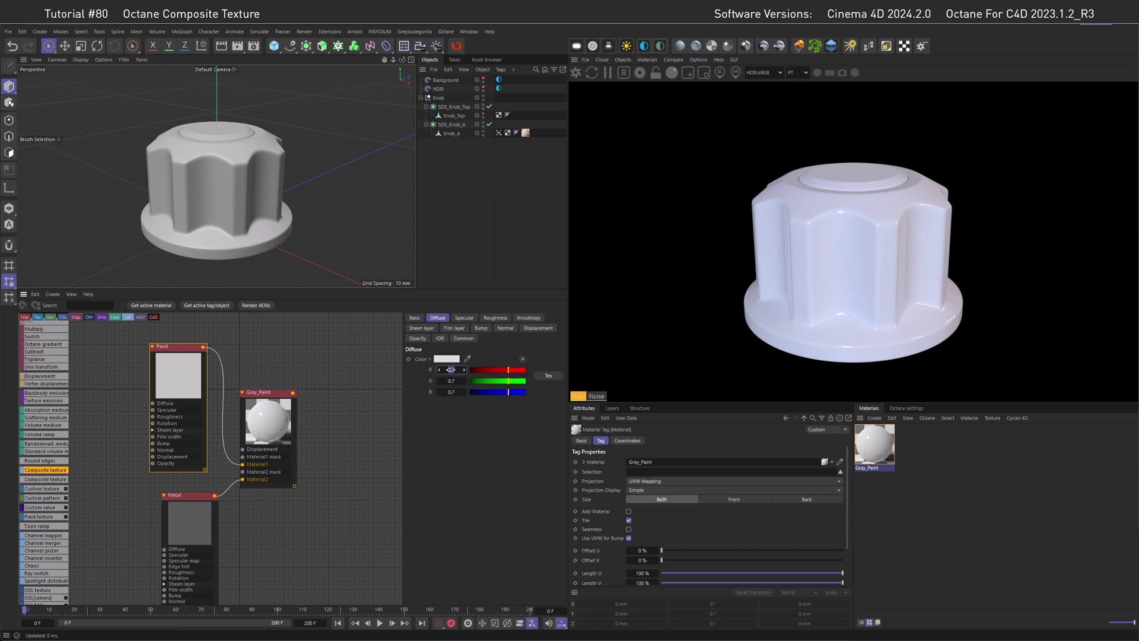
type("0.1")
key("Tab")
type("0.1")
key("Tab")
type("0.1")
key("Return")
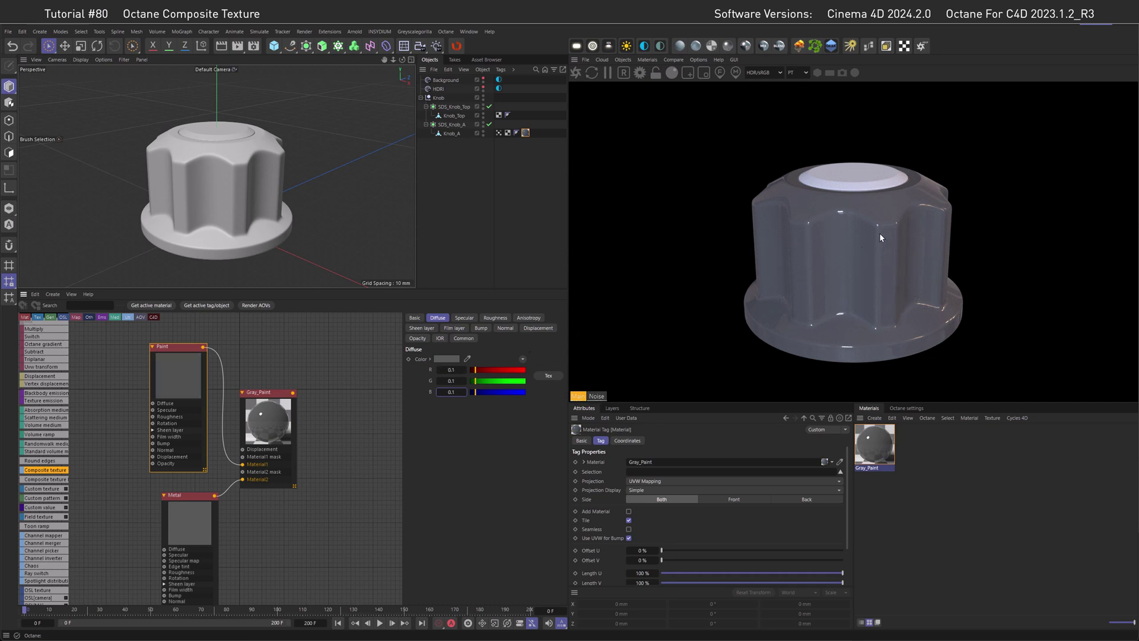
Raise Metal's roughness and set Paint's roughness to 0.25
middle_click_drag(266, 553, 343, 500)
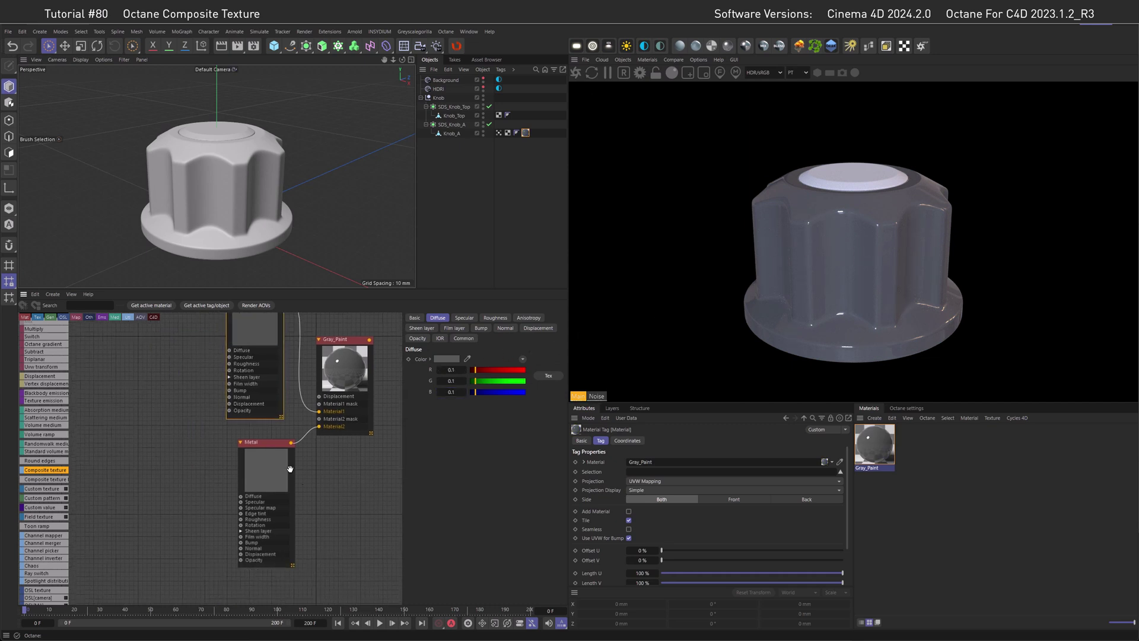
left_click_drag(276, 468, 264, 498)
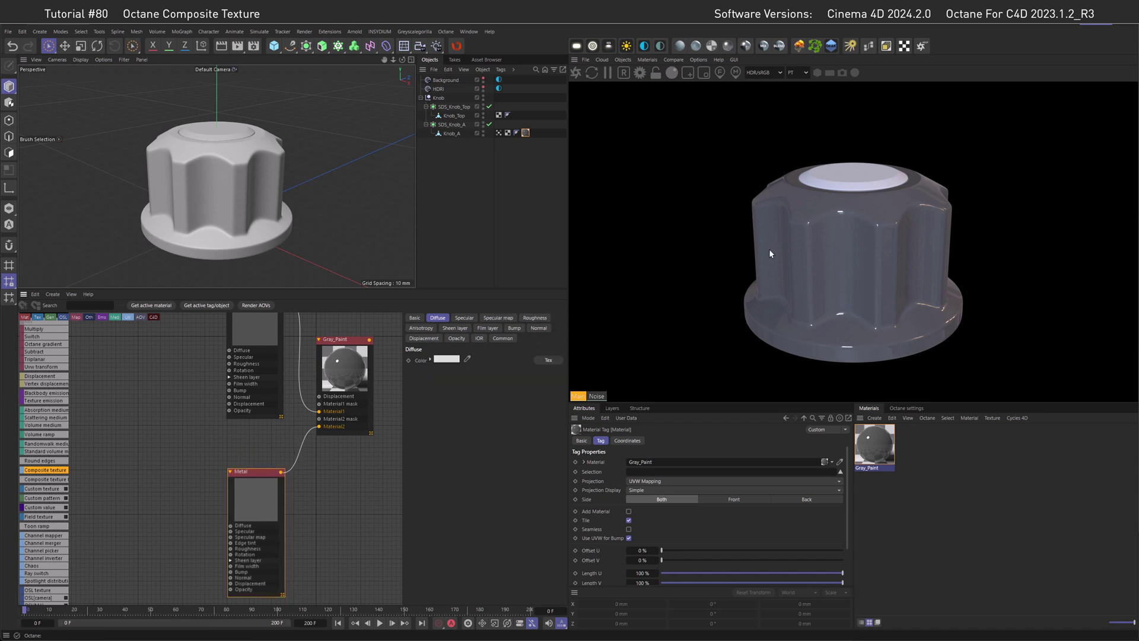
middle_click_drag(304, 405, 297, 443)
left_click(535, 317)
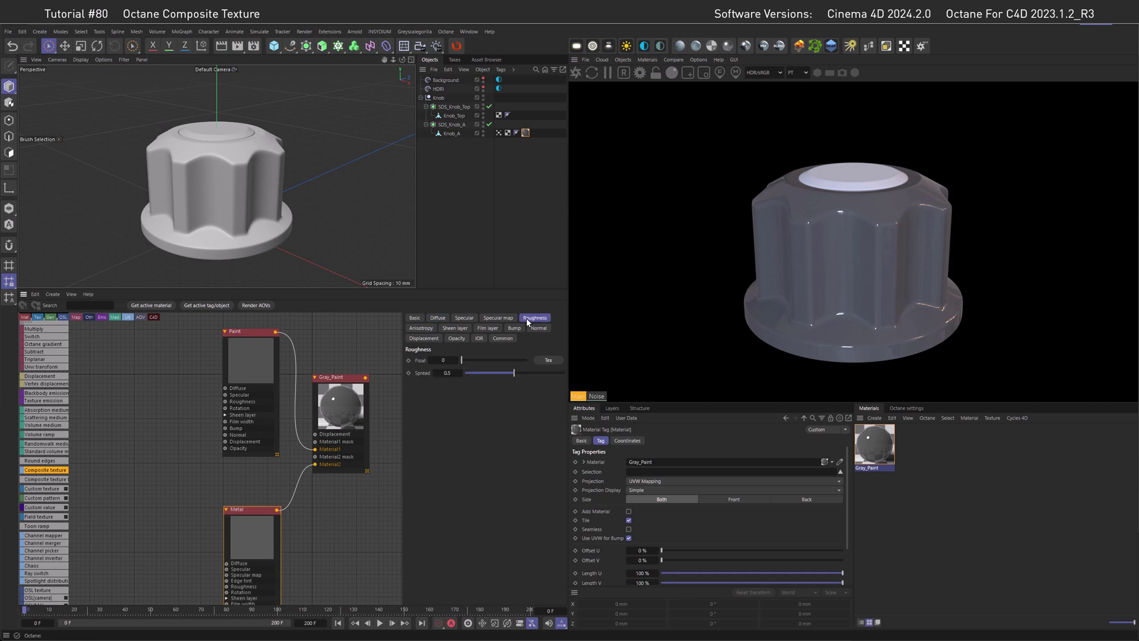
left_click(442, 361)
type("5")
key("Return")
left_click(252, 386)
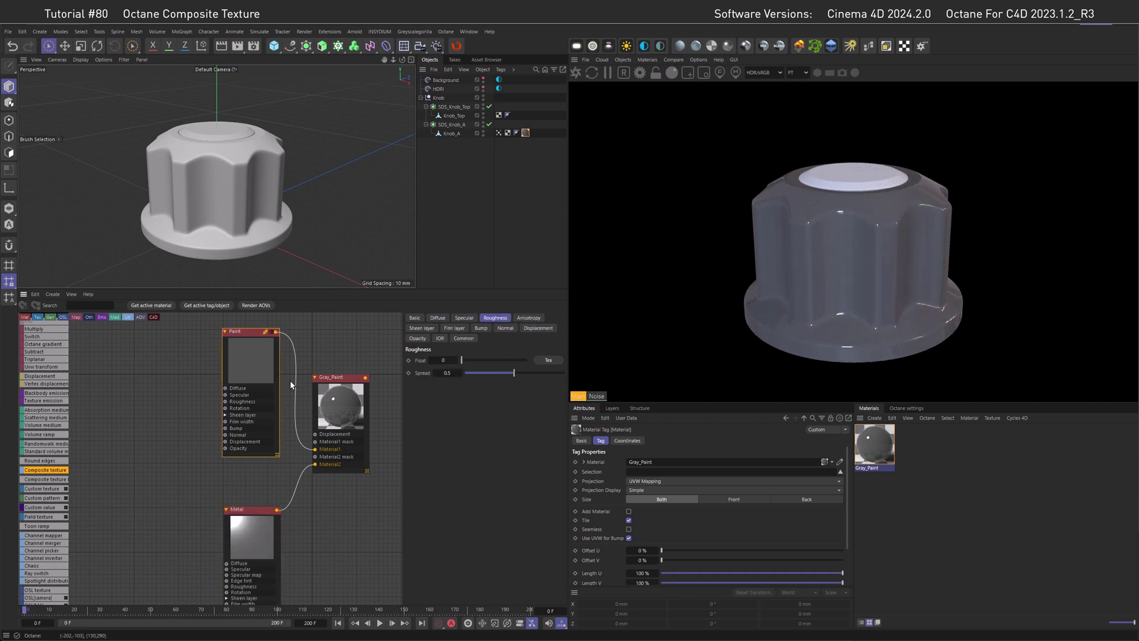
type("5")
key("Return")
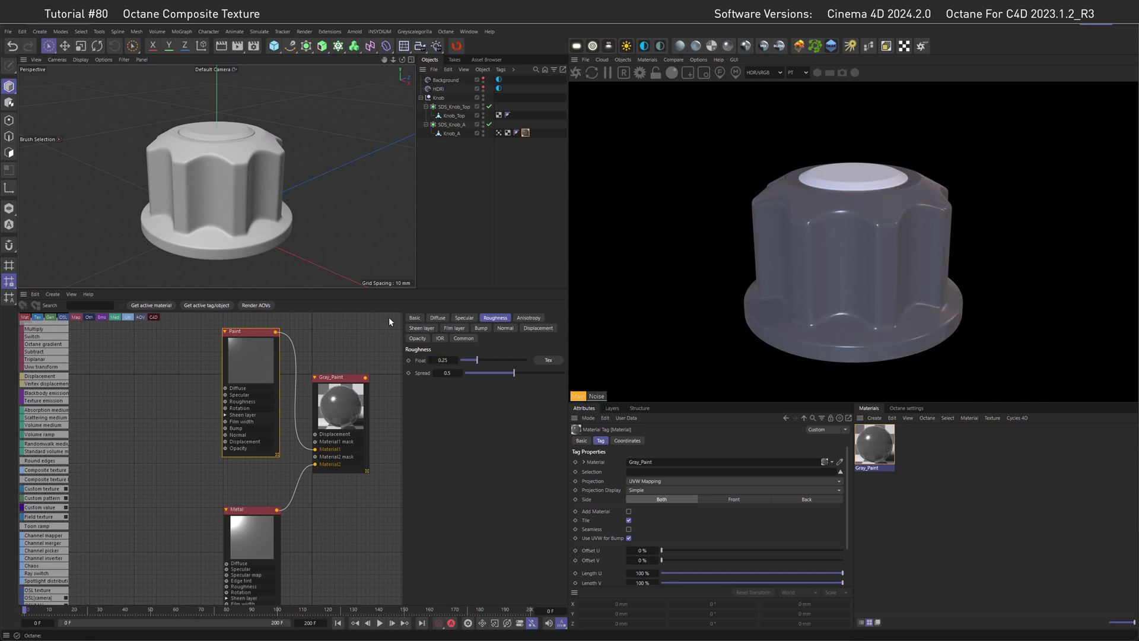
left_click(499, 133)
Add an Attribute texture node with its preview turned off and place it in the graph
left_click(473, 164)
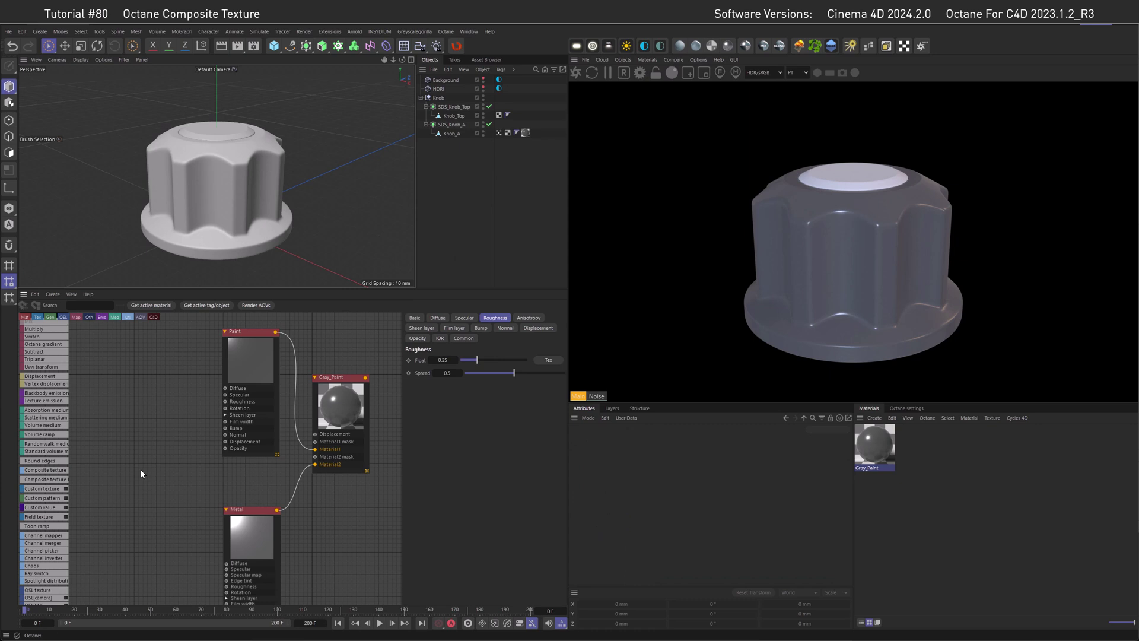
type("att")
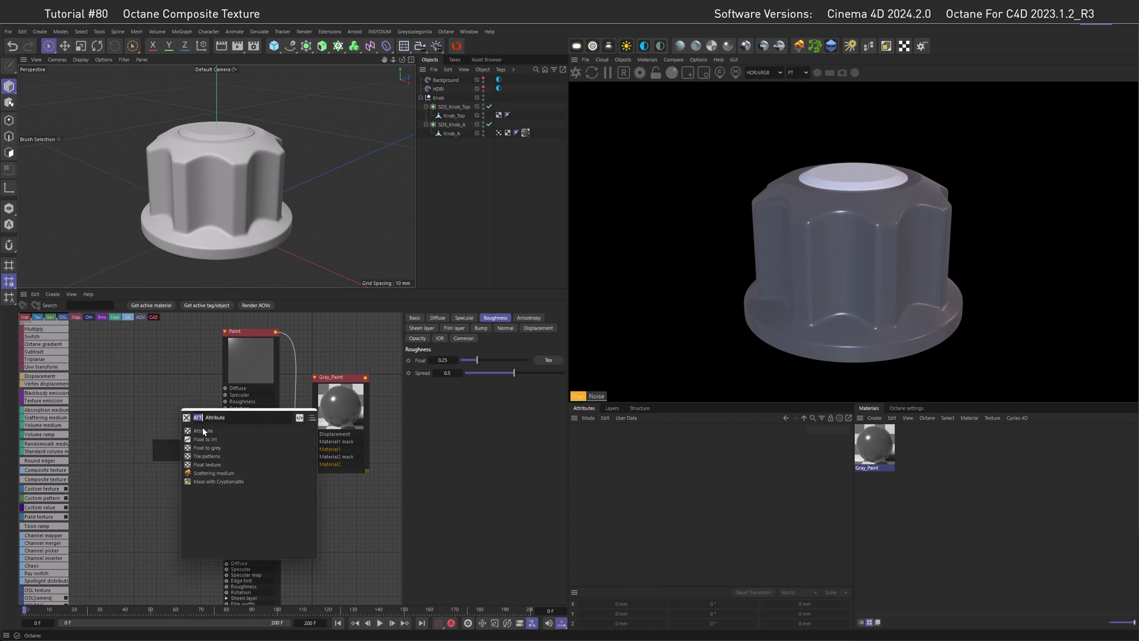
left_click(203, 431)
left_click_drag(190, 466, 173, 454)
right_click(173, 454)
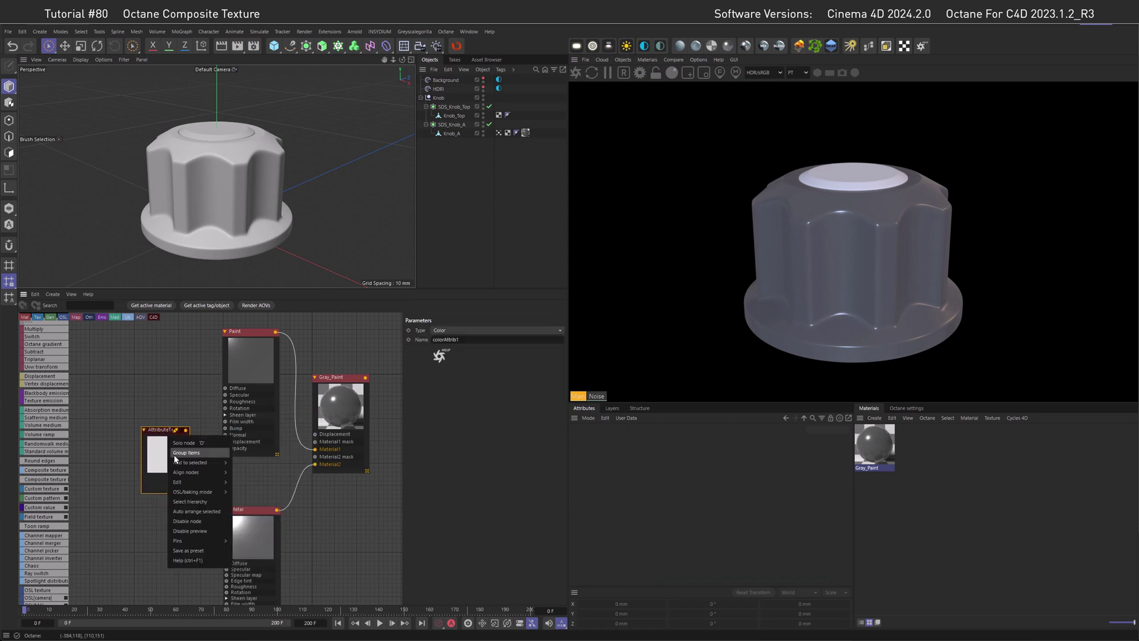
left_click(194, 532)
left_click_drag(166, 430, 168, 476)
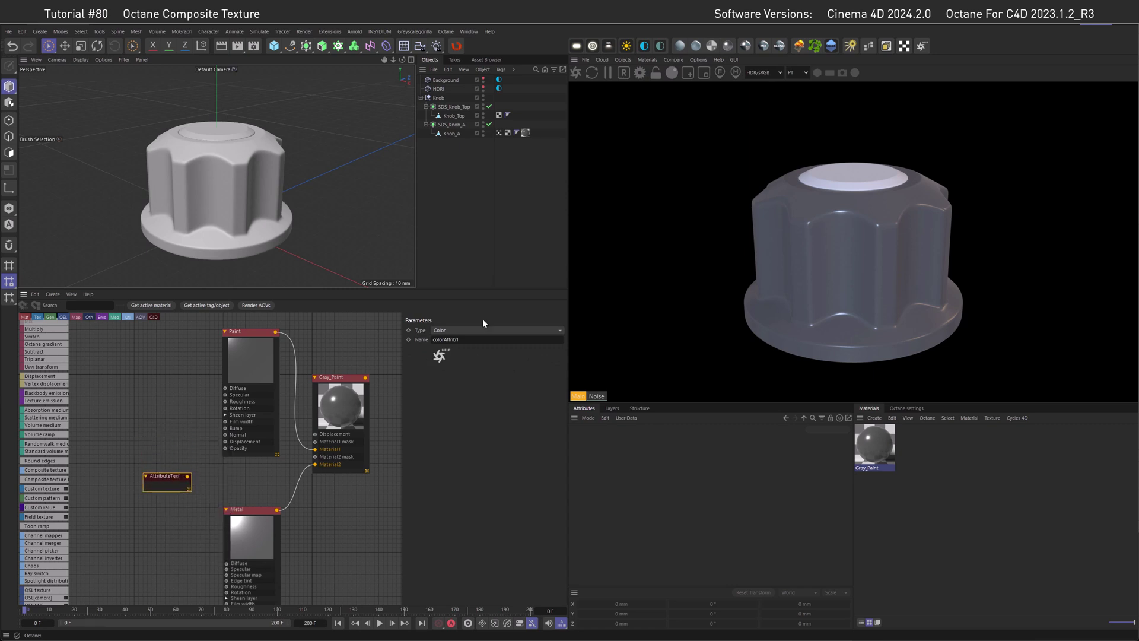
Name the attribute Convex, wire it into Paint's Diffuse, and set its type to Float
left_click(498, 133)
double_click(630, 465)
key("ctrl+c")
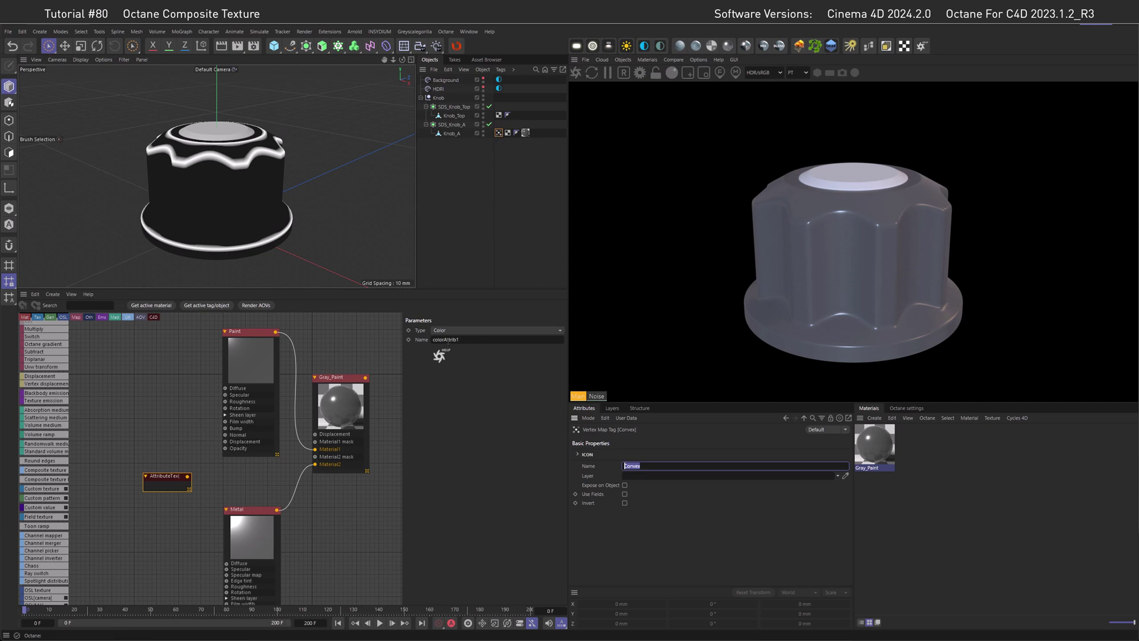
double_click(445, 339)
key("ctrl+v")
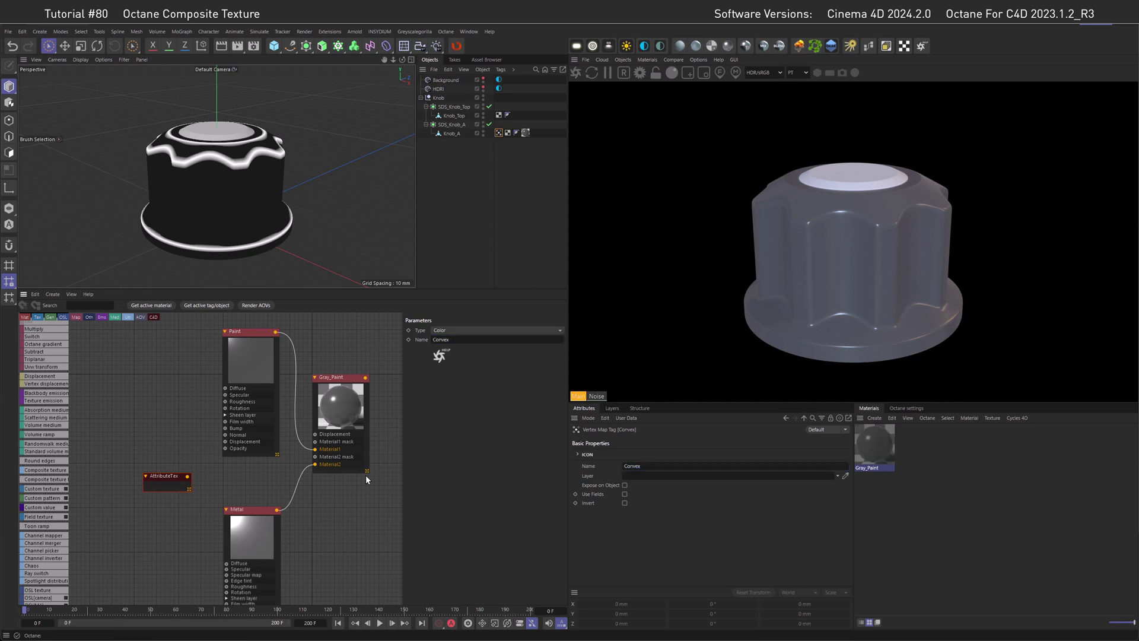
left_click_drag(188, 476, 225, 388)
left_click_drag(167, 482, 156, 396)
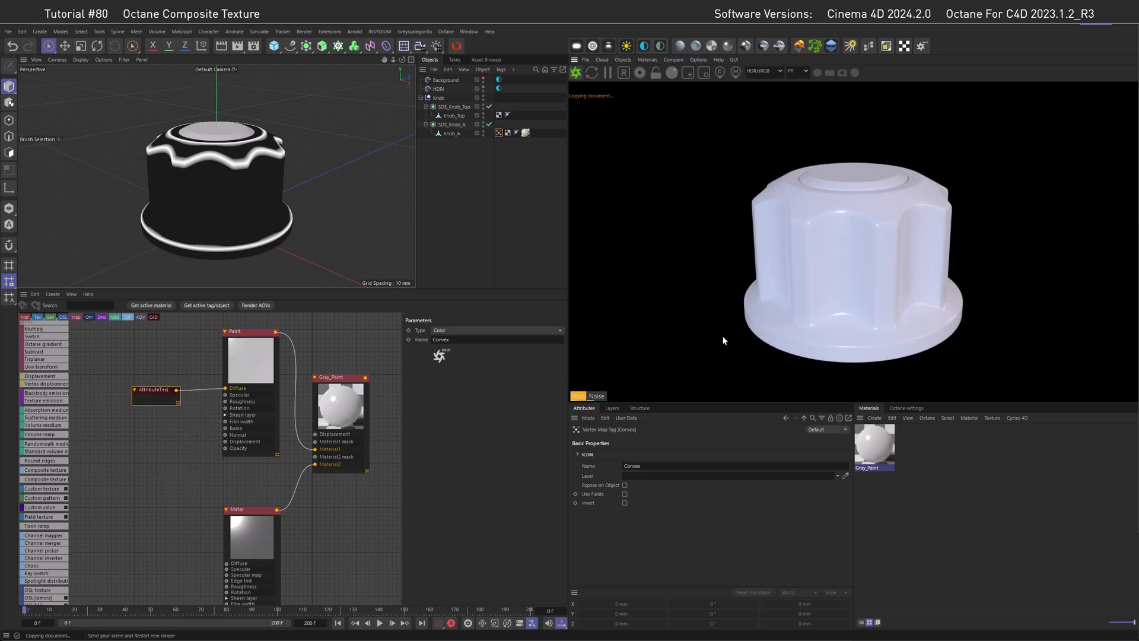
left_click(483, 331)
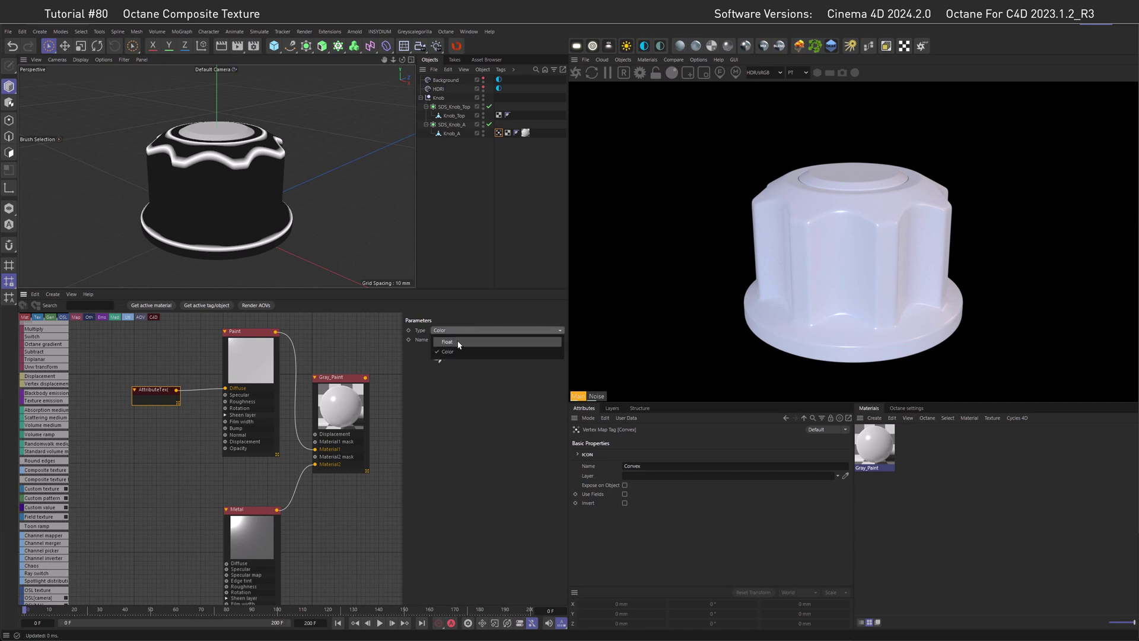
left_click(458, 342)
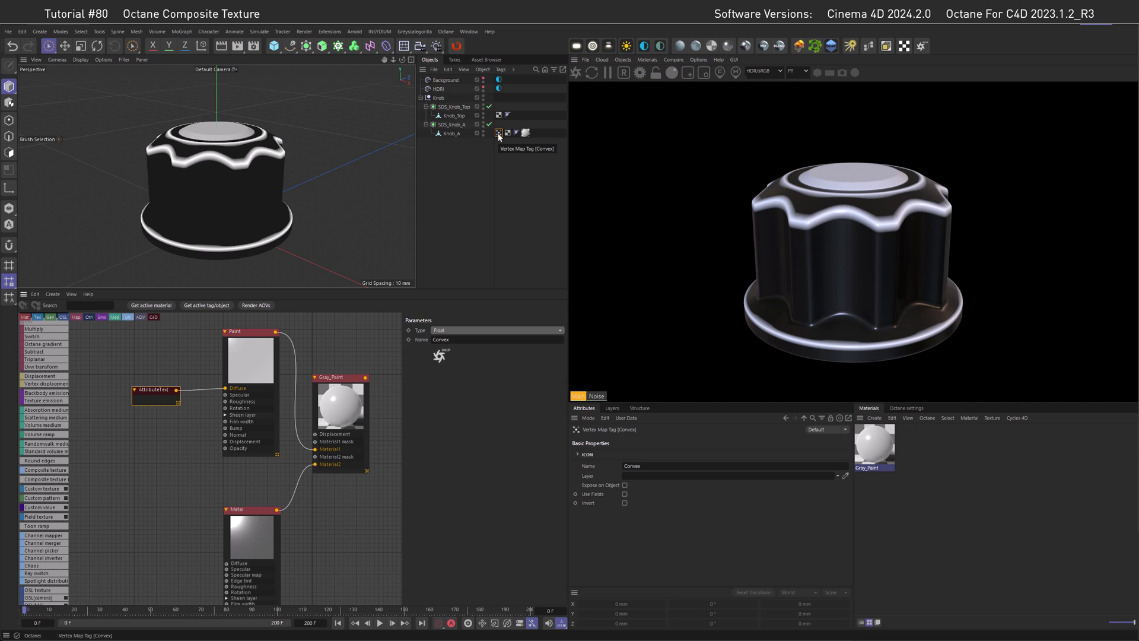
Add a Composite texture node and feed it into Paint's Diffuse in place of AttributeTex
left_click(454, 196)
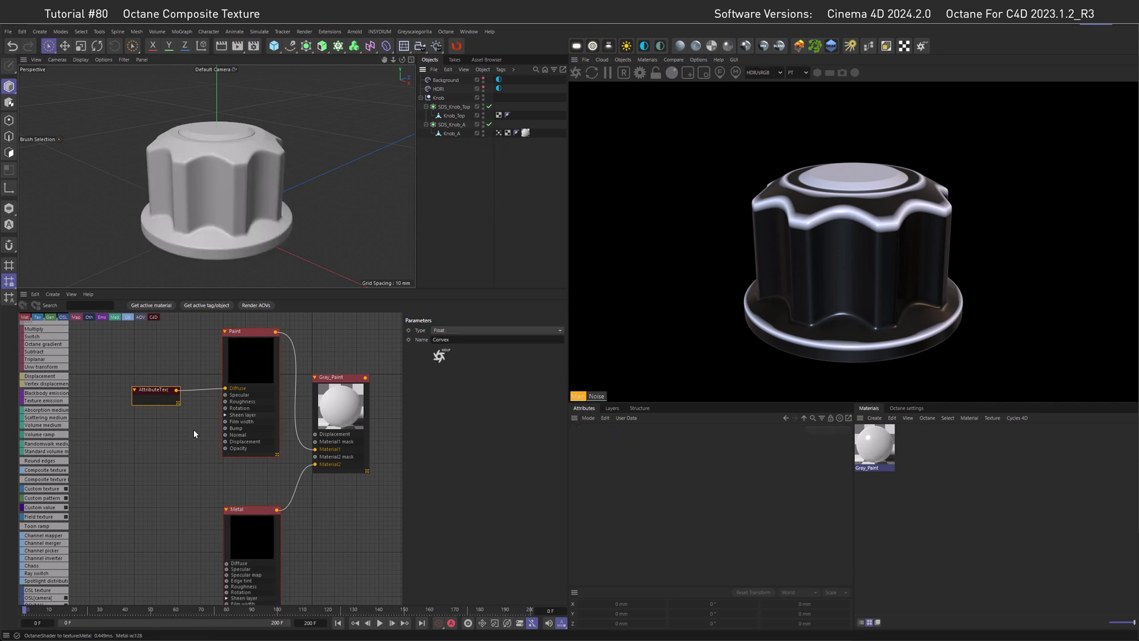
middle_click_drag(217, 432, 242, 411)
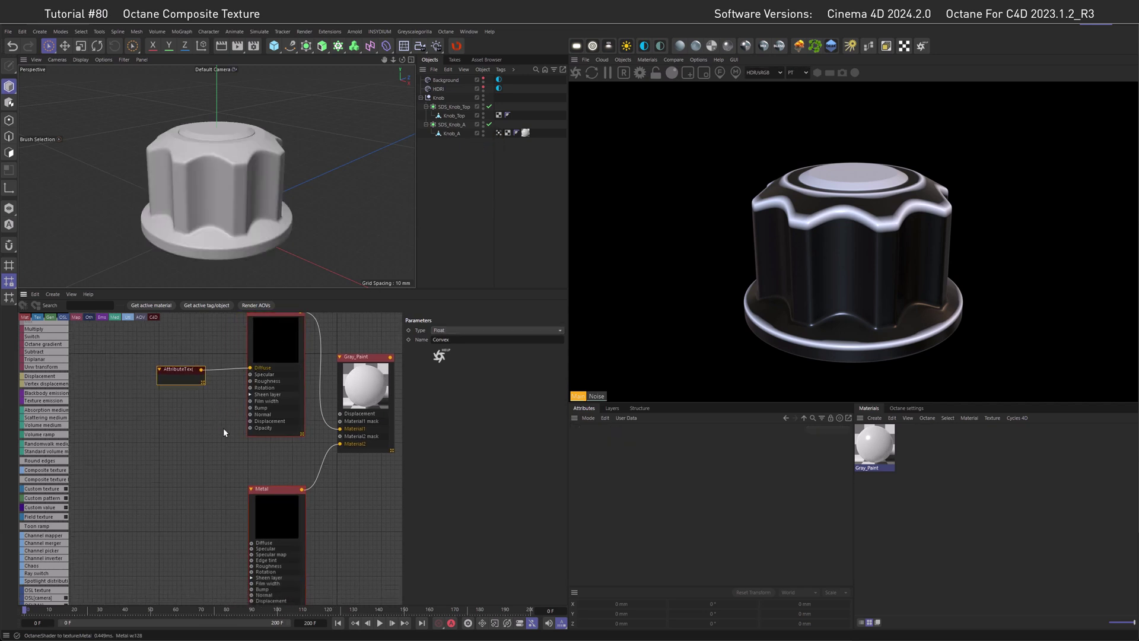
left_click_drag(44, 467, 176, 427)
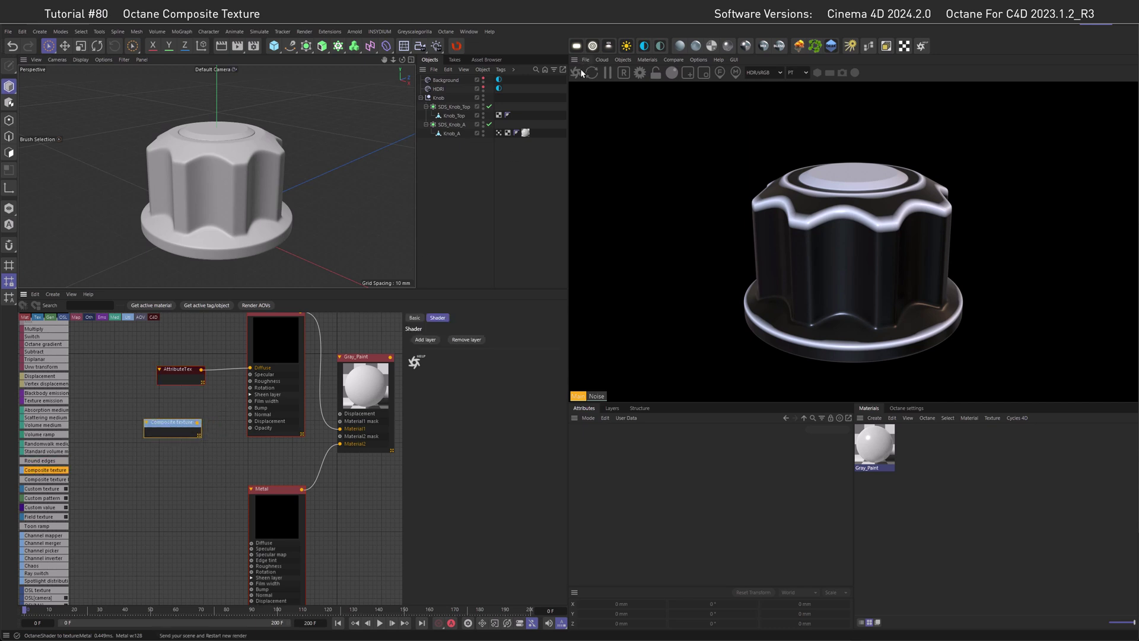
middle_click_drag(172, 417, 205, 450)
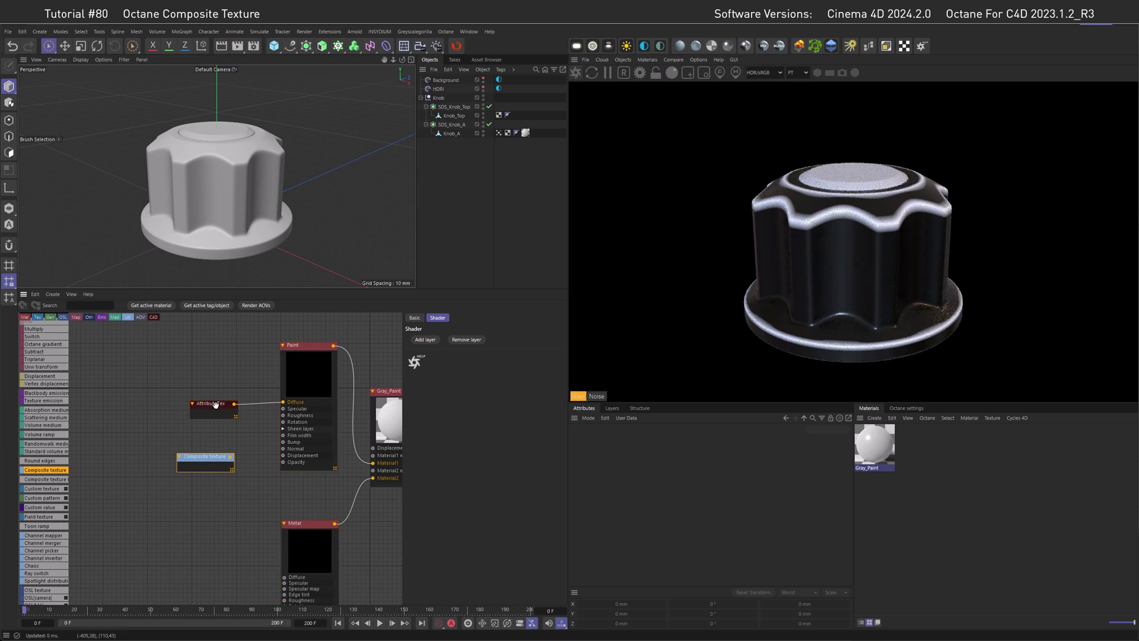
left_click_drag(212, 403, 149, 401)
left_click_drag(229, 458, 283, 401)
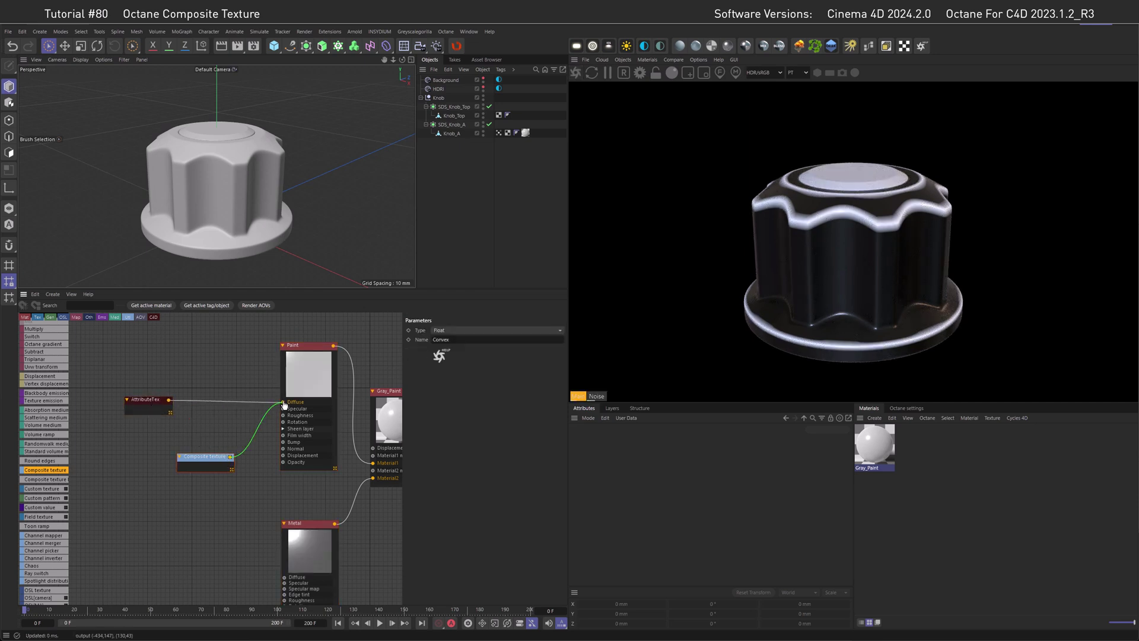
left_click_drag(207, 465, 210, 443)
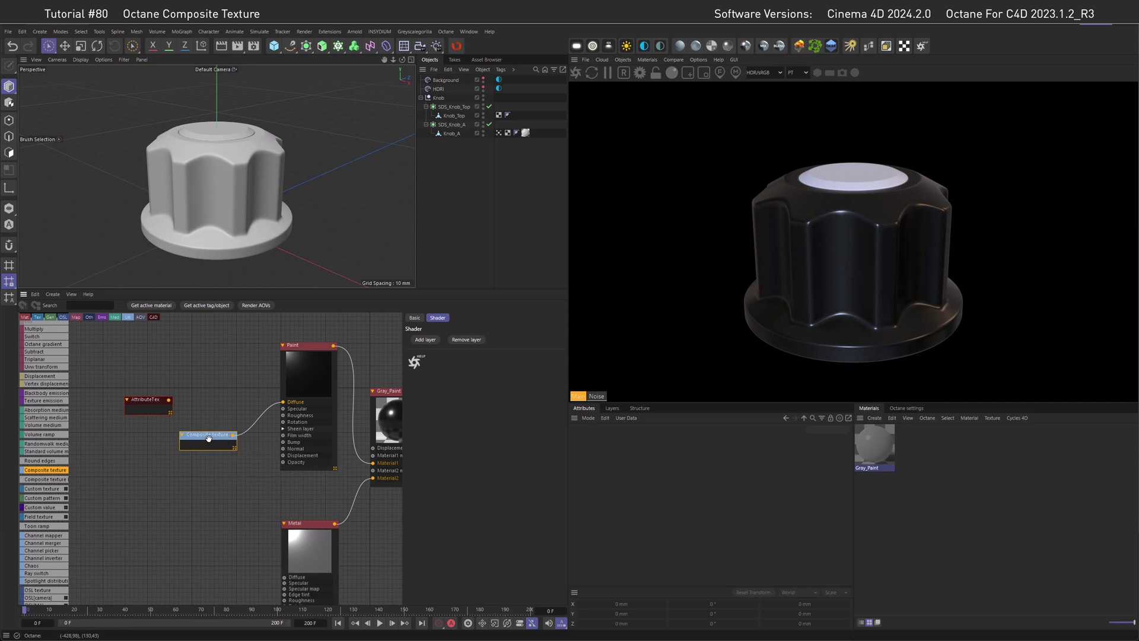
Add two Group layers to the Composite texture and arrange the new group nodes
left_click(422, 340)
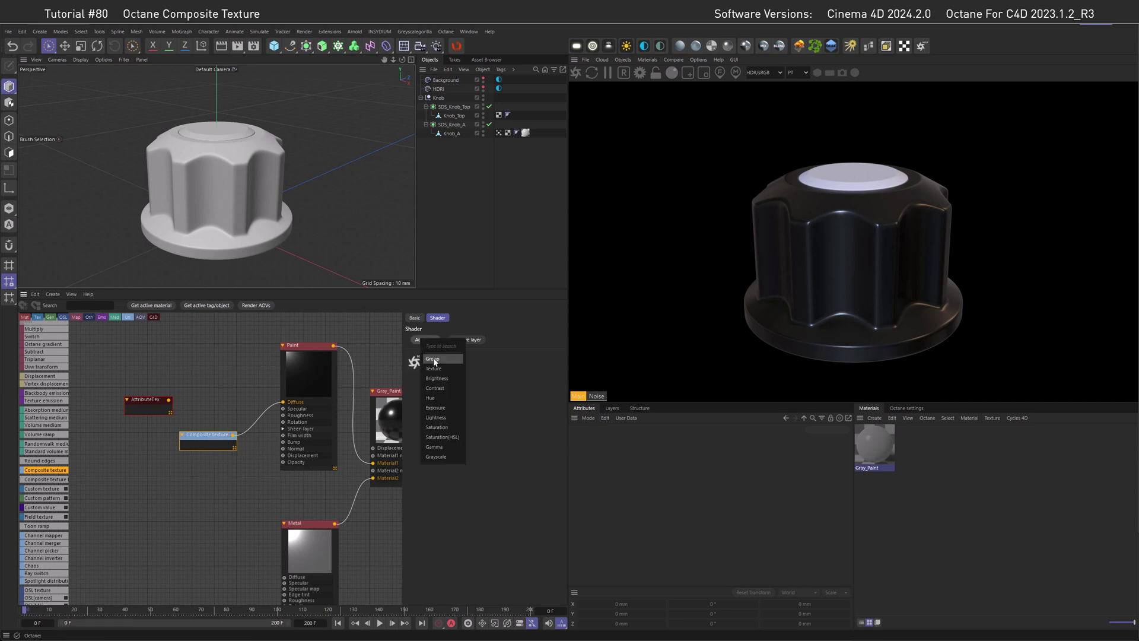
left_click(434, 359)
left_click(425, 339)
left_click(435, 358)
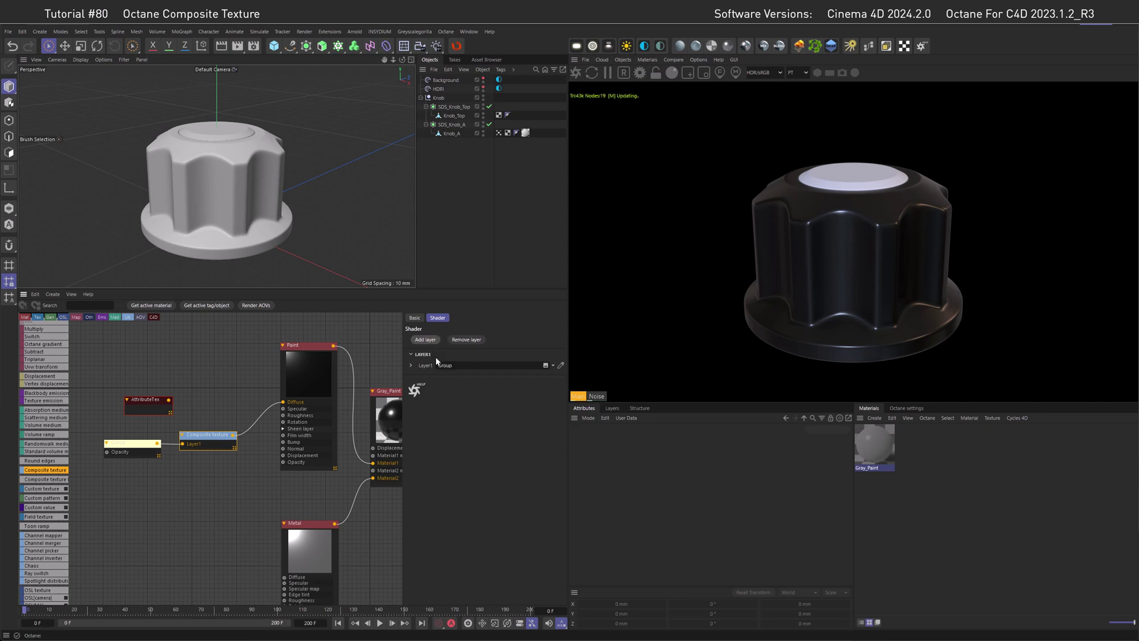
left_click_drag(117, 466, 117, 571)
middle_click_drag(116, 571, 202, 531)
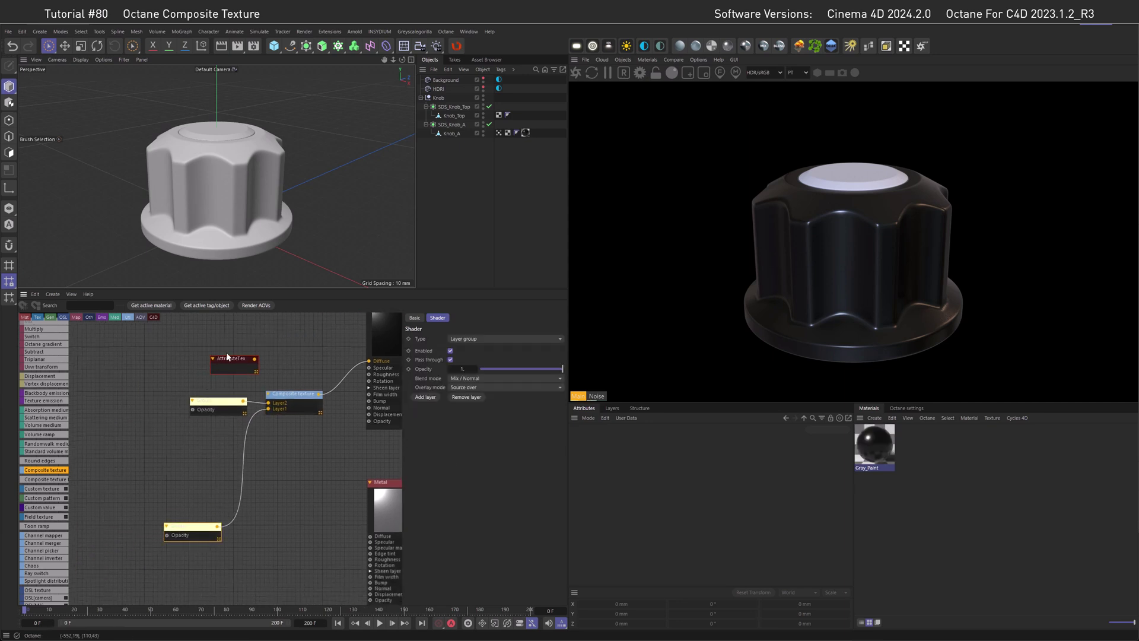
left_click_drag(230, 358, 100, 539)
middle_click_drag(153, 465, 170, 499)
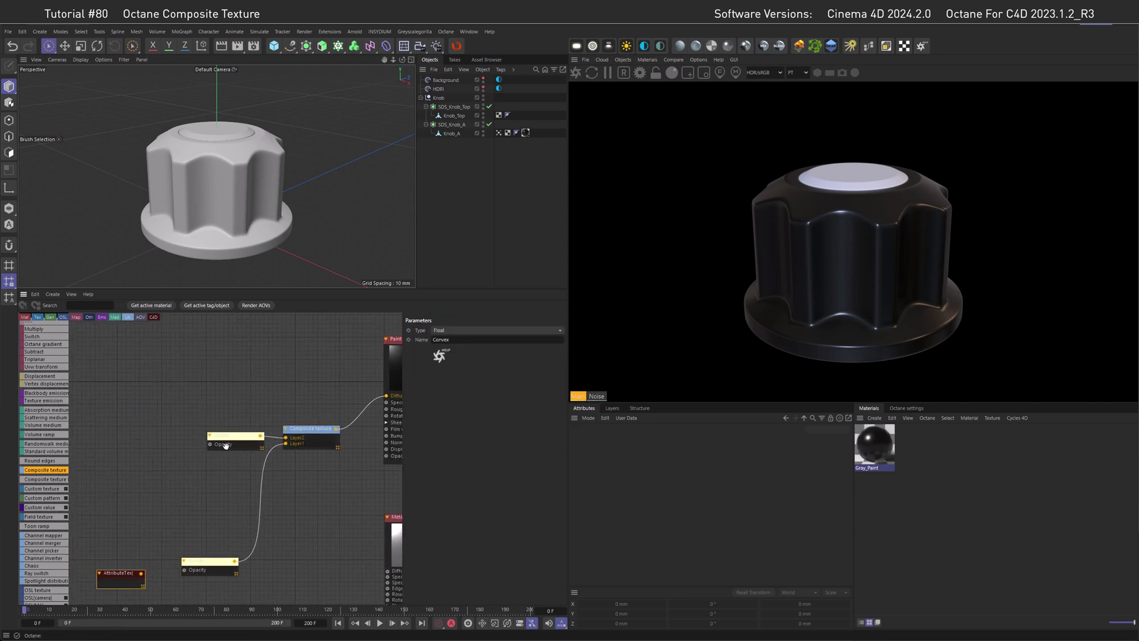
left_click_drag(229, 436, 226, 387)
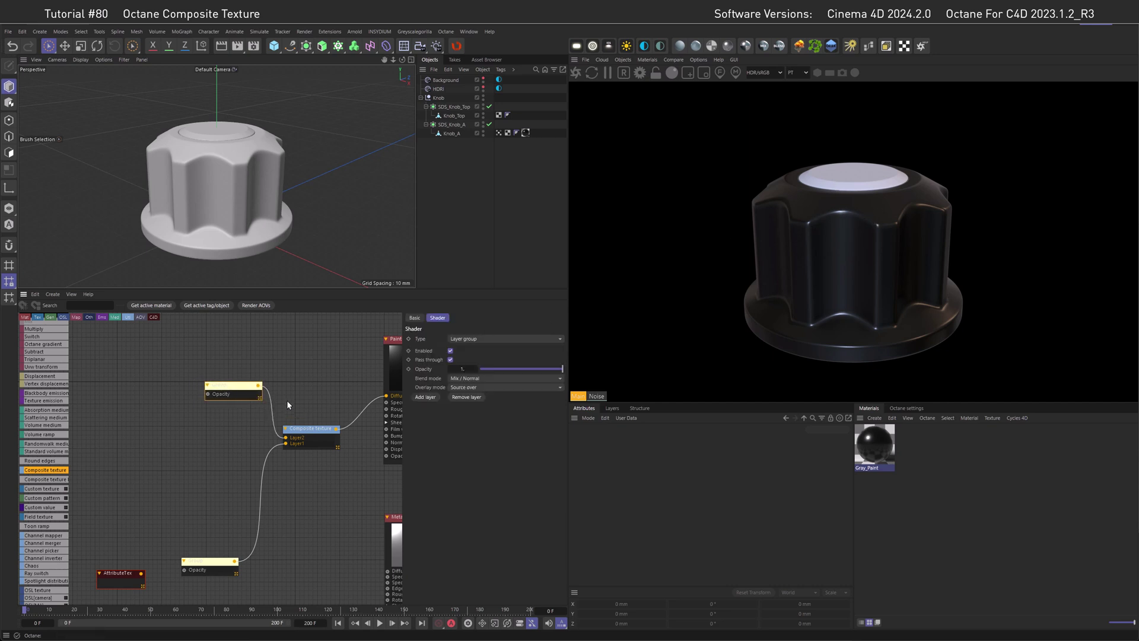
middle_click_drag(286, 400, 276, 369)
Give each of the two Group layers two composite texture layers
left_click(195, 535)
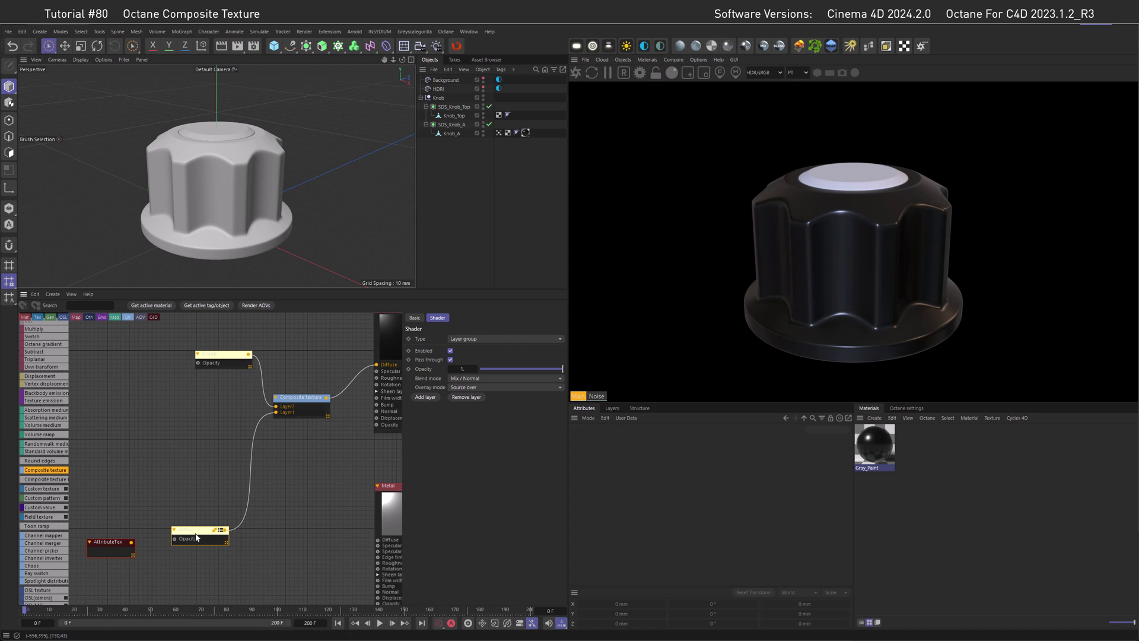
left_click(425, 398)
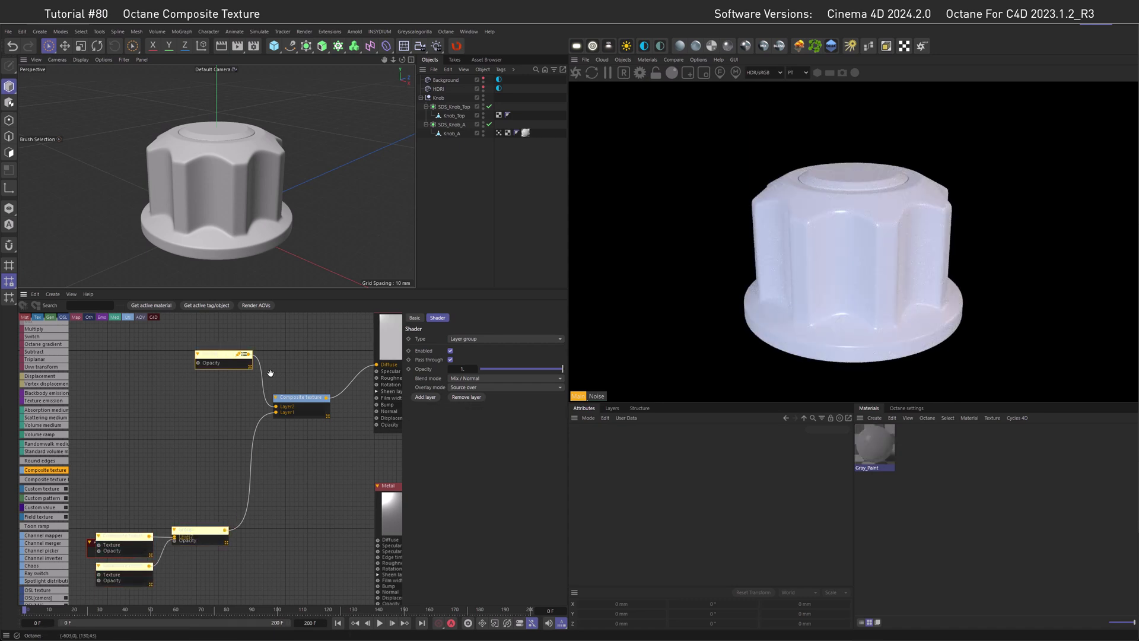
left_click(428, 397)
left_click(429, 397)
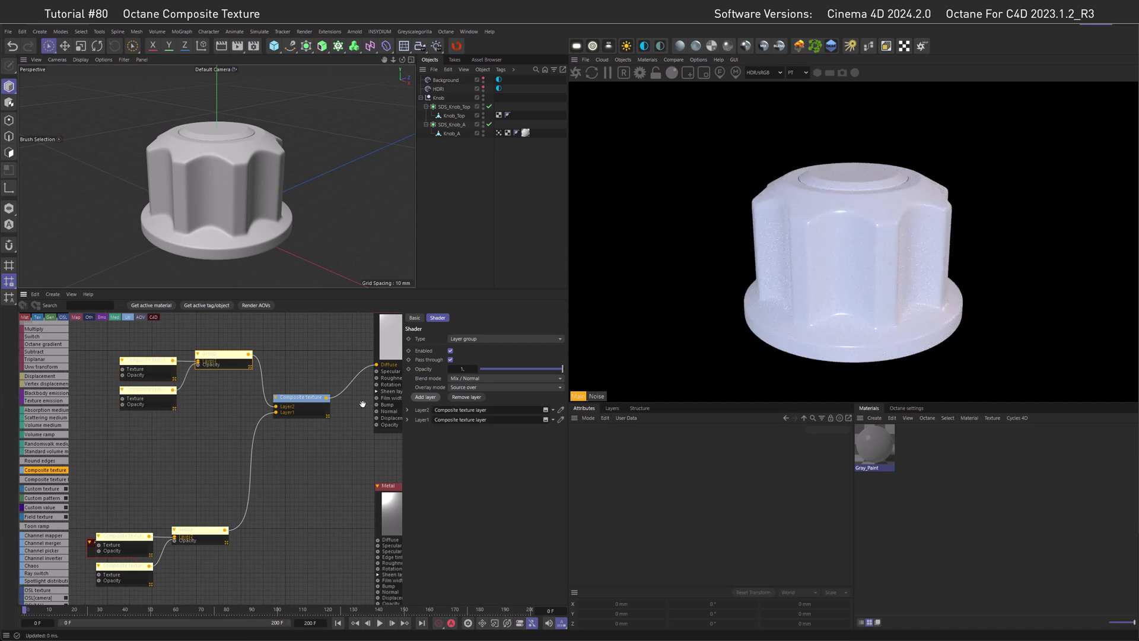
Wire AttributeTex into the lower group's bottom layer Texture and tidy the group node layout
middle_click_drag(159, 468, 248, 424)
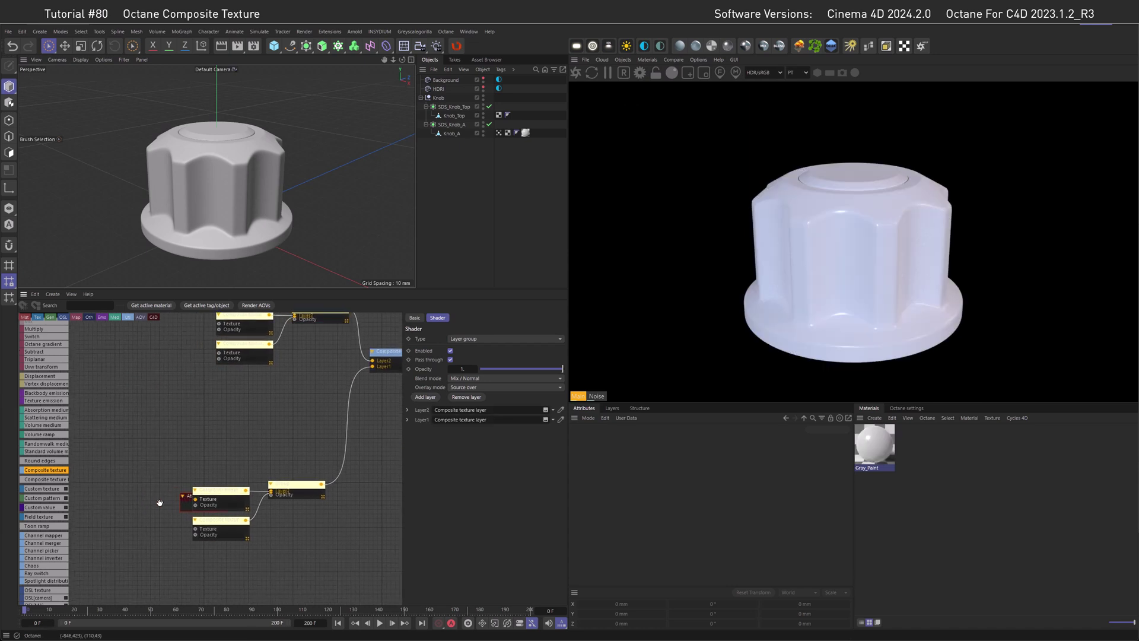
left_click_drag(186, 500, 195, 529)
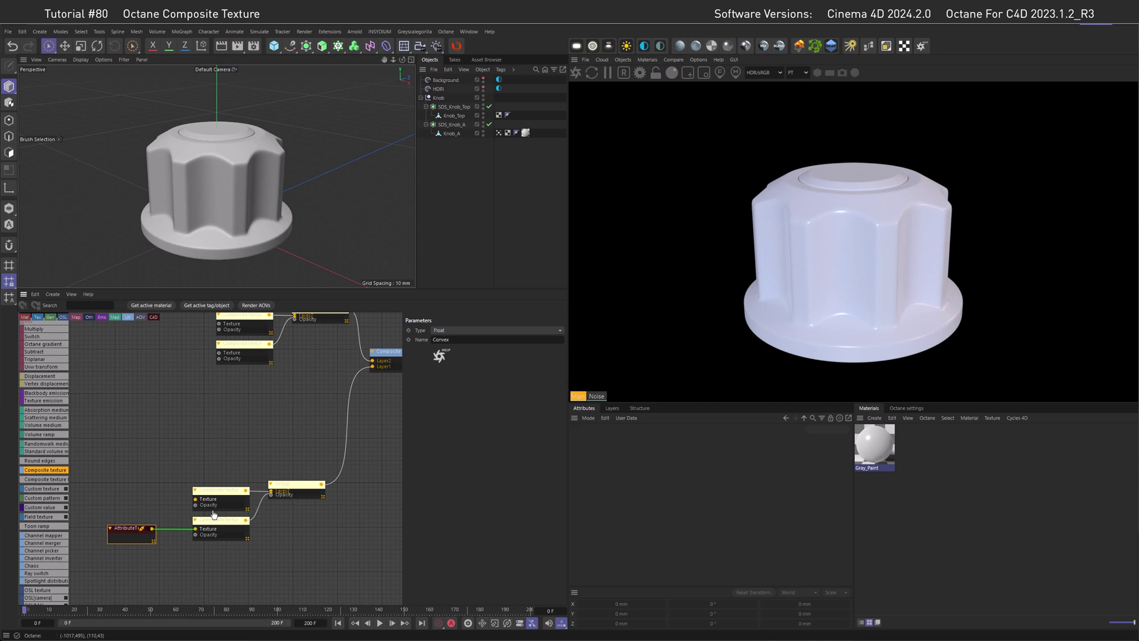
middle_click_drag(290, 437, 255, 494)
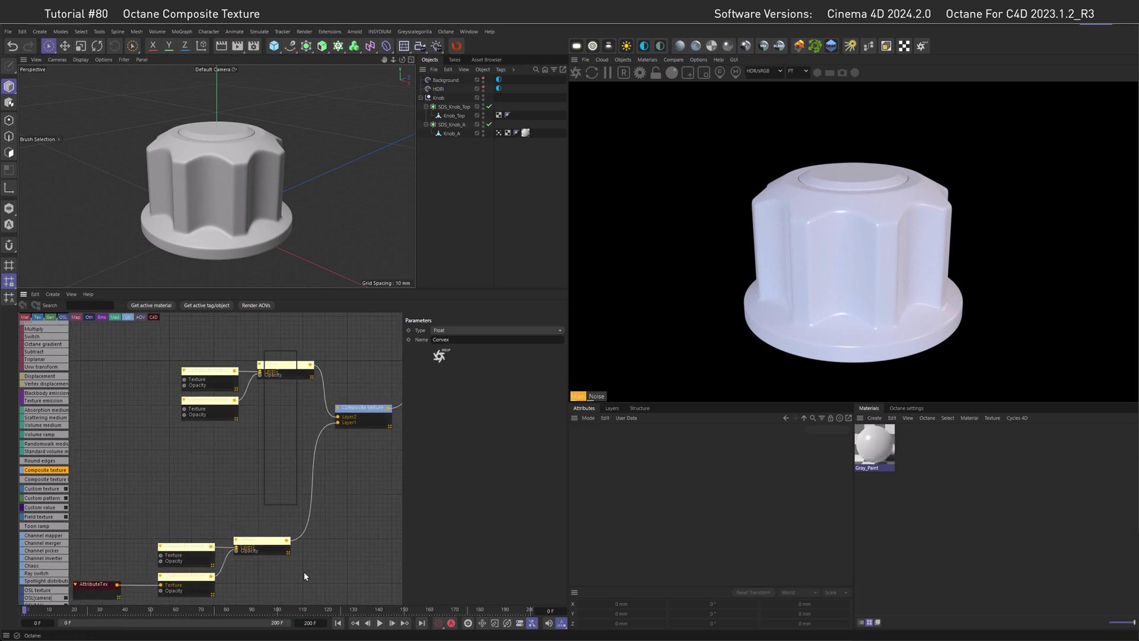
left_click(270, 542)
right_click(273, 544)
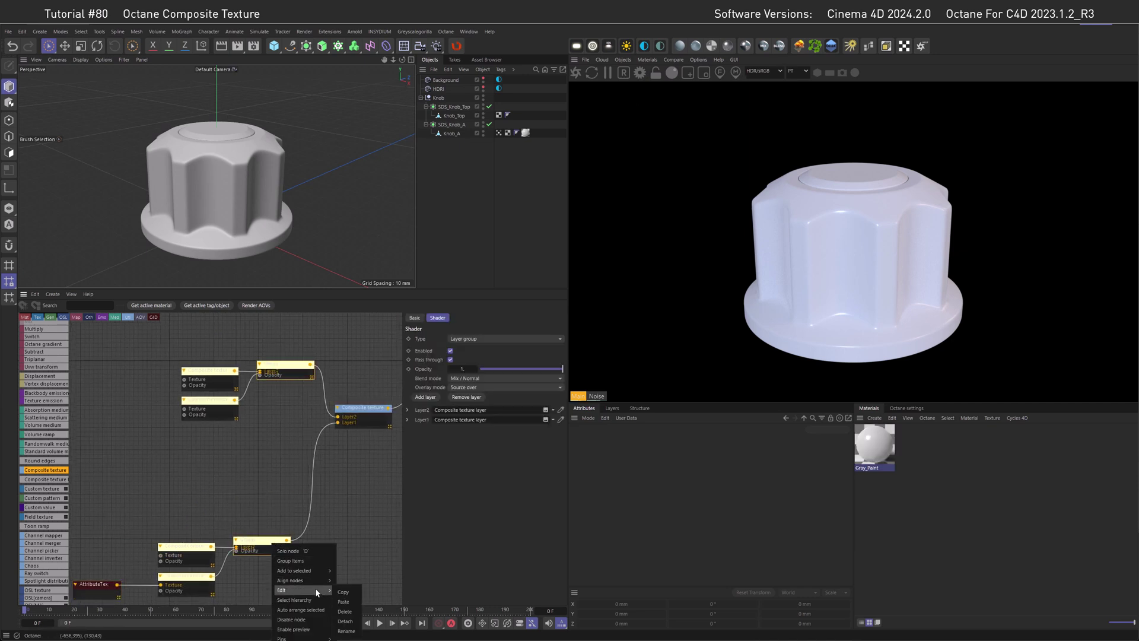
left_click(295, 561)
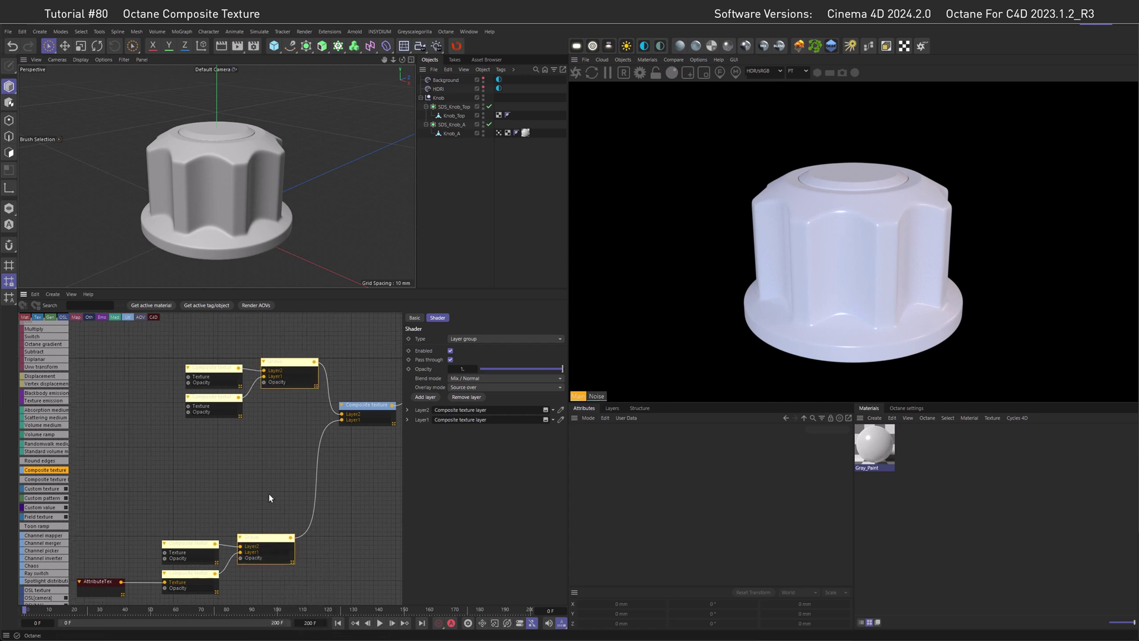
middle_click_drag(130, 508, 159, 492)
left_click_drag(159, 492, 272, 596)
left_click_drag(304, 532, 317, 534)
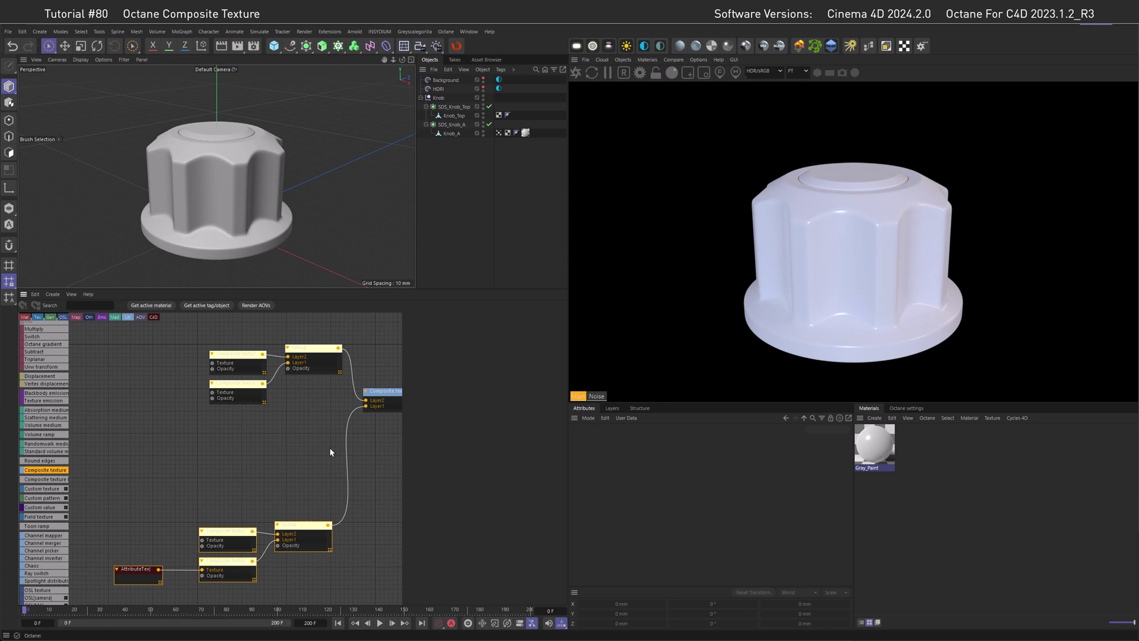
Add an Octane Noise node via NOI and feed it into the upper group's second layer Texture
middle_click_drag(270, 440, 308, 461)
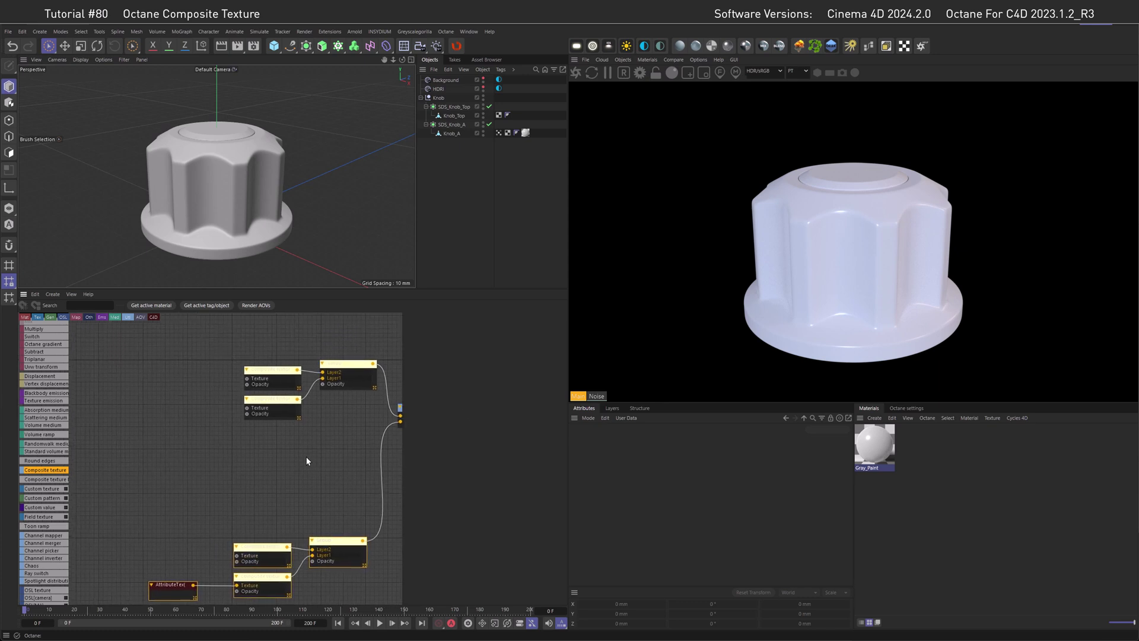
left_click(183, 389)
type("NOI")
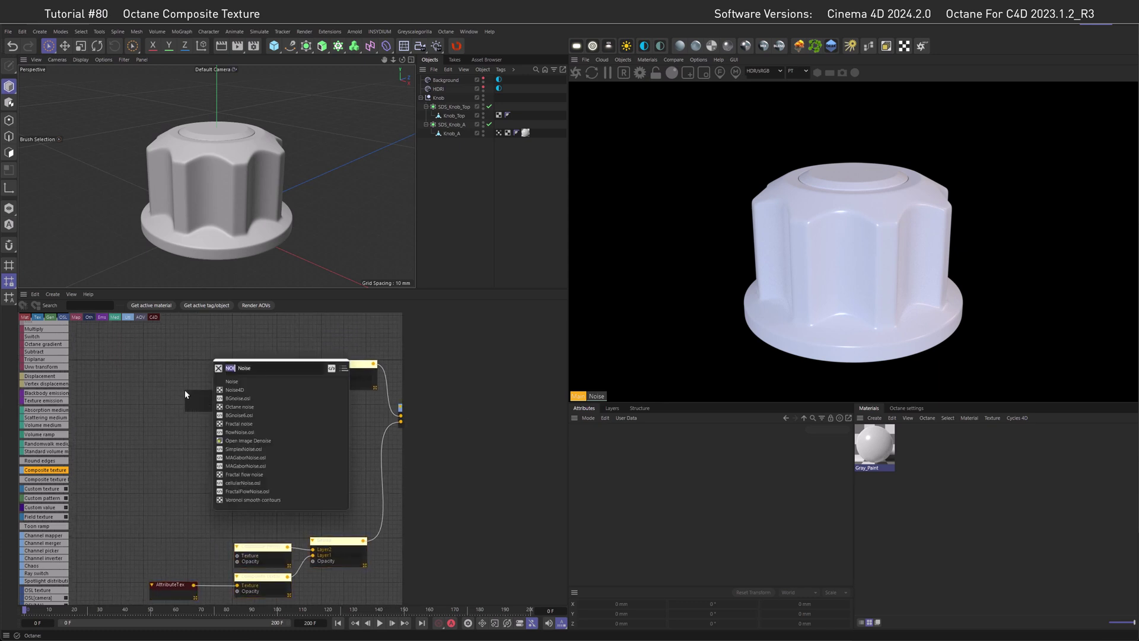
left_click(248, 407)
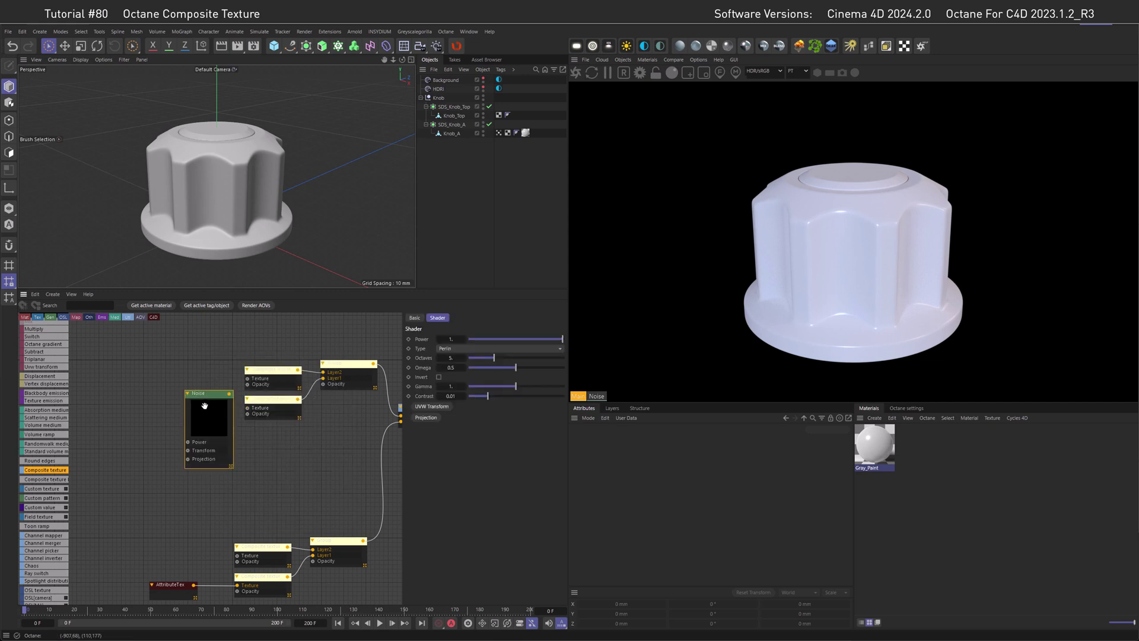
left_click_drag(232, 397, 249, 411)
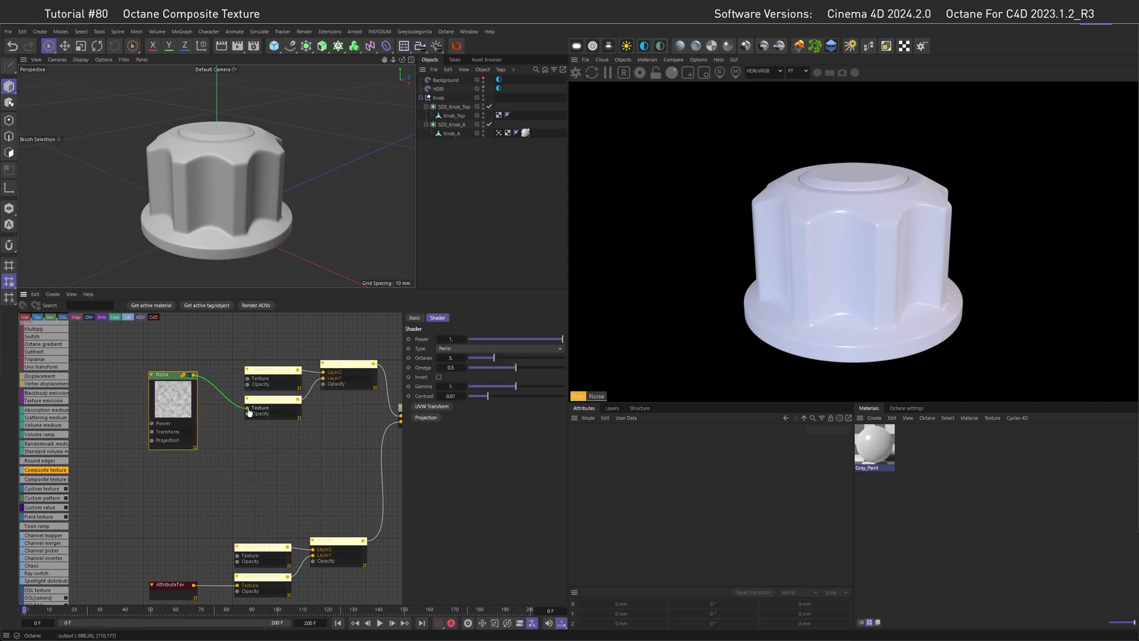
left_click_drag(185, 395, 218, 425)
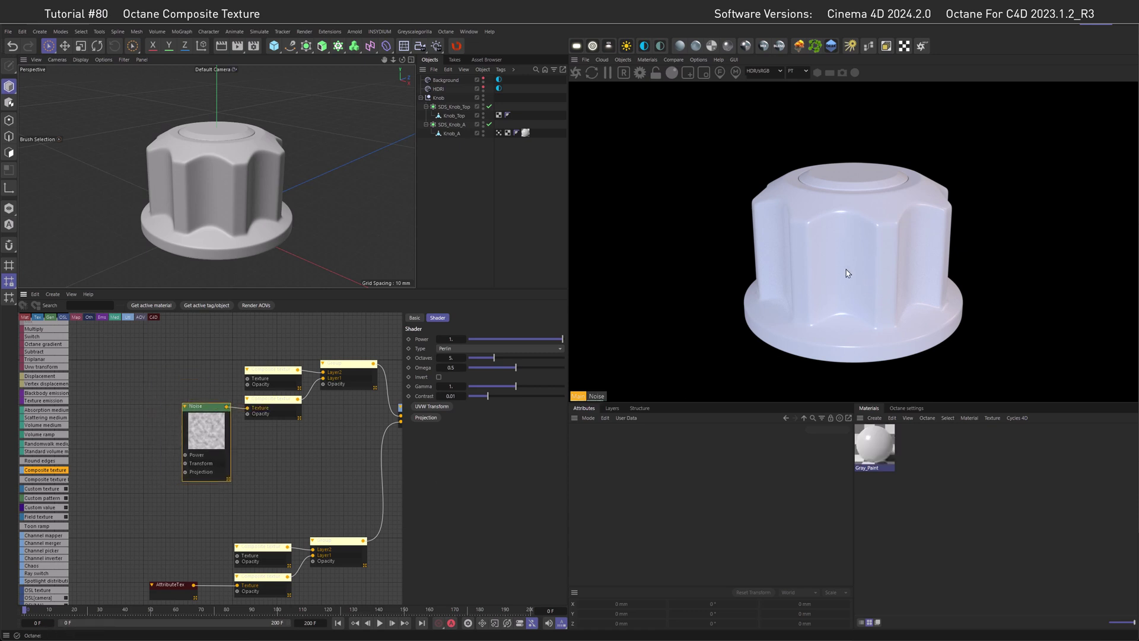
Set the upper group's first layer opacity to 0 and orbit to inspect the cloudy knob
left_click(280, 375)
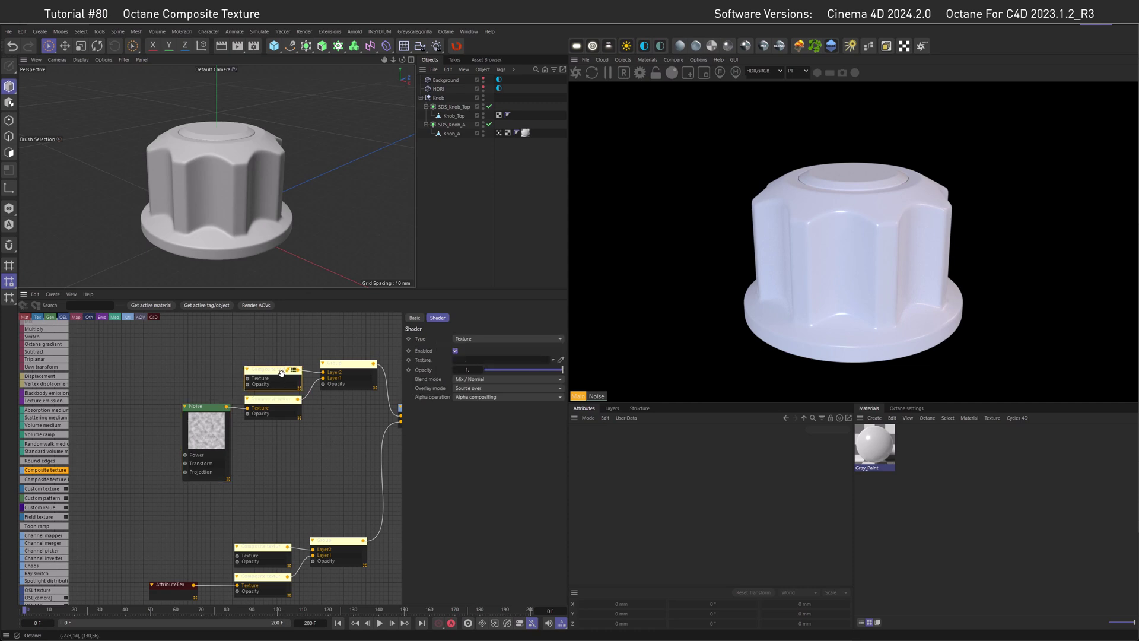
left_click_drag(492, 372, 484, 372)
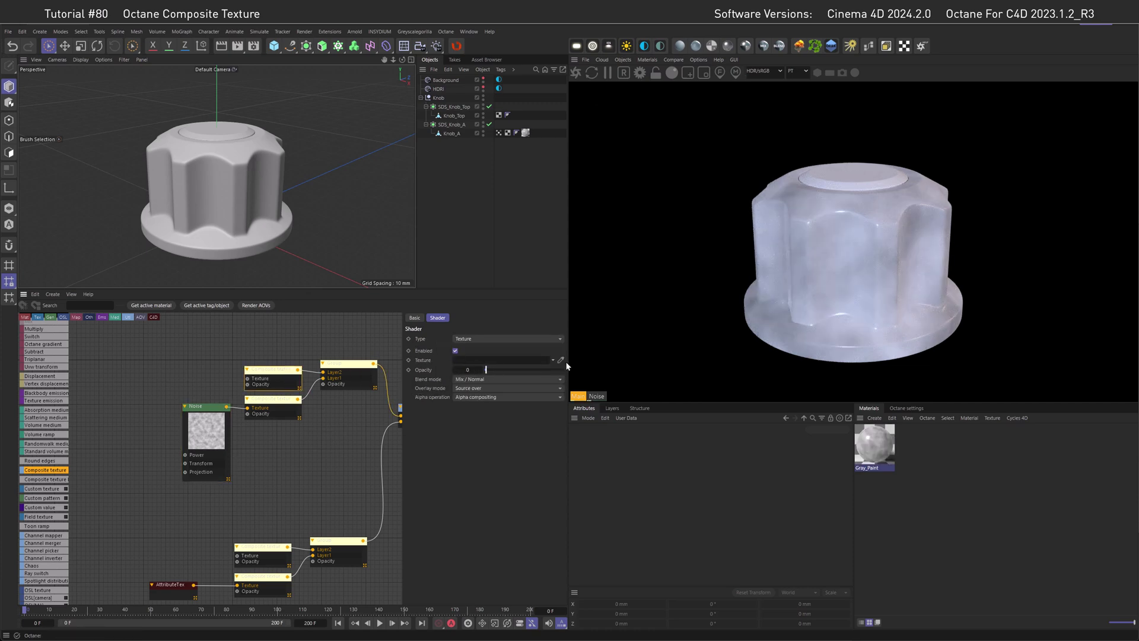
left_click_drag(825, 247, 801, 234, "alt")
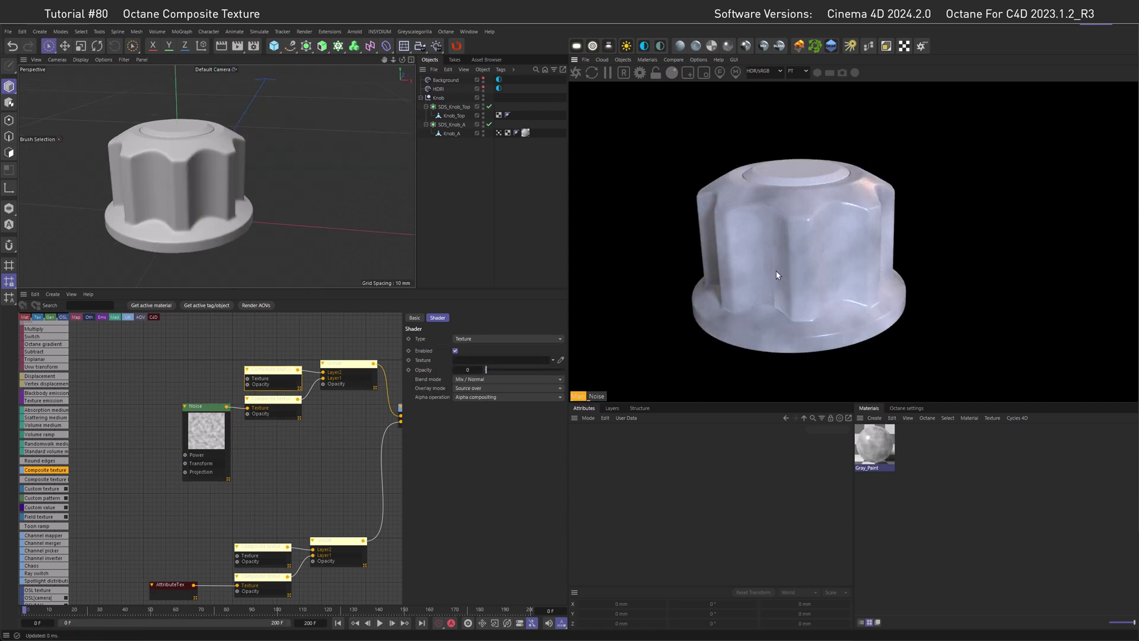
left_click_drag(778, 287, 775, 254, "alt")
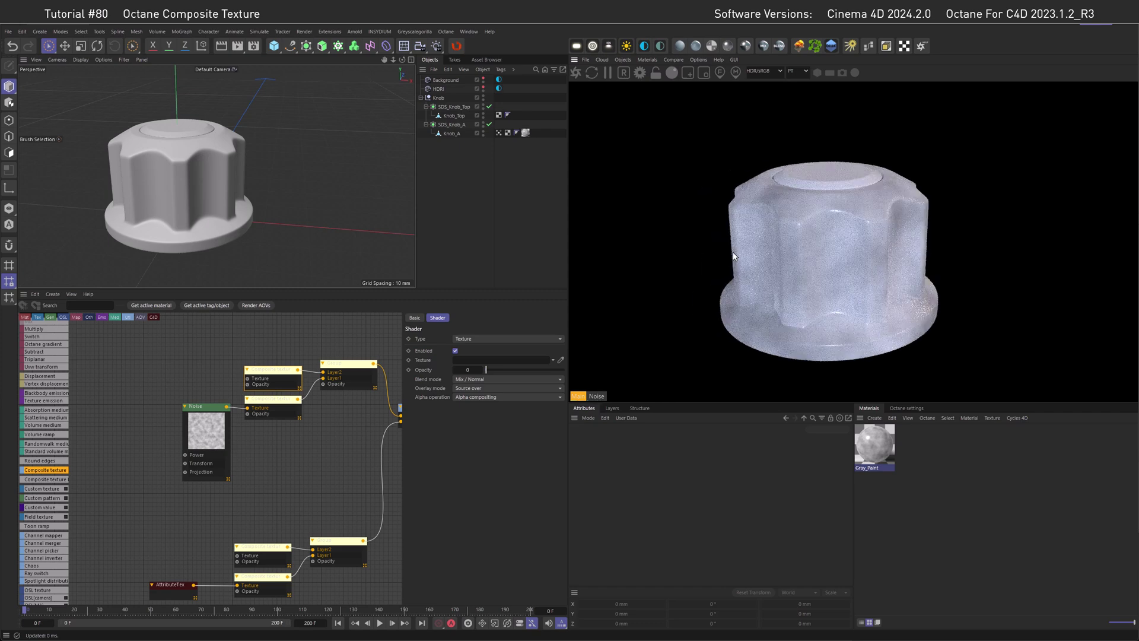
Give the Noise a Texture Projection set to XYZ to UVW with locked scale 0.1
left_click(197, 444)
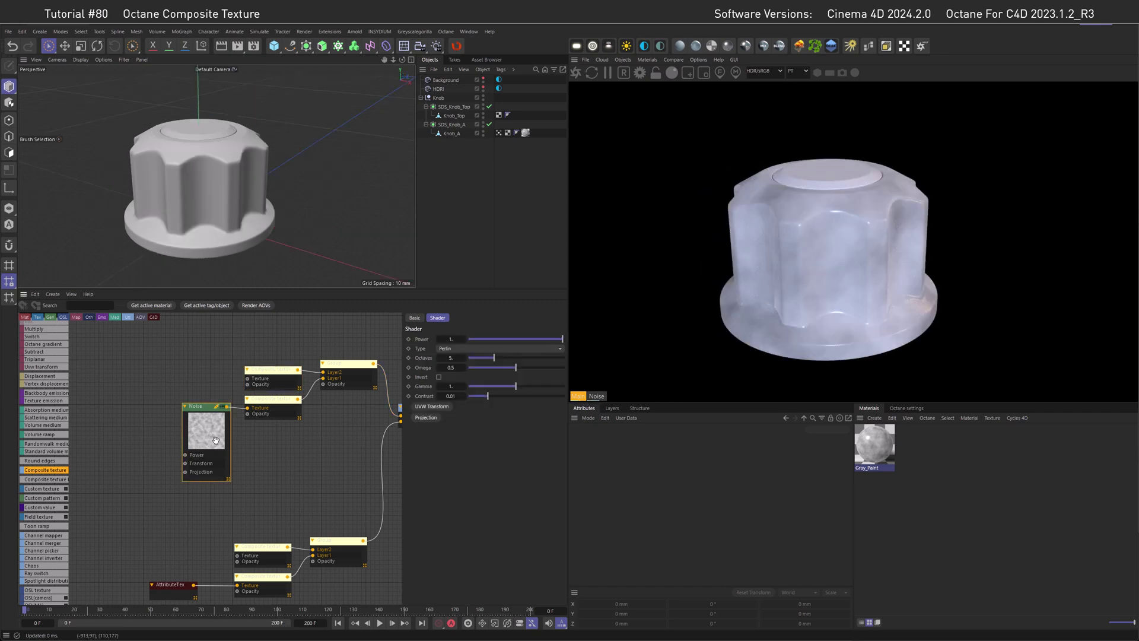
left_click(425, 417)
left_click(149, 481)
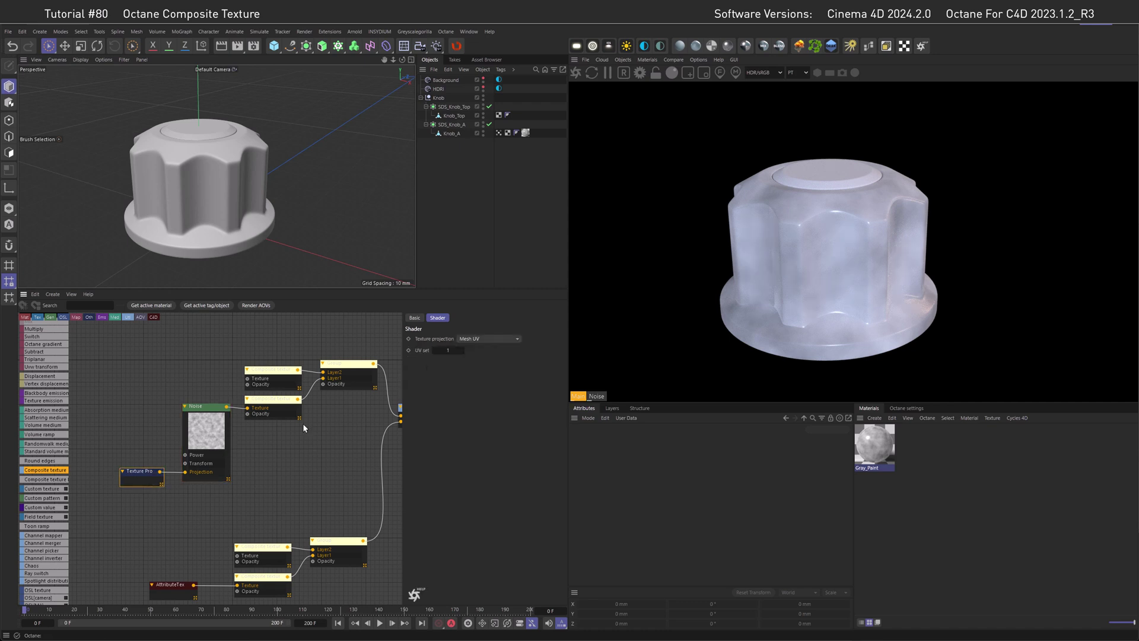
left_click(467, 340)
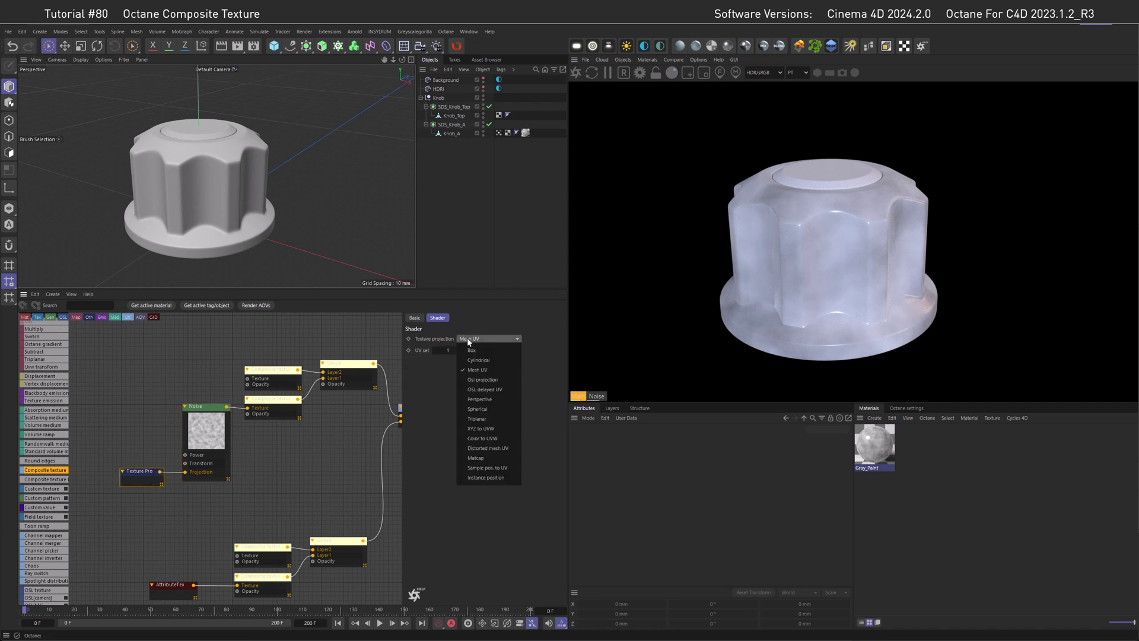
left_click(481, 429)
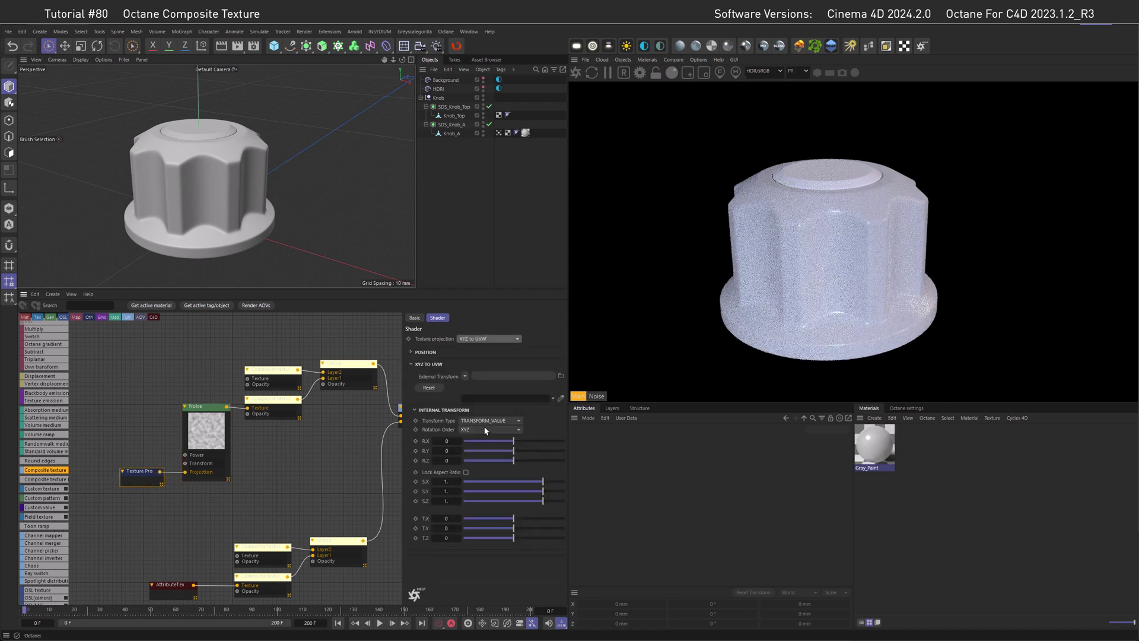
left_click(466, 473)
left_click(448, 481)
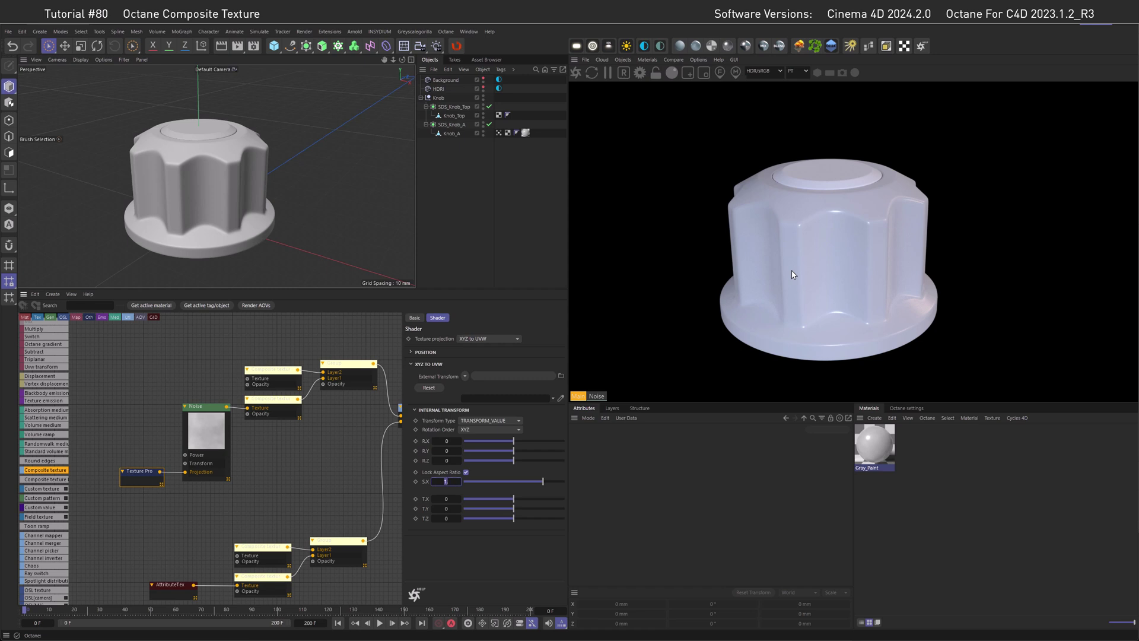
type("0.1")
key("Return")
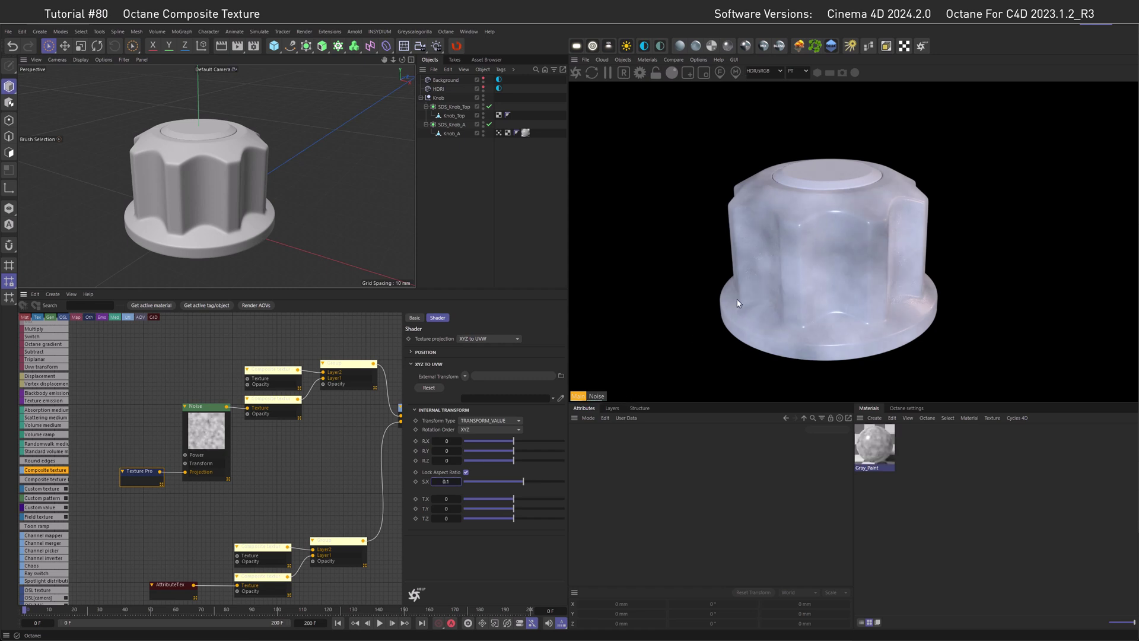
Change the upper composite texture layer's type to Map range
left_click(261, 546)
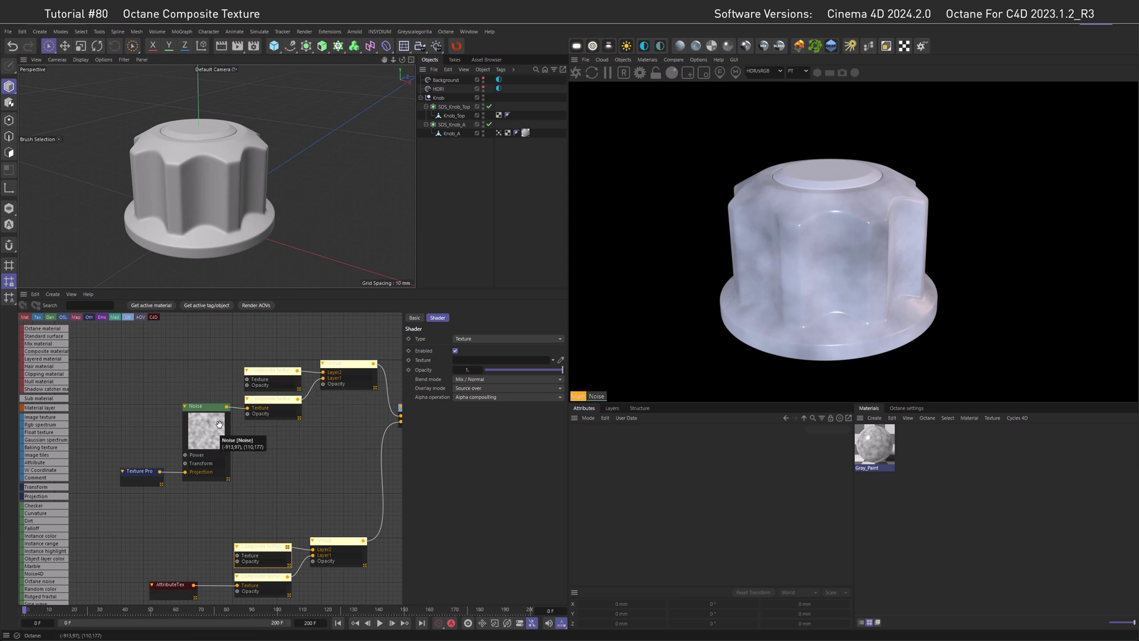
left_click(269, 372)
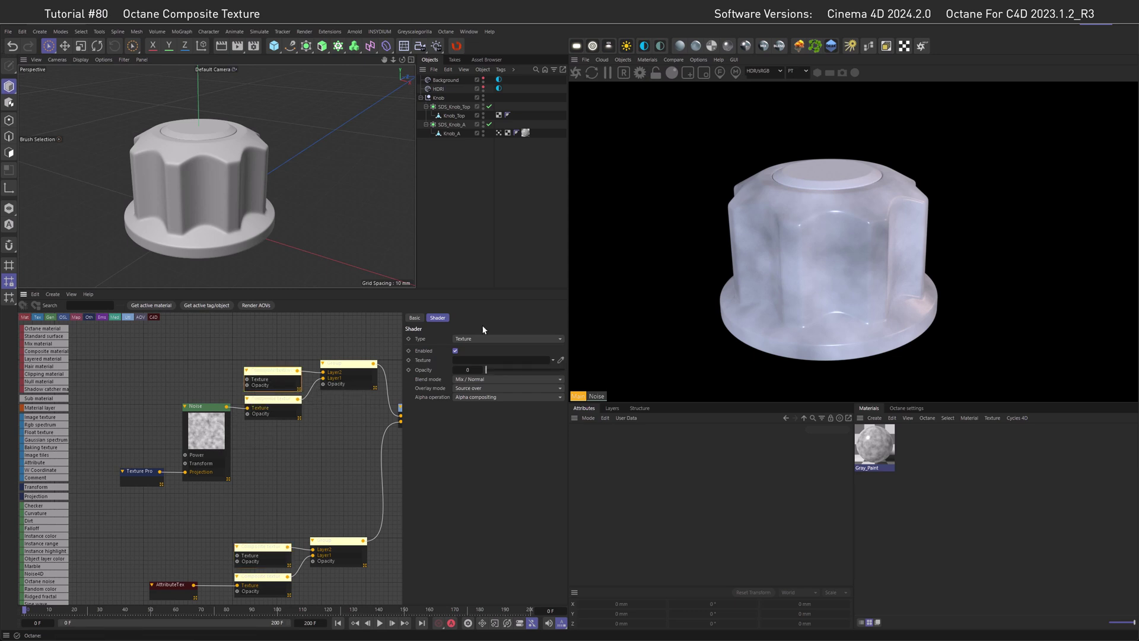
left_click(497, 339)
left_click(496, 554)
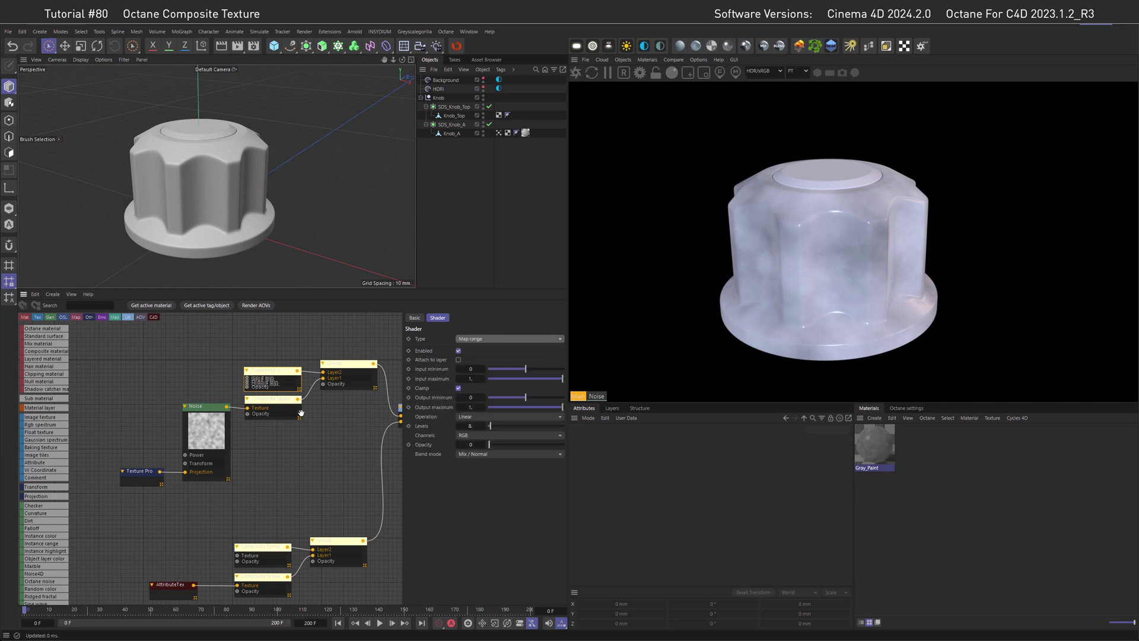
right_click(276, 352)
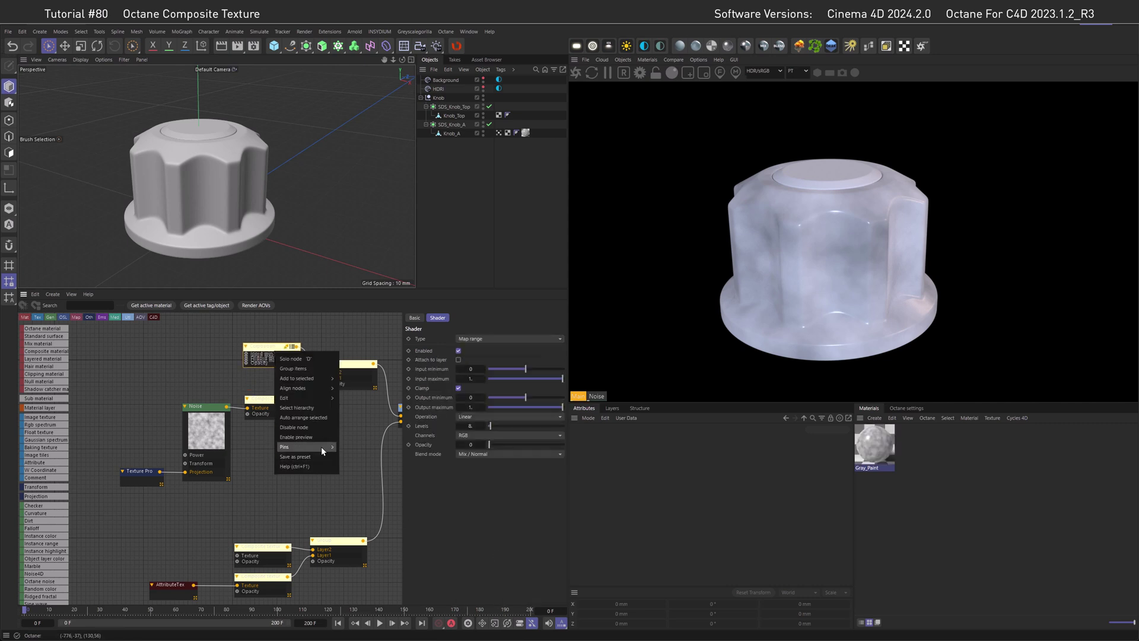
left_click(371, 459)
Change the lower texture layer's type to Apply gamma curve and select its group
middle_click_drag(304, 517, 298, 441)
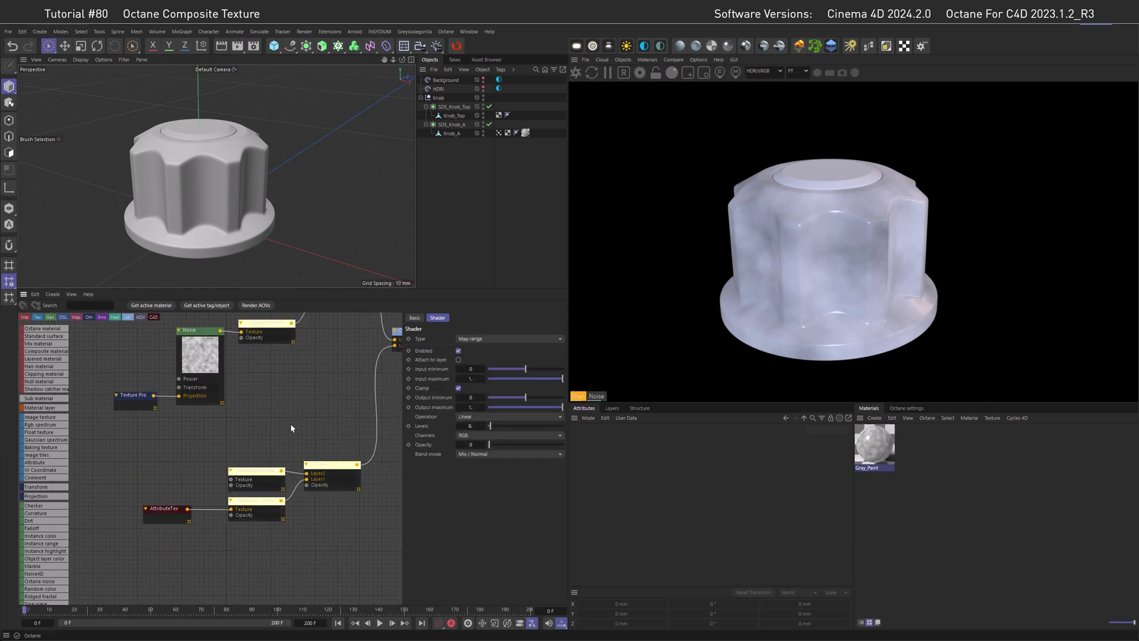
left_click(265, 477)
left_click(462, 341)
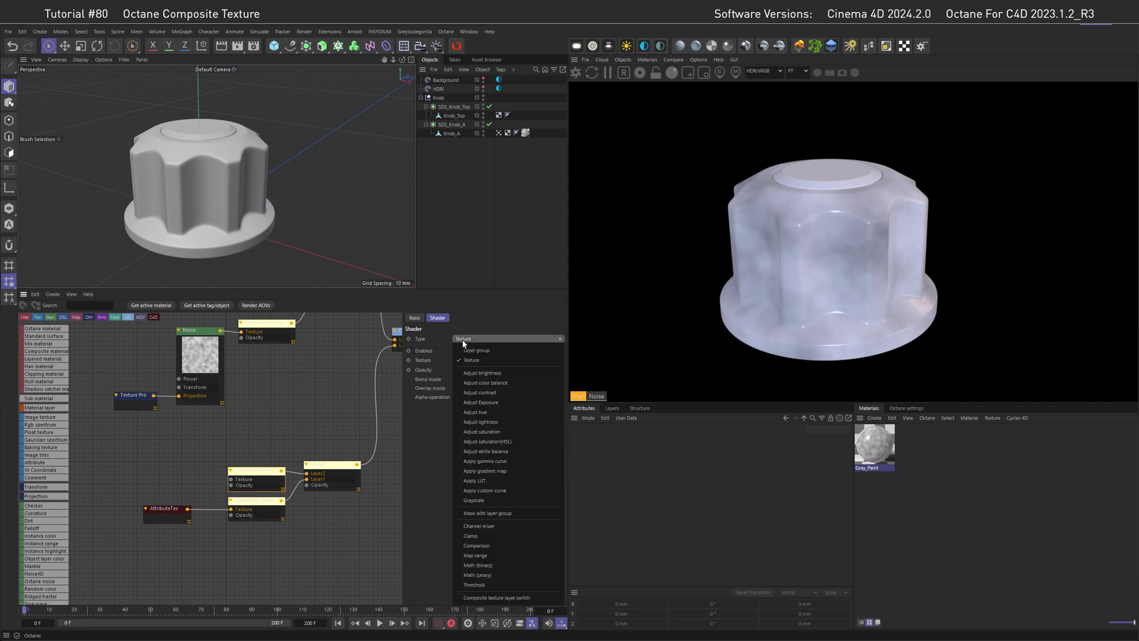
left_click(486, 461)
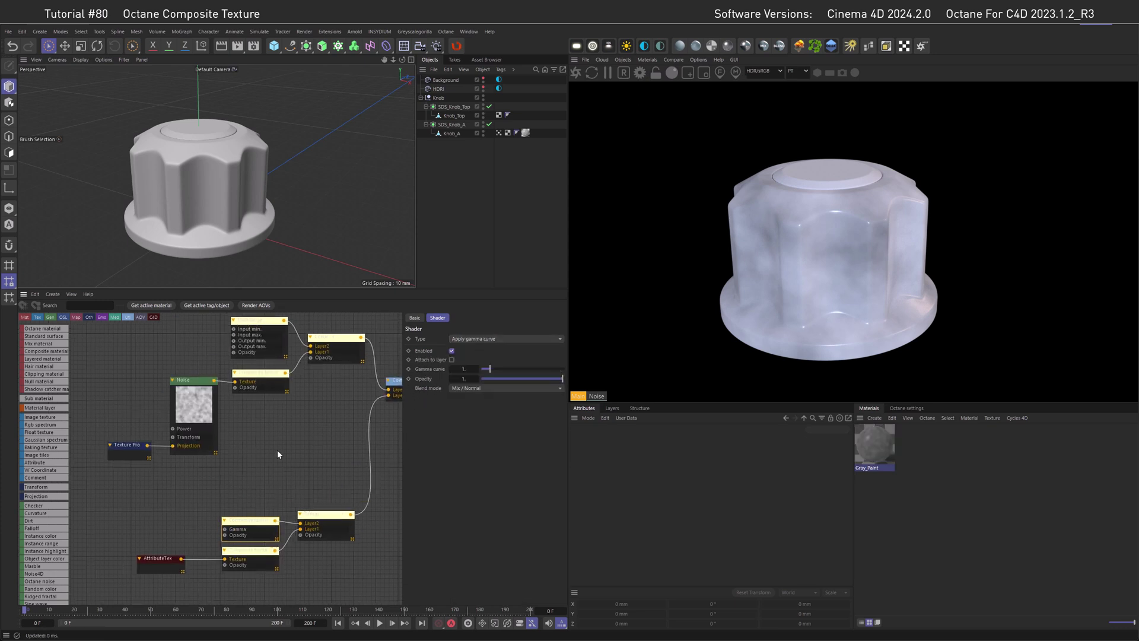
left_click(315, 353)
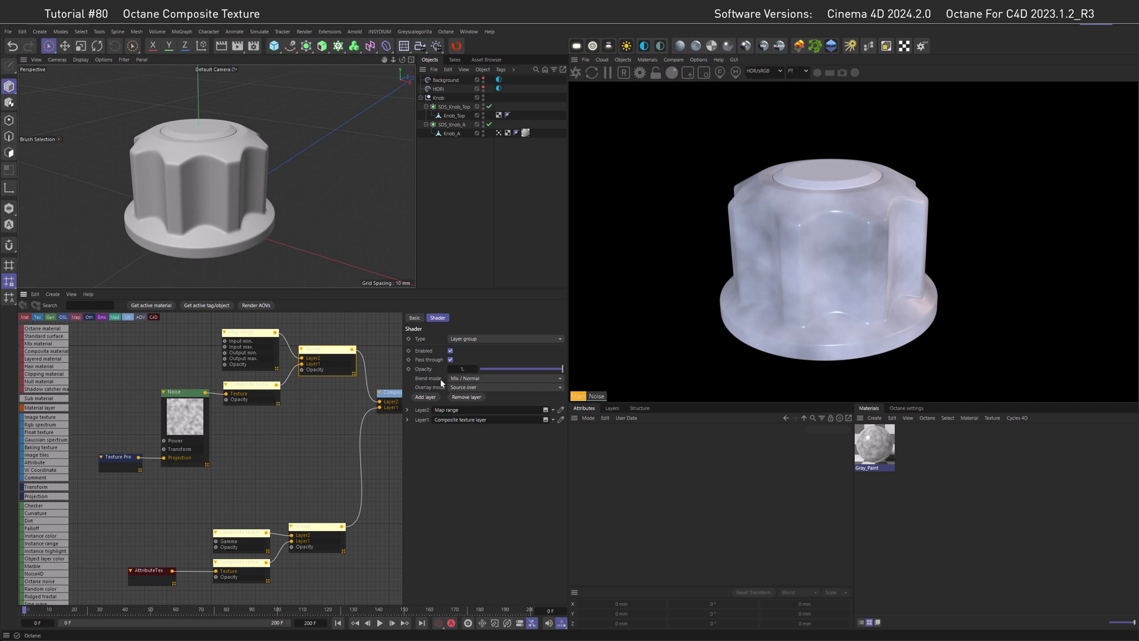
Set the layer group blend to Hard mix and give the Noise 8 octaves and omega 0.75
left_click(458, 379)
left_click(472, 629)
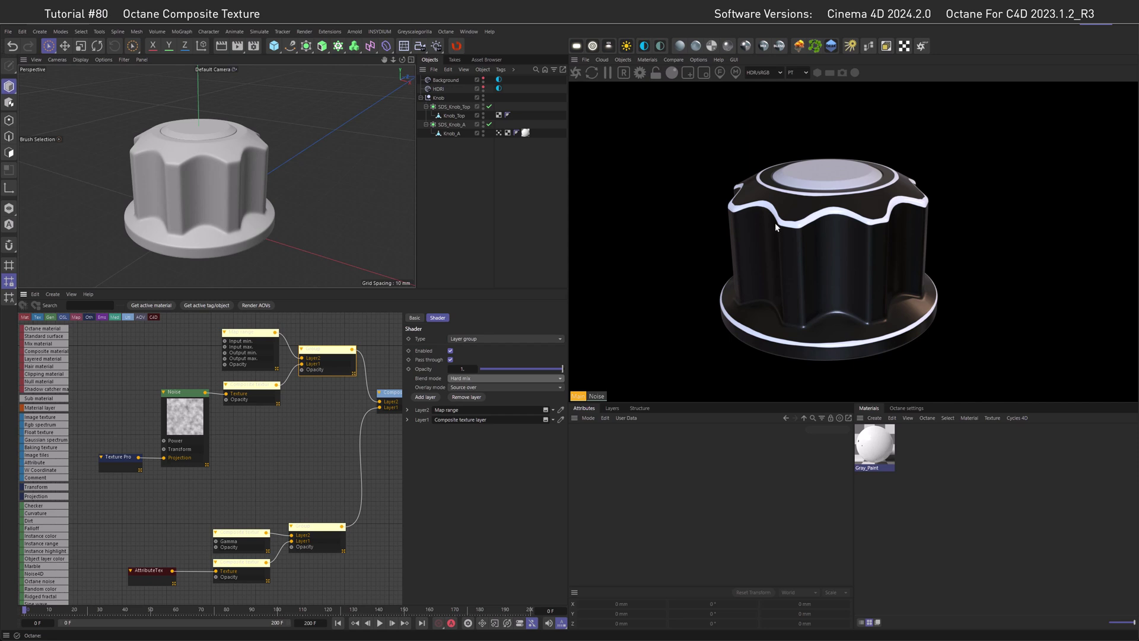
left_click(185, 403)
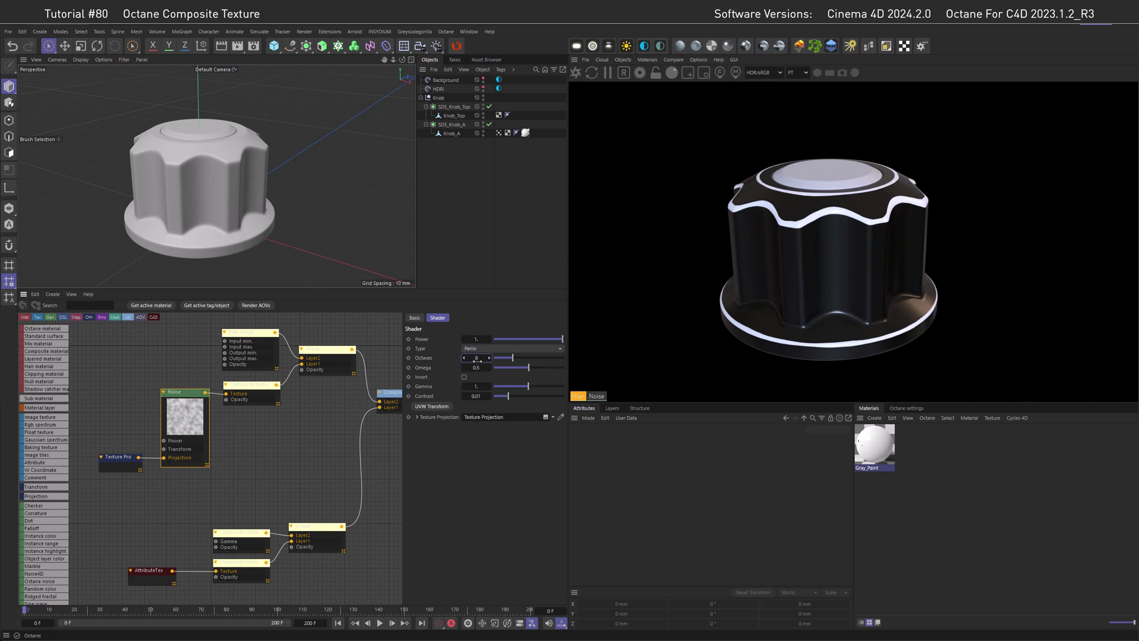
left_click_drag(476, 360, 476, 361)
left_click(477, 367)
type("0.75")
key("Return")
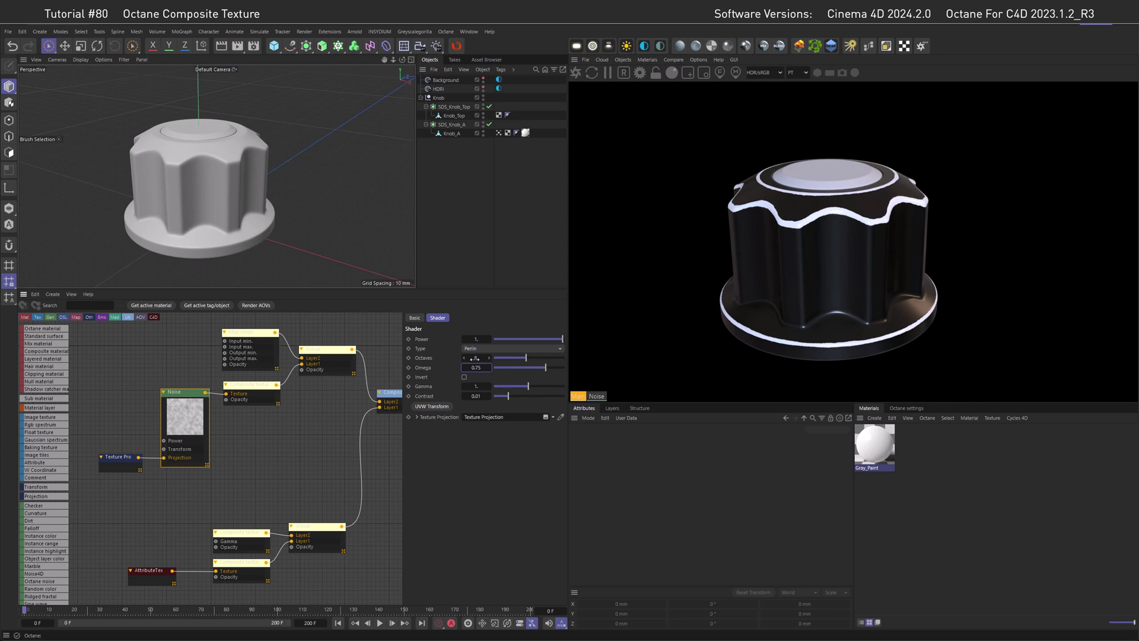
Make the Map range layer fully opaque with opacity 1 and a negative output minimum
left_click(252, 334)
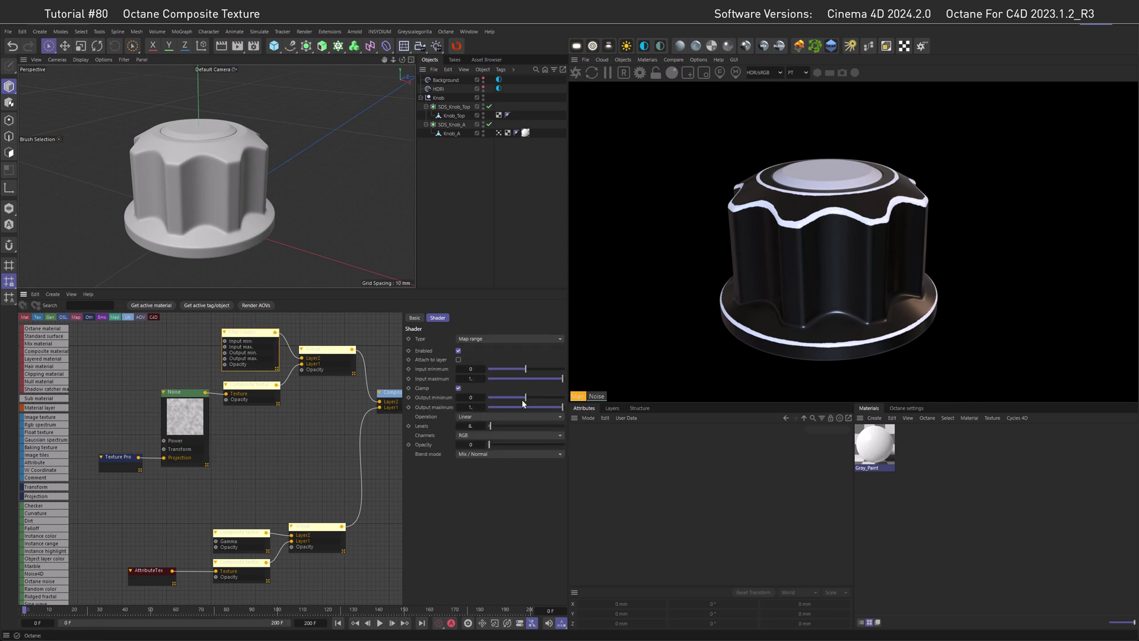
left_click_drag(525, 400, 507, 399)
left_click_drag(490, 445, 564, 445)
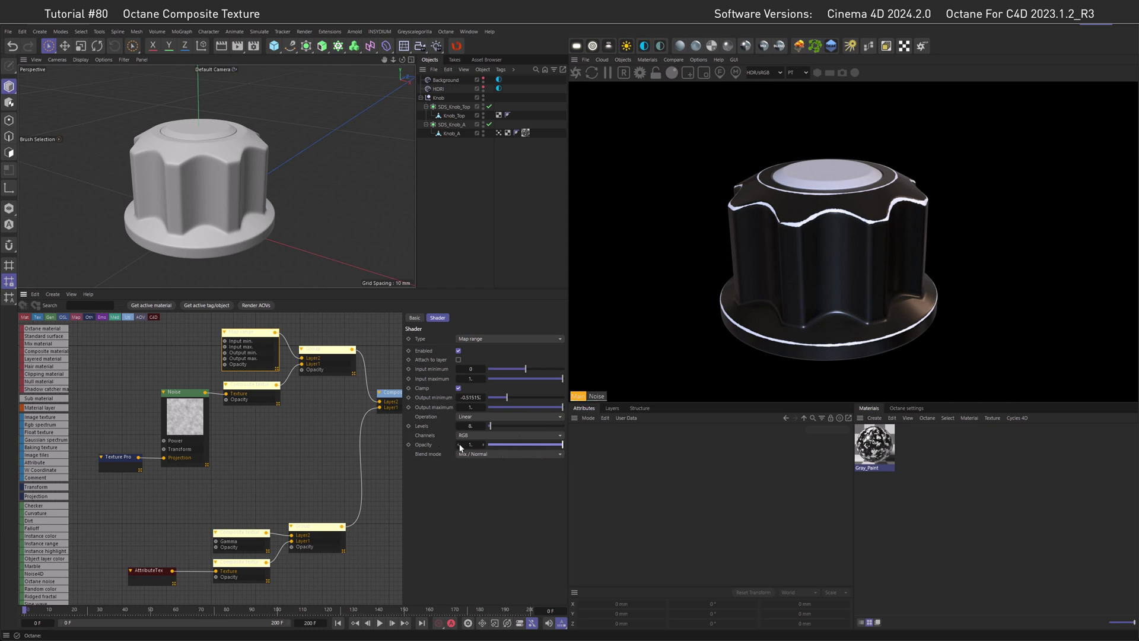
left_click_drag(507, 401, 501, 404)
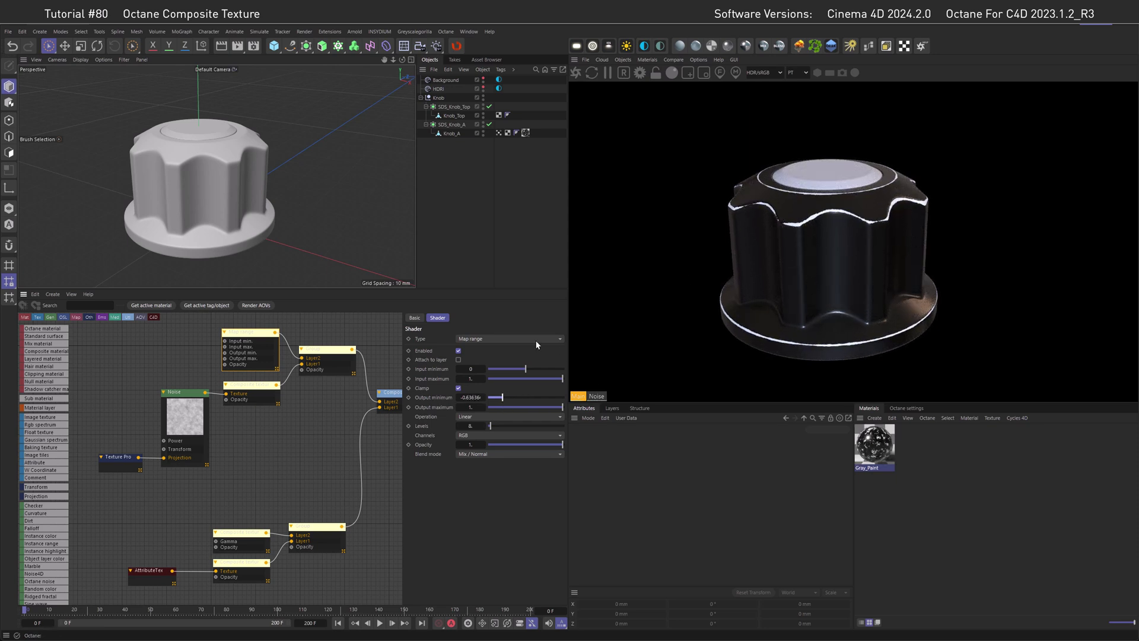
left_click_drag(502, 397, 500, 398)
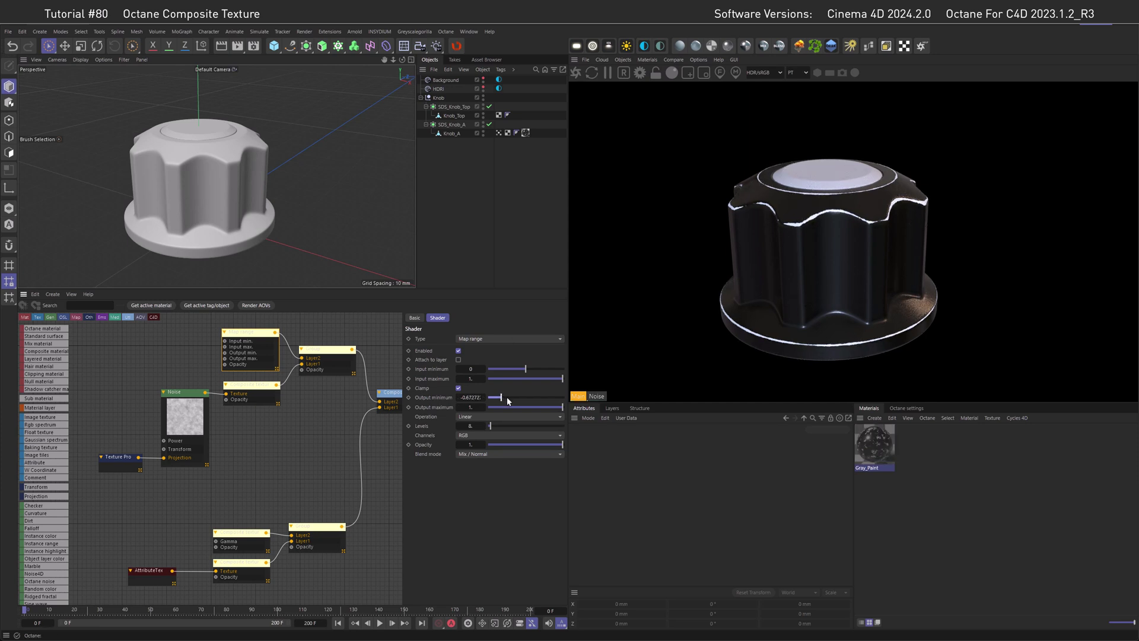
Raise the gamma curve to 2.583 and lower the Map range output minimum to about -0.042
left_click(237, 539)
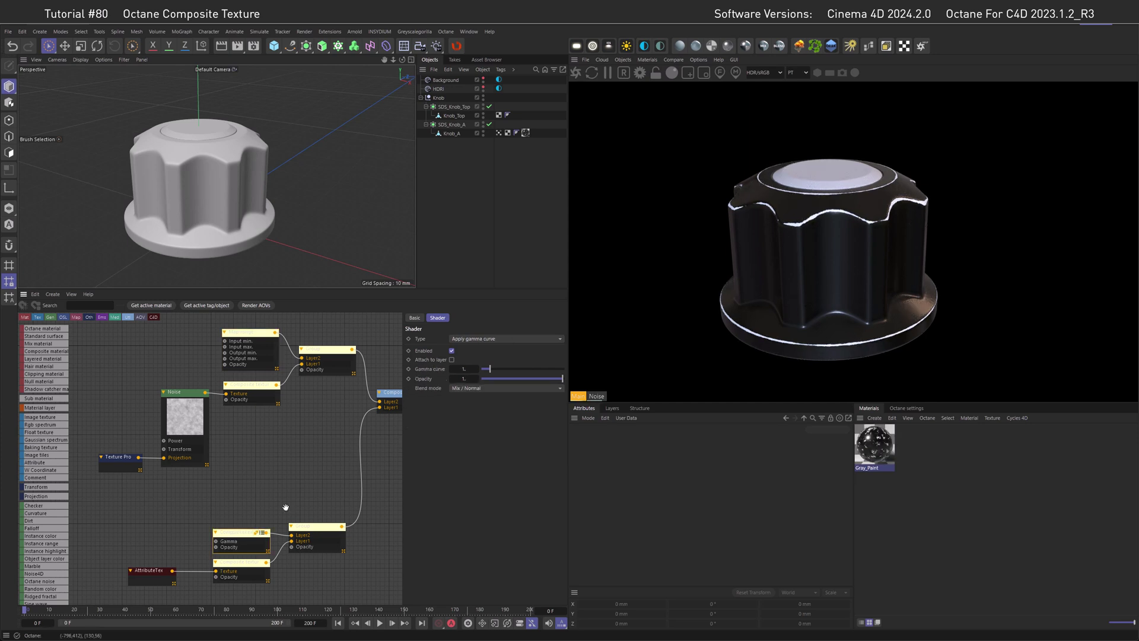
mouse_move(489, 369)
left_mouse_down()
mouse_move(524, 372)
mouse_move(503, 372)
left_mouse_up()
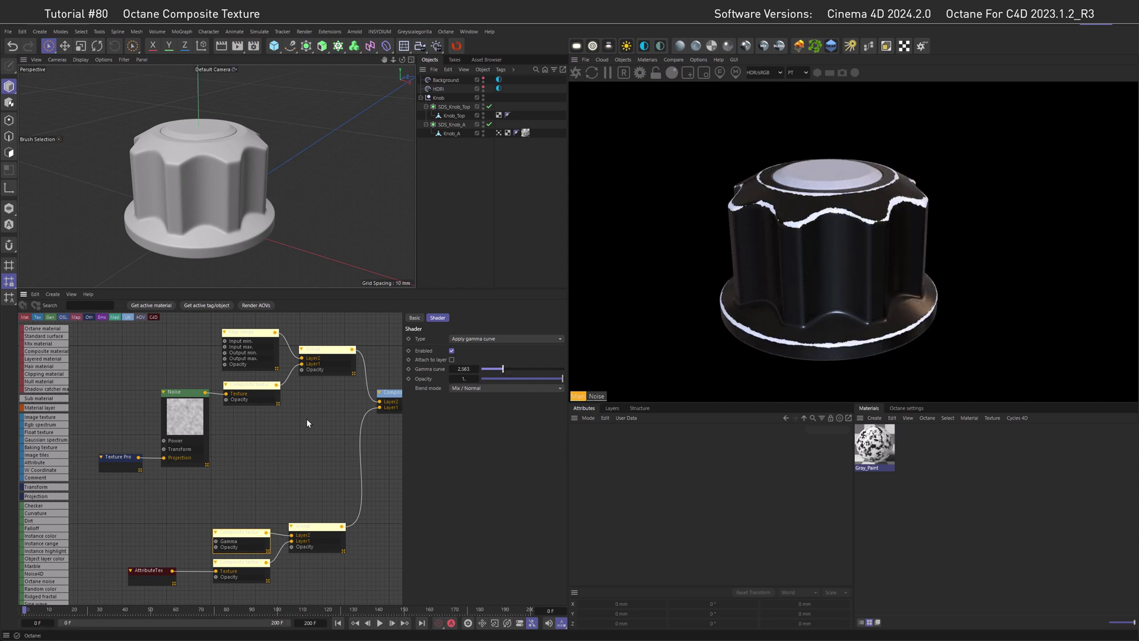
left_click(265, 358)
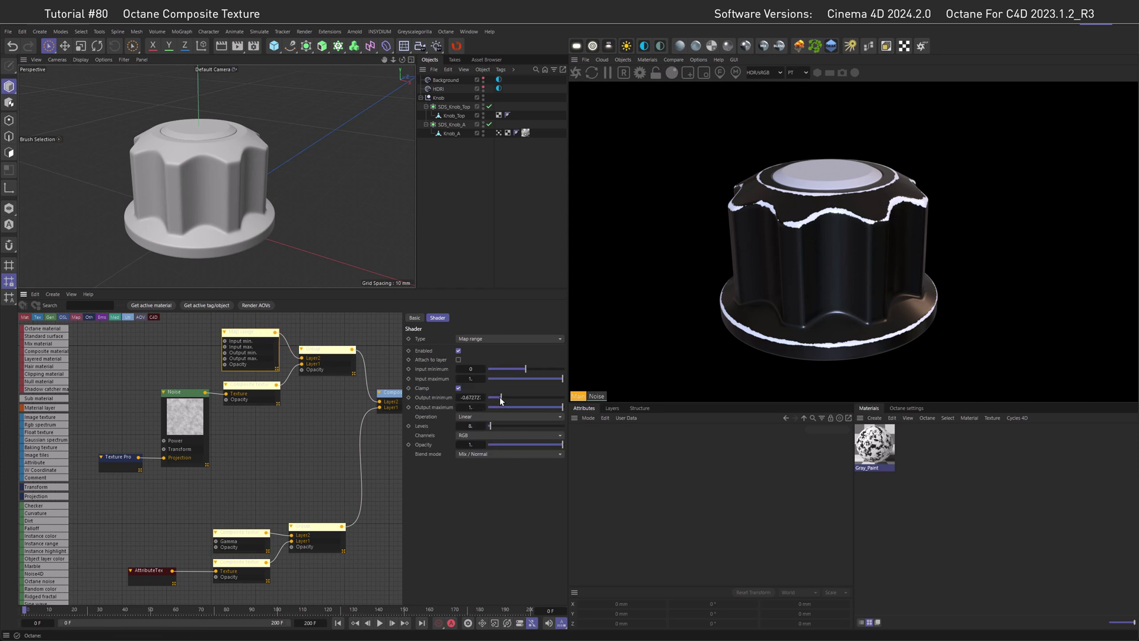
left_click_drag(500, 400, 495, 400)
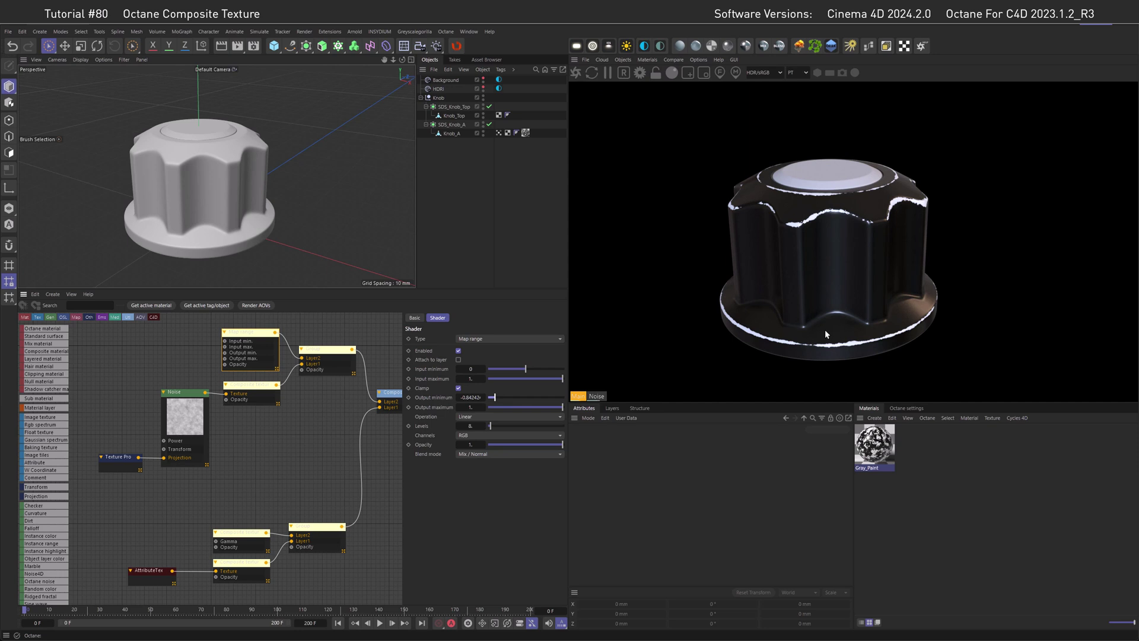
Wire the Composite texture output into Gray_Paint's Material2 mask input
left_click(354, 422)
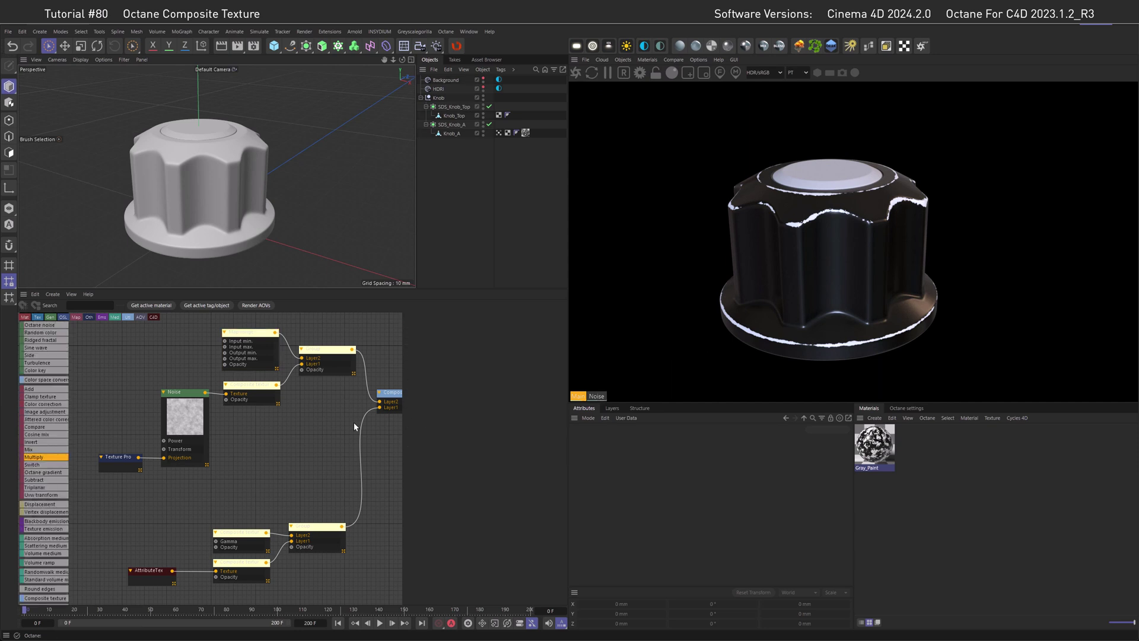
middle_click_drag(360, 422, 190, 457)
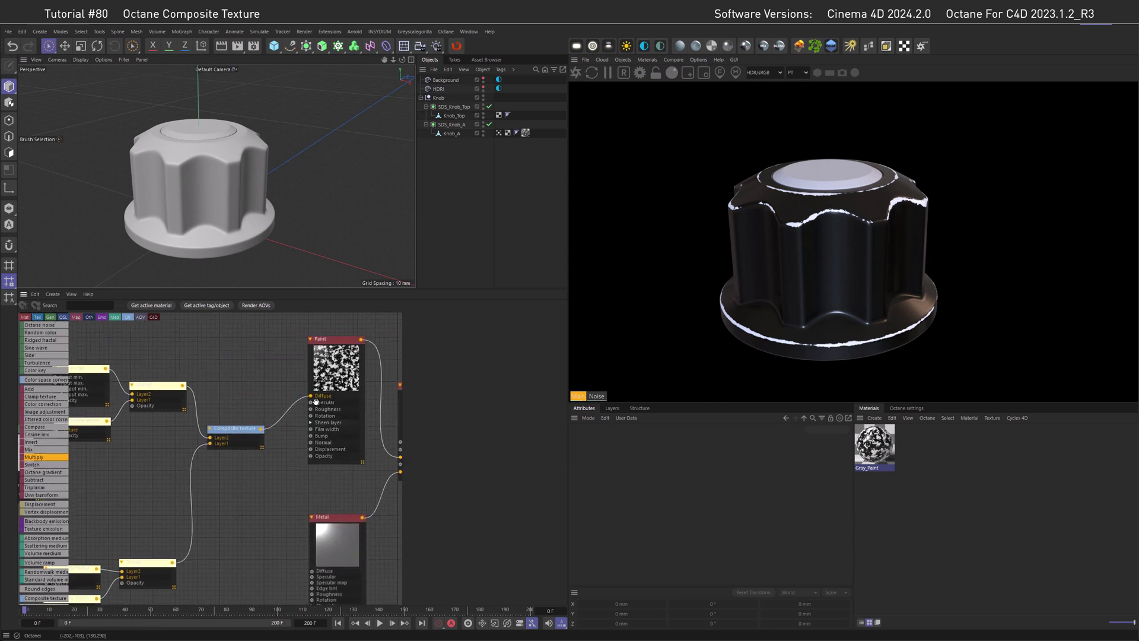
middle_click_drag(318, 418, 274, 395)
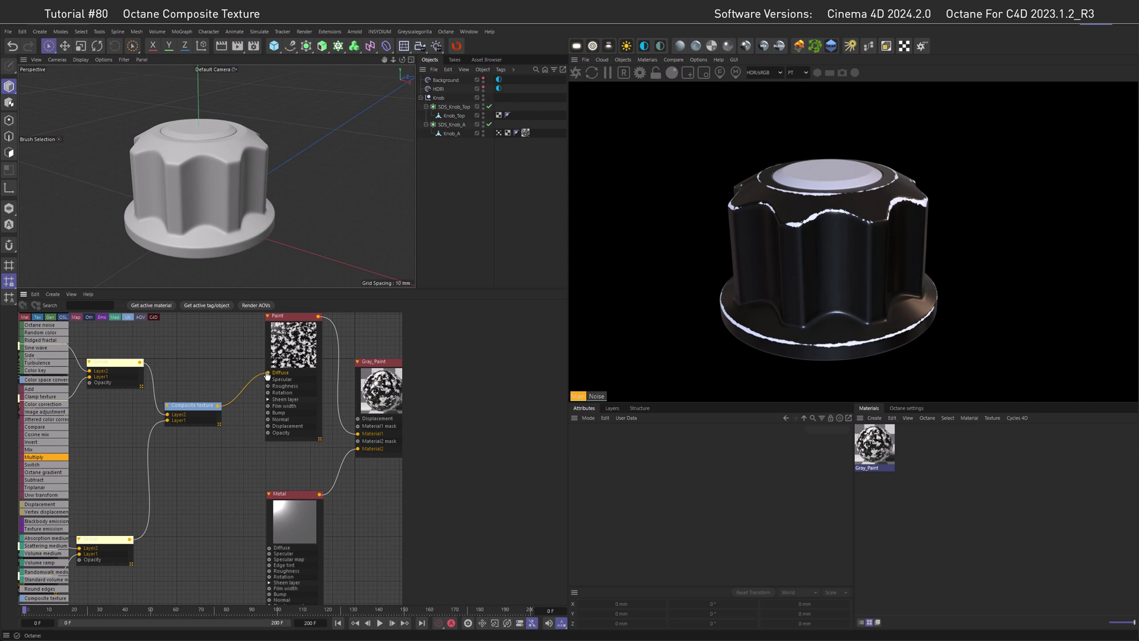
left_click_drag(219, 405, 358, 446)
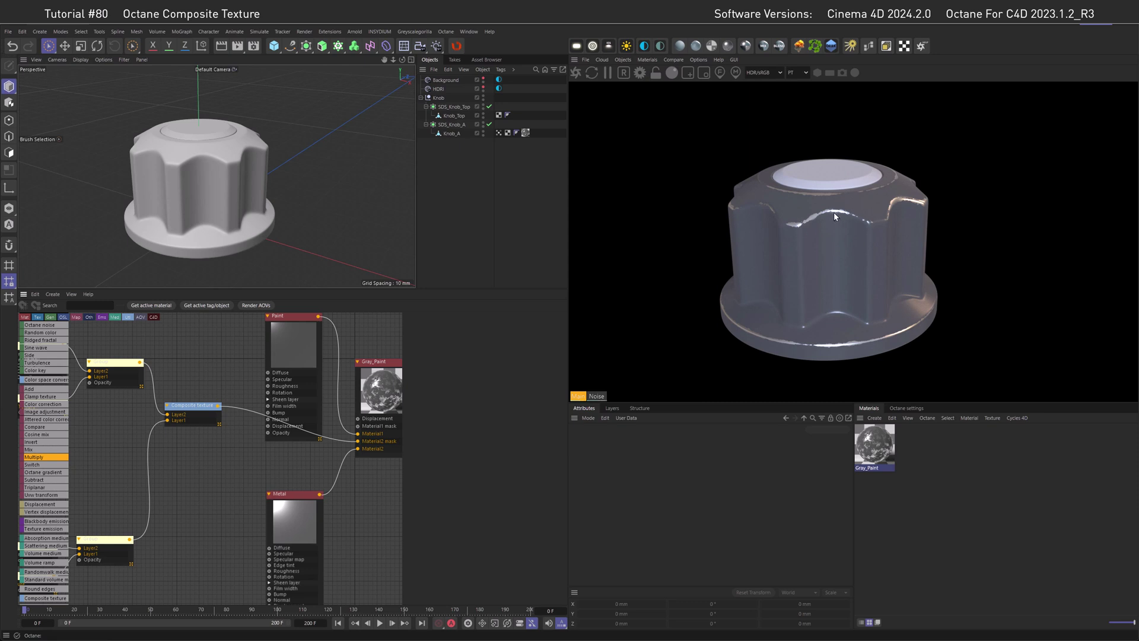
Feed the Composite texture edge mask into the Paint material's Bump and zoom to inspect the raised edges
middle_click_drag(270, 451, 285, 351)
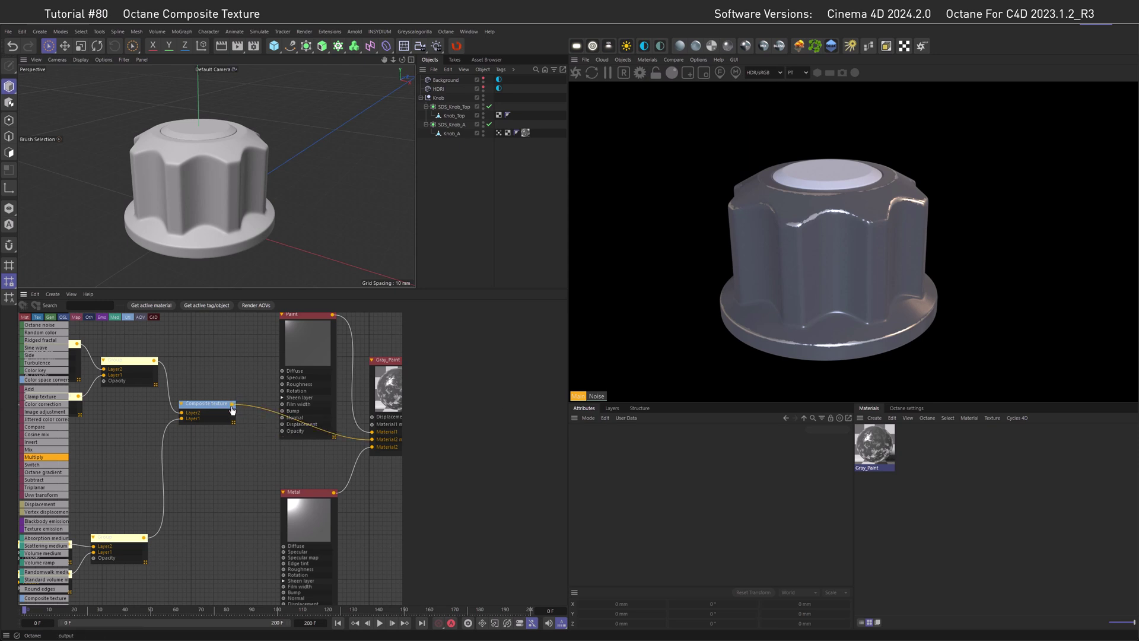
mouse_move(234, 405)
left_mouse_down()
mouse_move(283, 411)
mouse_move(237, 437)
mouse_move(283, 594)
left_mouse_up()
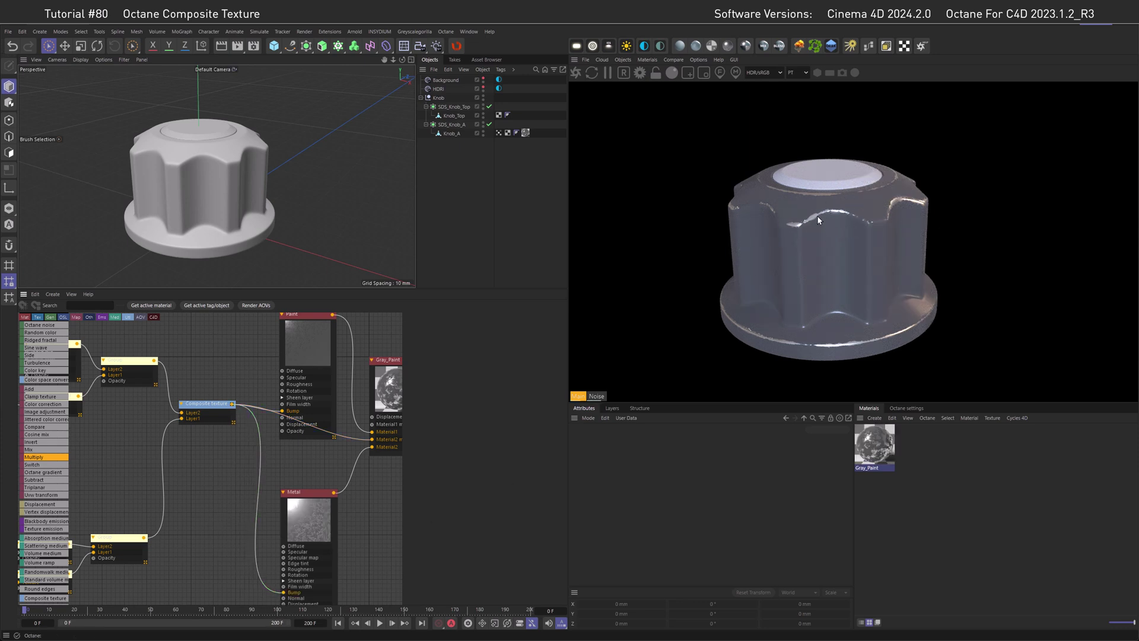
scroll(236, 158, "up", 5)
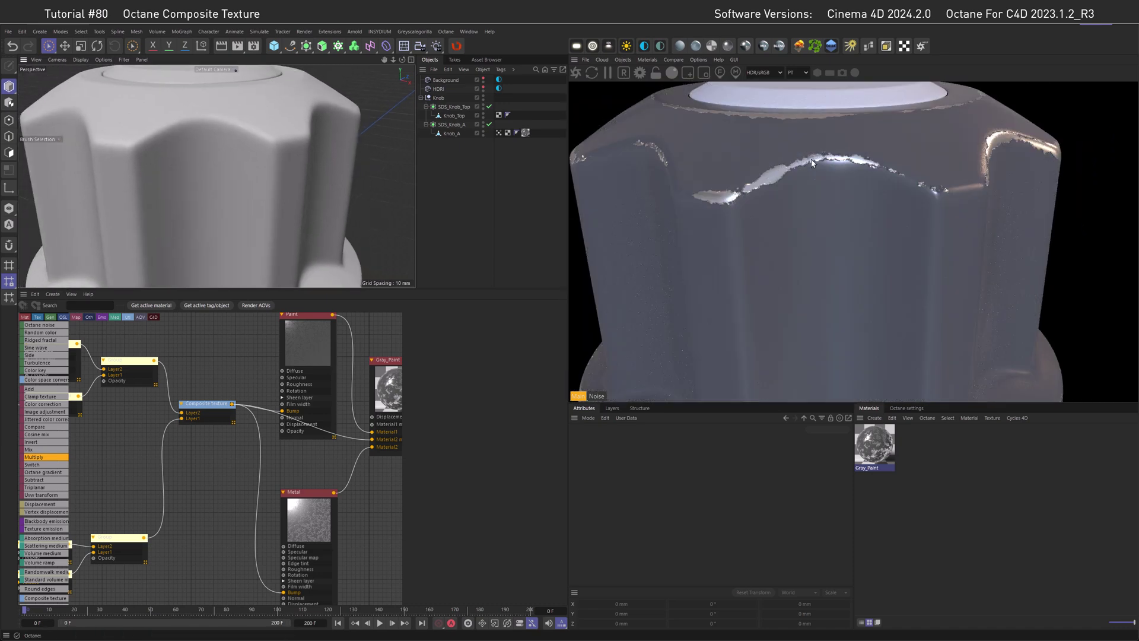
scroll(241, 194, "down", 5)
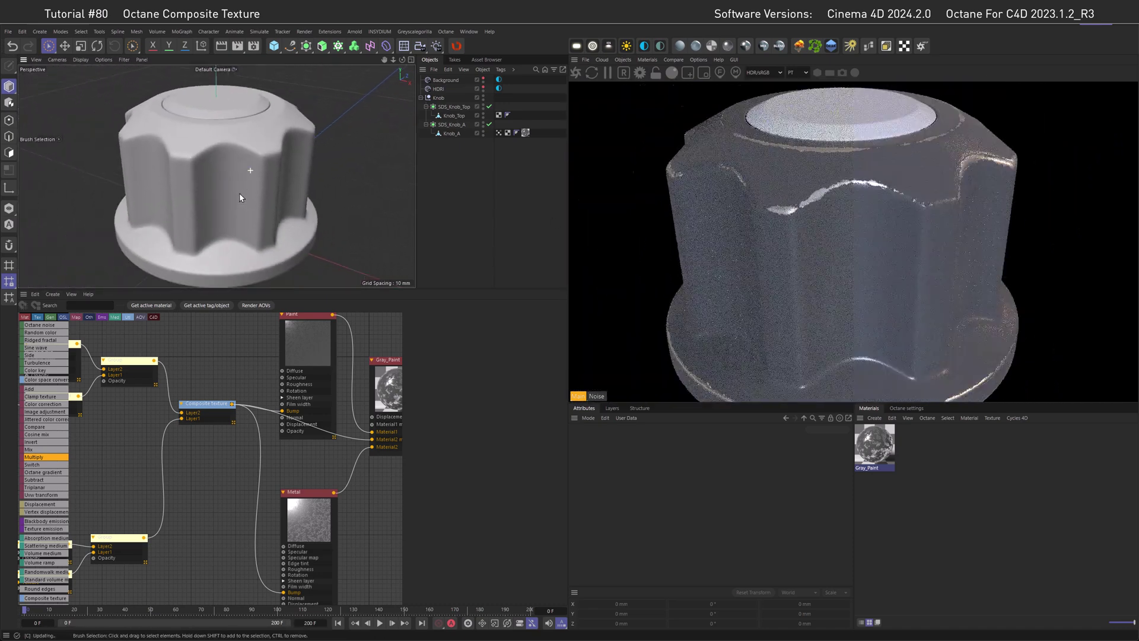
scroll(247, 199, "down", 1)
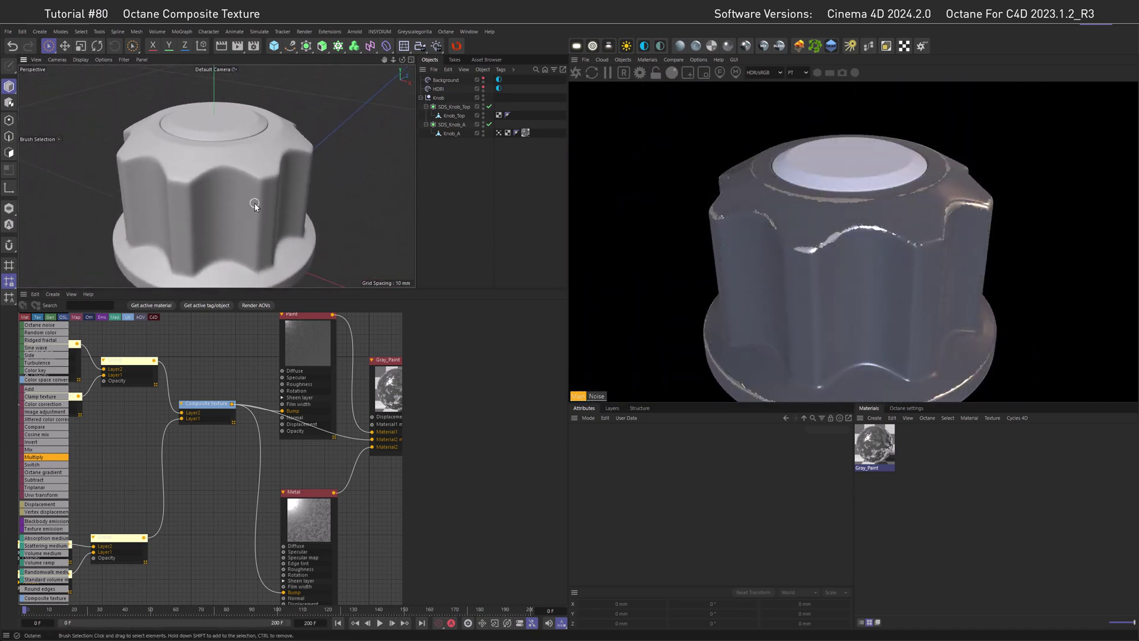